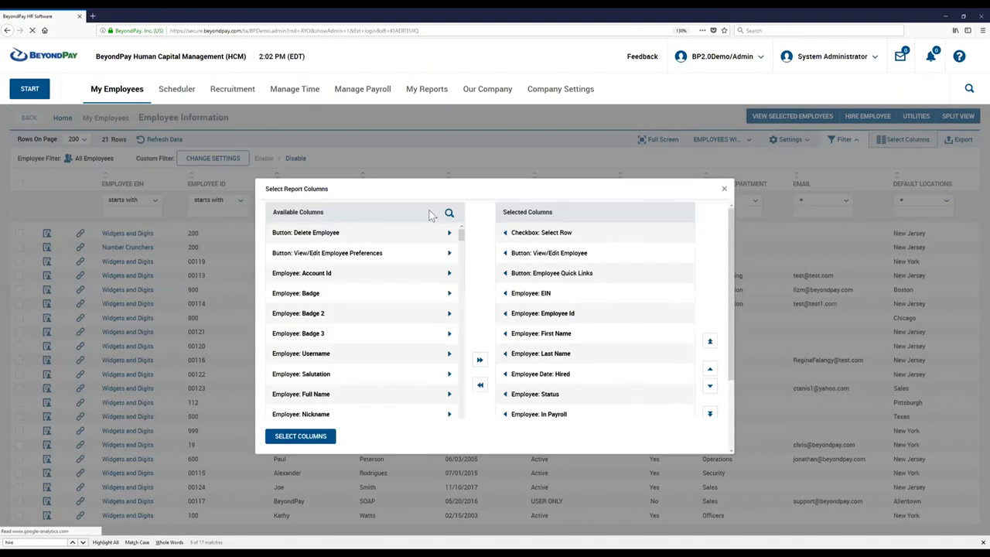
Search the available report columns for "len" and add Employee: Employment Length to the selected columns.
left_click(451, 213)
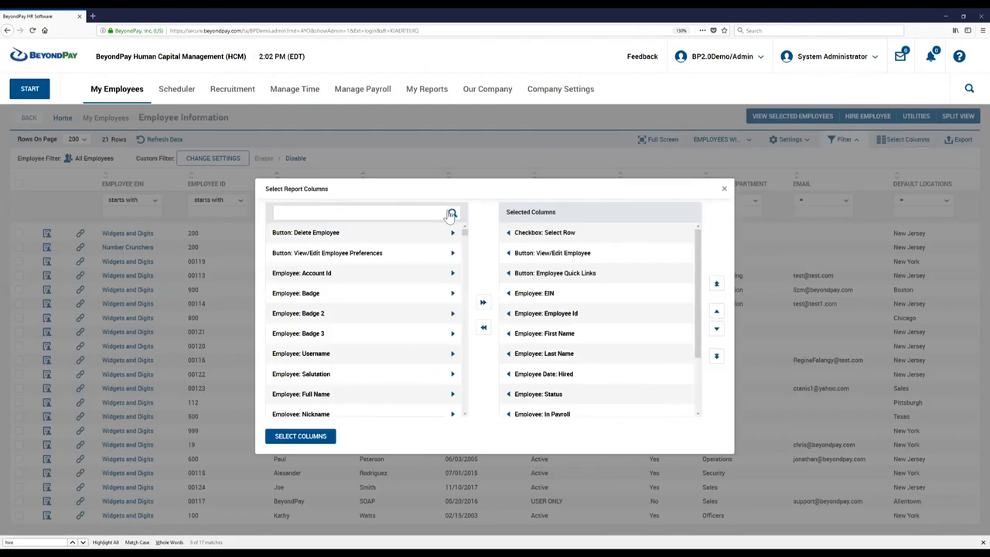
type("len")
left_click(458, 234)
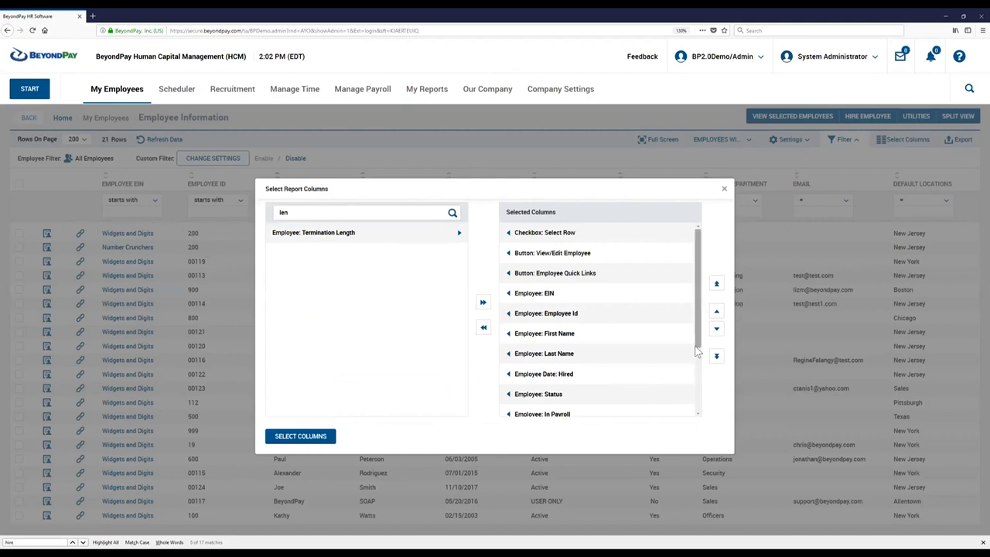
Move Employee: Employment Length up to directly below Employee: Employee Id and apply the column selection.
scroll(696, 352, "down", 3)
left_click(716, 312)
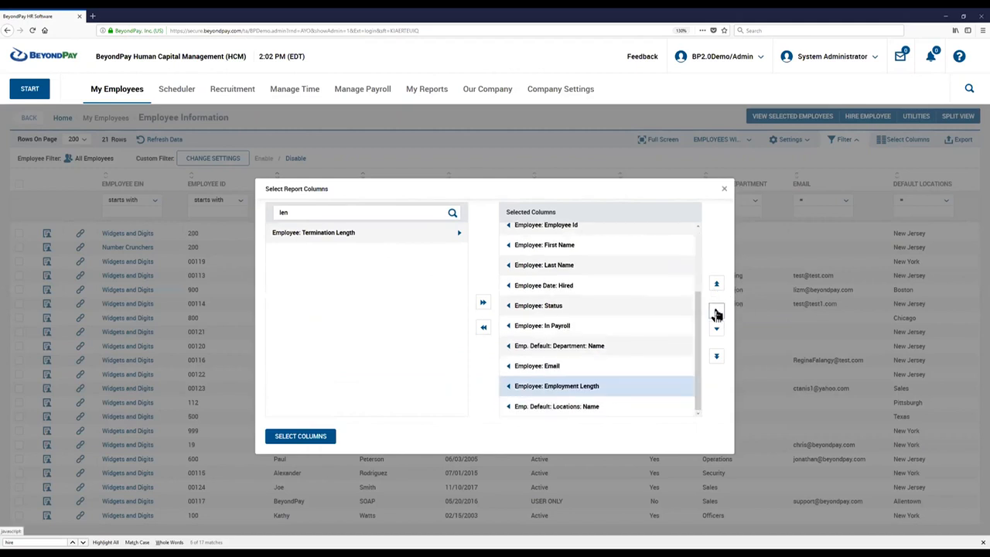
scroll(675, 321, "up", 2)
left_click(716, 313)
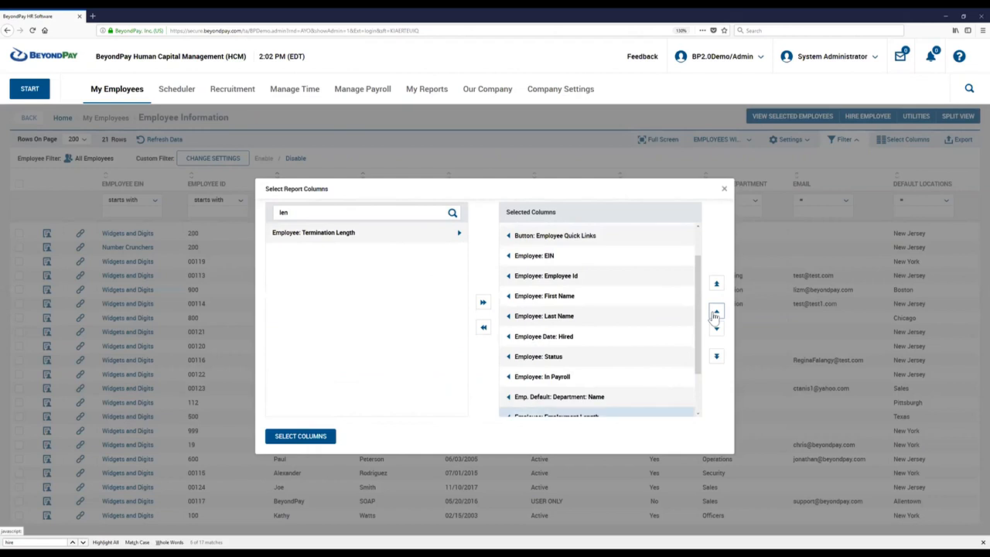
left_click(716, 313)
left_click(716, 313)
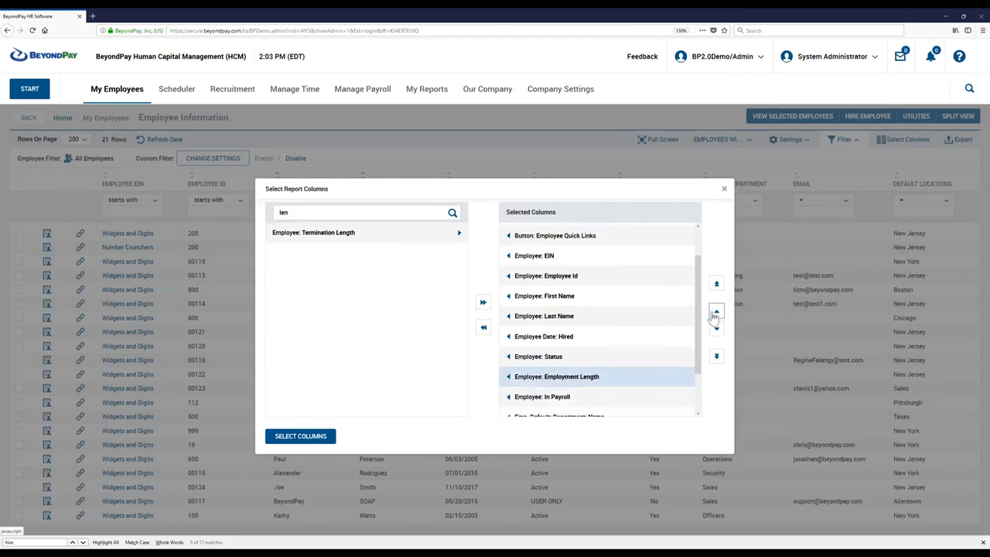
left_click(717, 312)
left_click(716, 313)
left_click(716, 312)
left_click(716, 312)
left_click(313, 438)
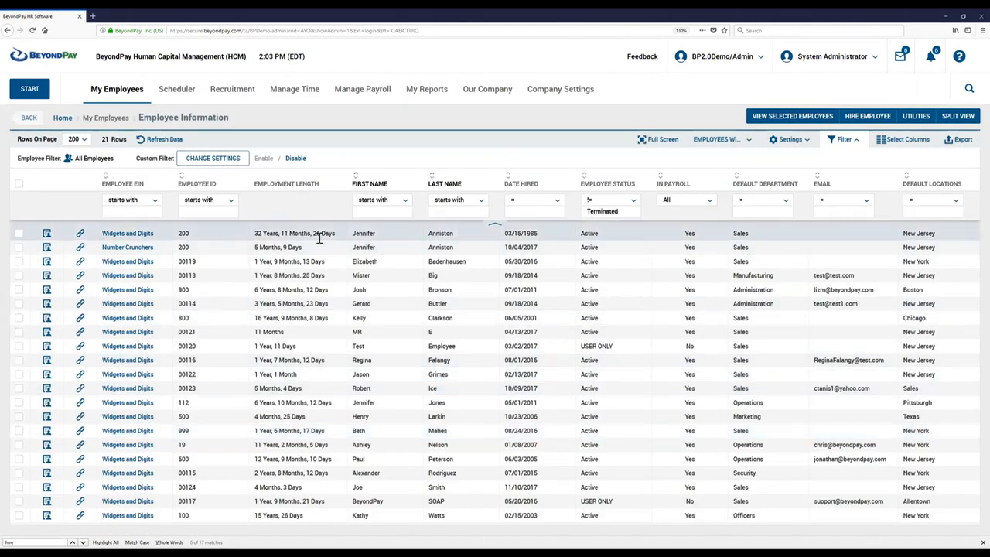
Examine the Employment Length value and employee name in the first row of the employee list.
left_click_drag(258, 233, 354, 232)
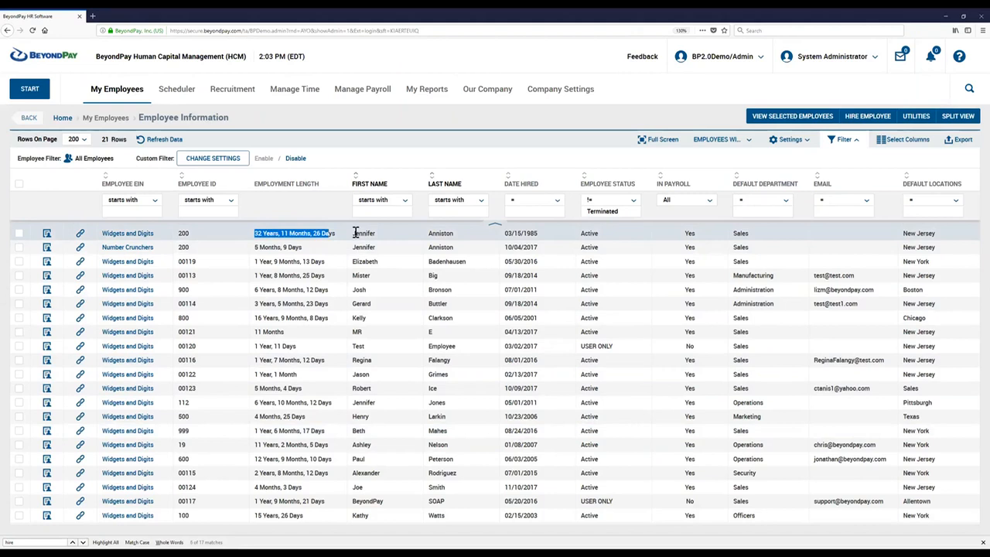
left_click(265, 248)
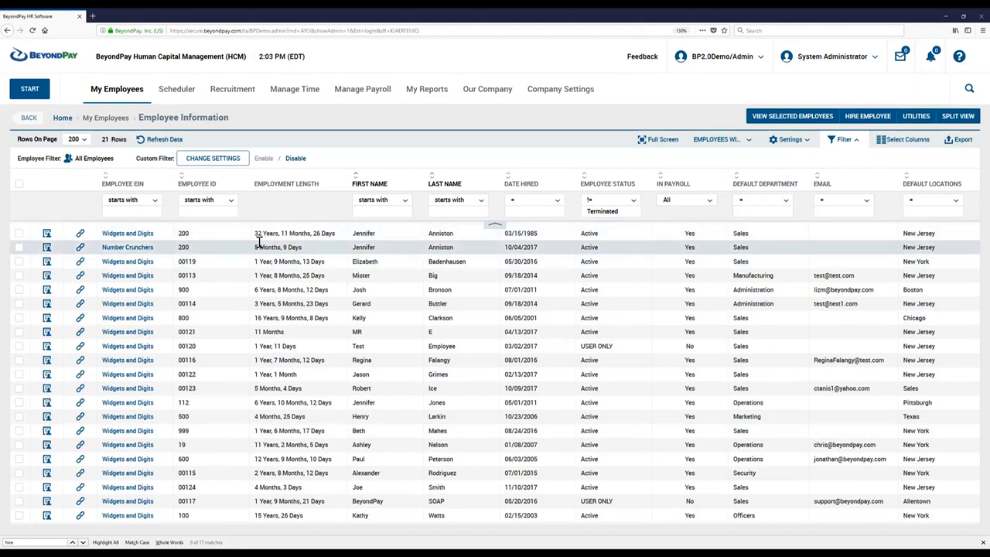
left_click_drag(353, 236, 456, 241)
left_click_drag(258, 232, 338, 234)
left_click(326, 258)
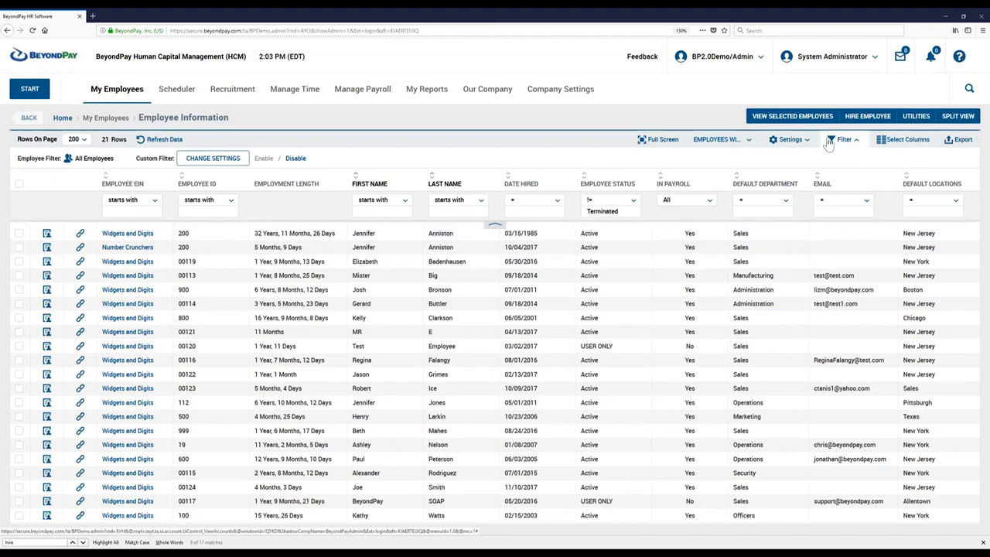
Open the employee list's custom settings and enable Custom Column #1.
left_click(789, 143)
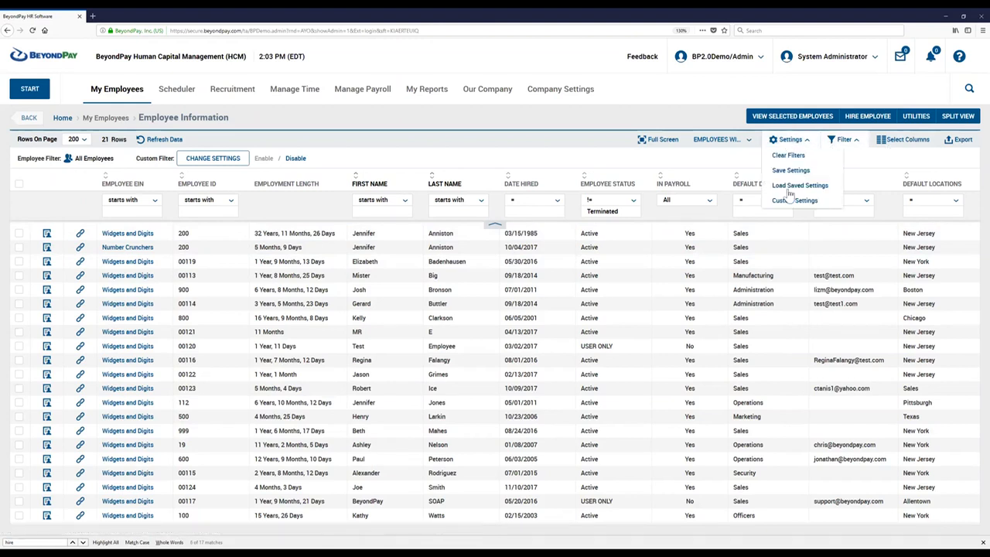
left_click(793, 203)
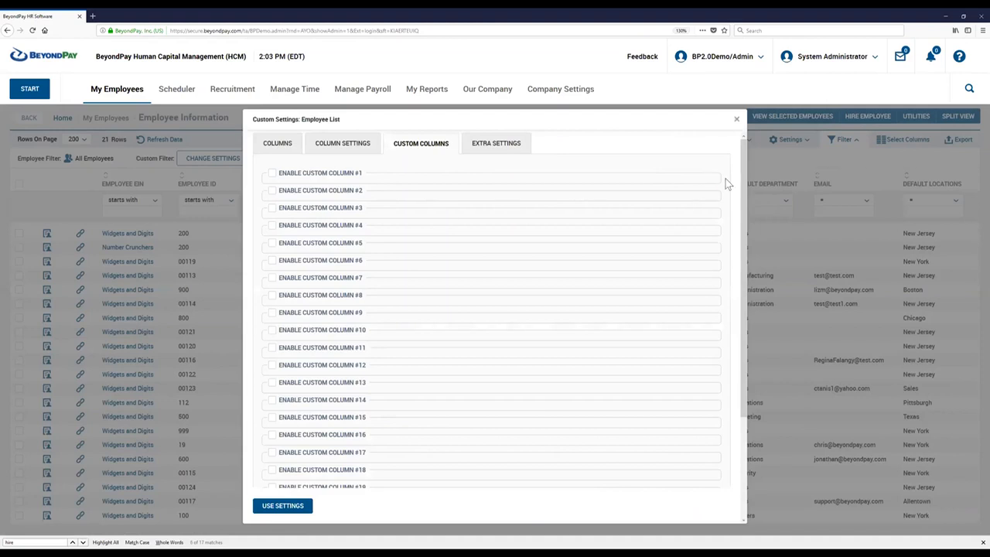
left_click(744, 190)
left_click_drag(738, 192, 724, 147)
left_click(243, 216)
left_click(271, 174)
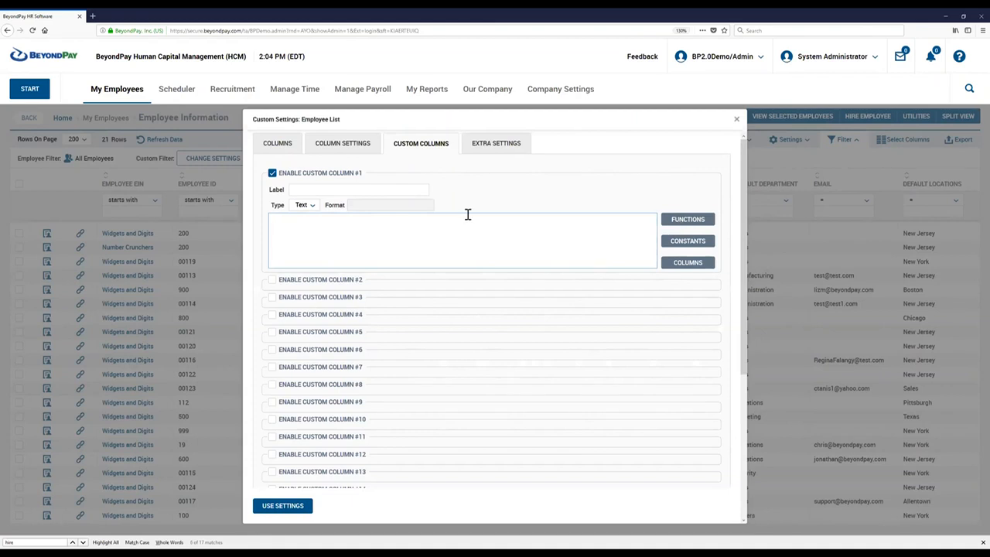
Look through the functions available for Custom Column #1, from the string functions back to the date functions.
left_click(681, 222)
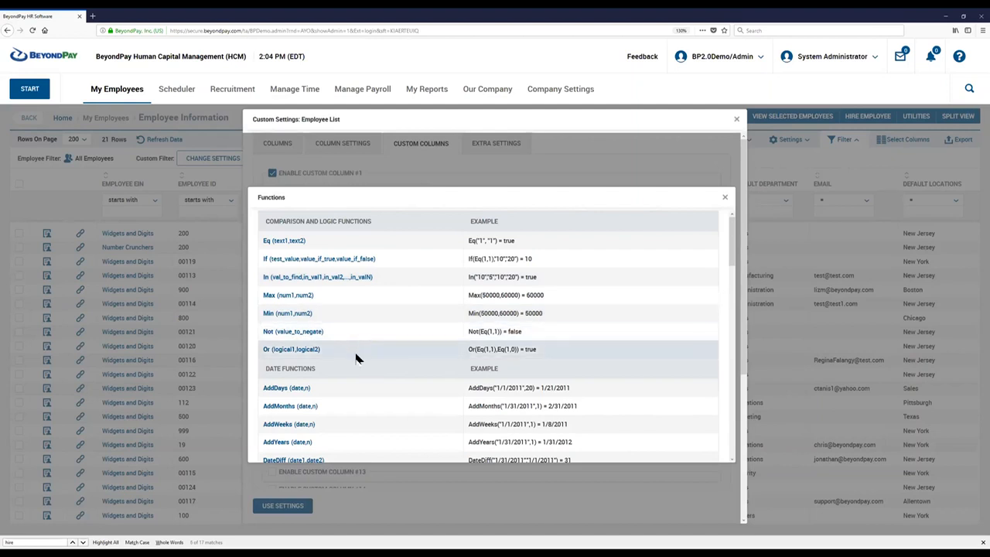
scroll(355, 357, "down", 7)
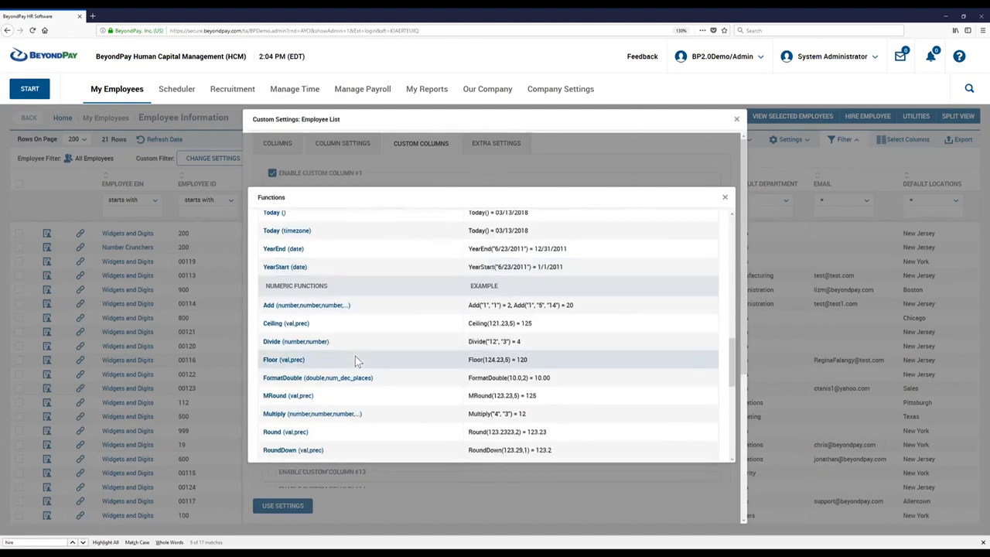
scroll(355, 359, "down", 5)
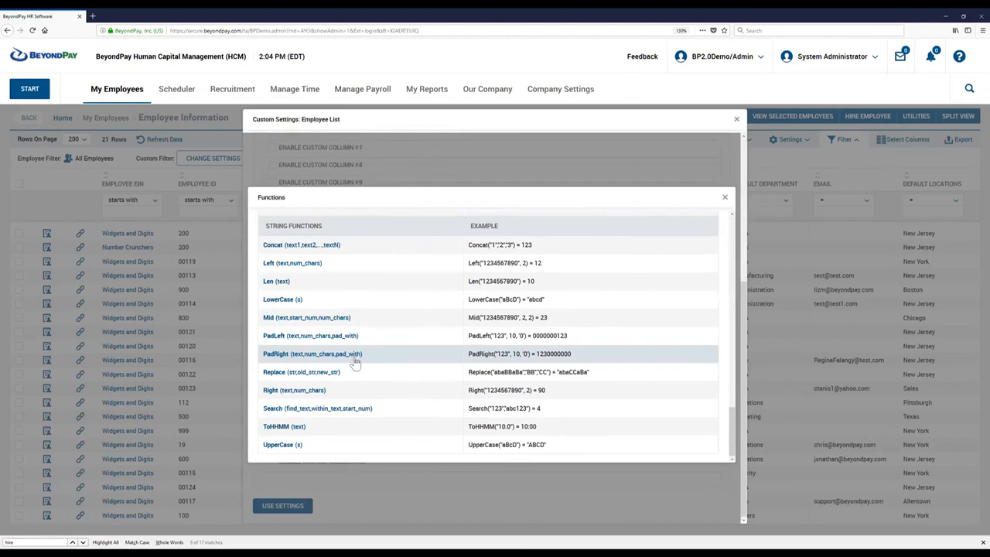
scroll(354, 357, "up", 8)
scroll(355, 357, "up", 5)
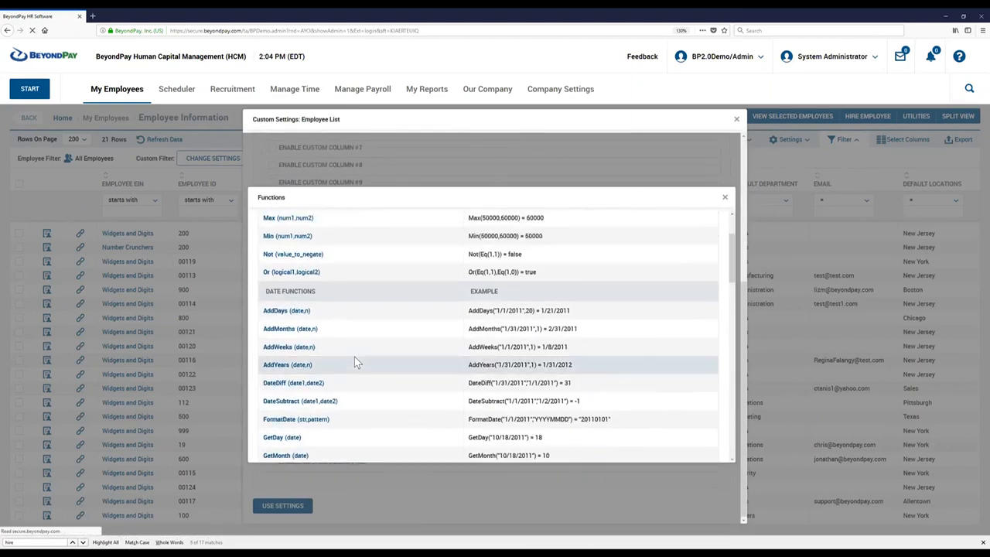
scroll(352, 352, "down", 1)
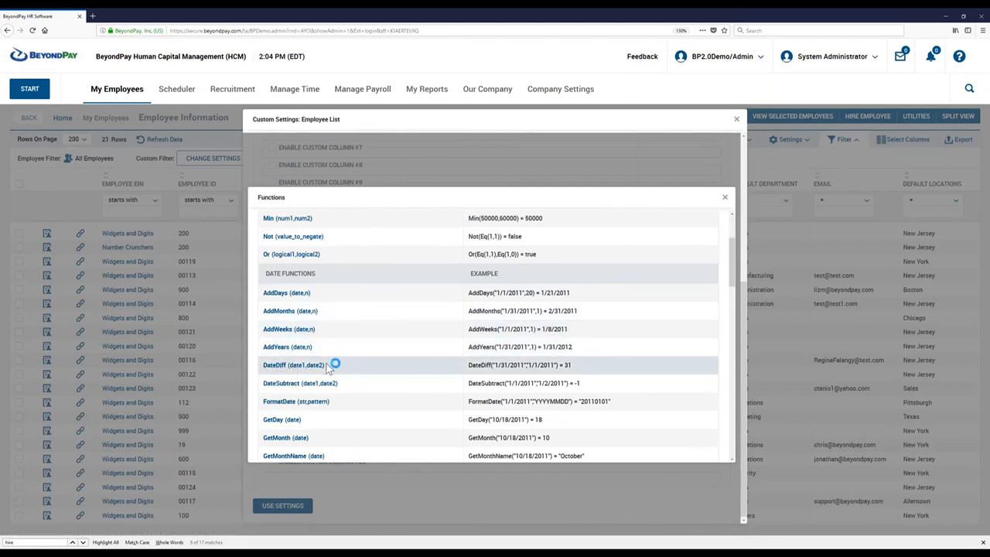
Copy the DateDiff("1/31/2011","1/1/2011") example from the date functions and close the function list.
left_click_drag(283, 363, 261, 369)
left_click(389, 361)
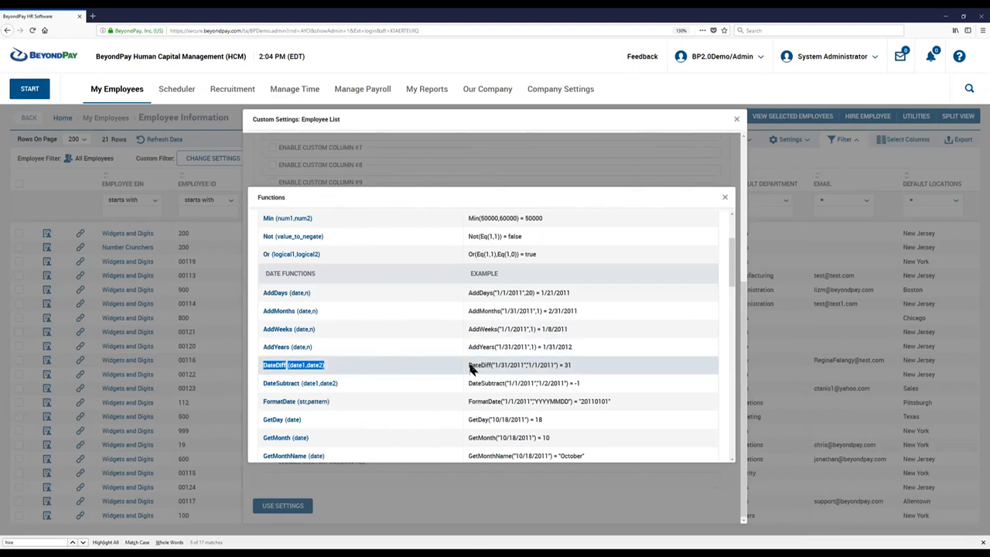
left_click_drag(468, 365, 561, 365)
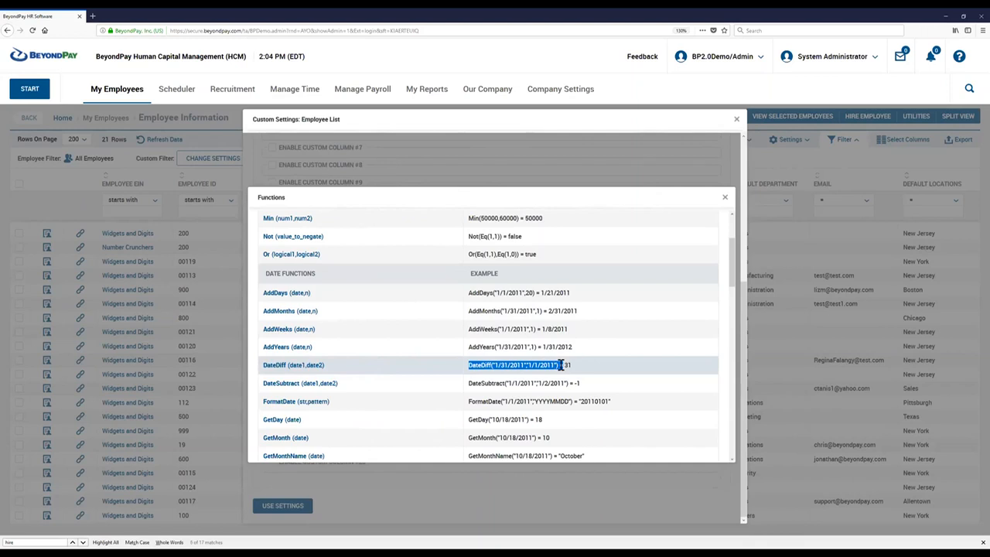
left_click(578, 366)
left_click_drag(467, 369, 554, 365)
left_click(534, 370)
left_click_drag(495, 365, 555, 364)
left_click(567, 365)
left_click_drag(467, 365, 558, 364)
key("ctrl+c")
left_click(724, 197)
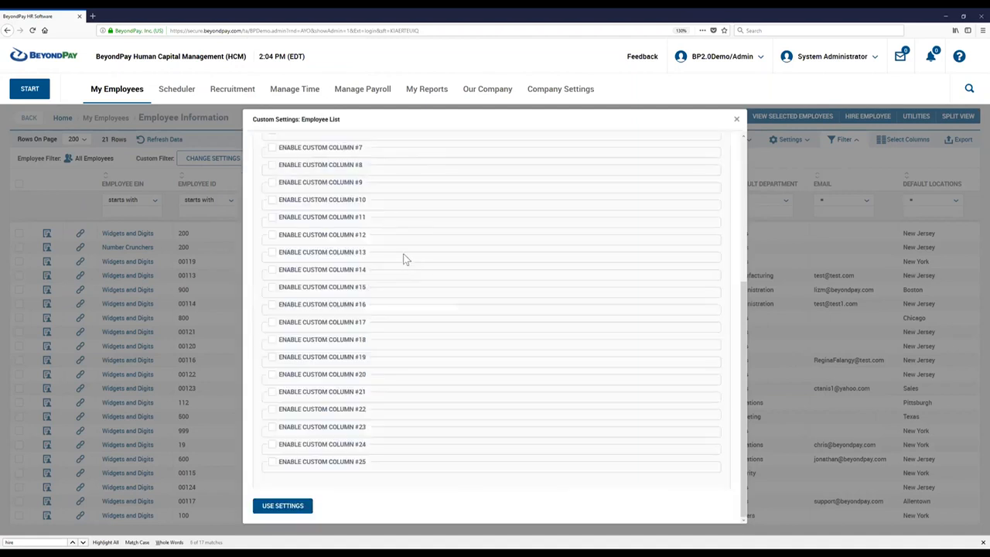
Paste DateDiff("1/31/2011","1/1/2011") as the formula of Custom Column #1 and label the column "Days Works".
scroll(404, 259, "up", 3)
left_click(329, 220)
key("ctrl+v")
left_click(313, 190)
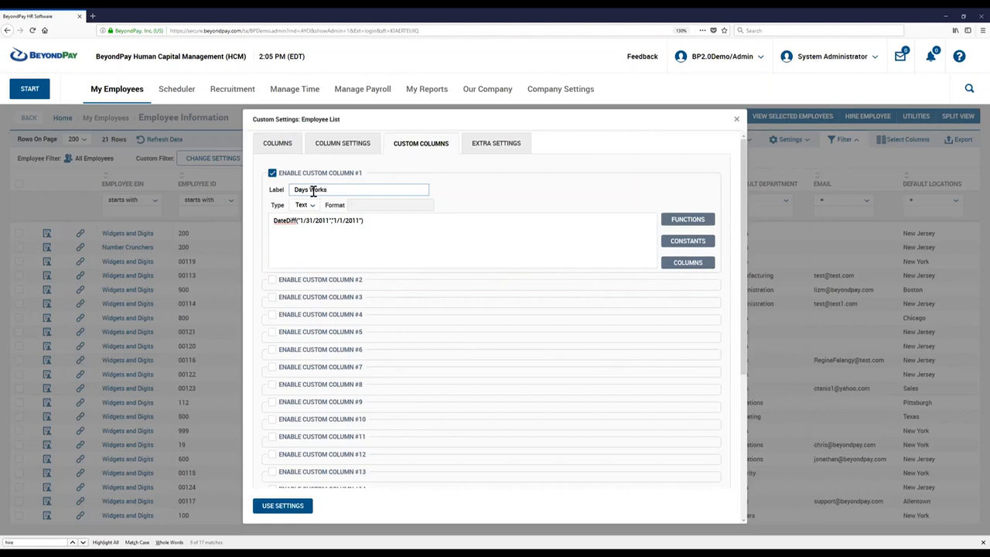
left_click(356, 236)
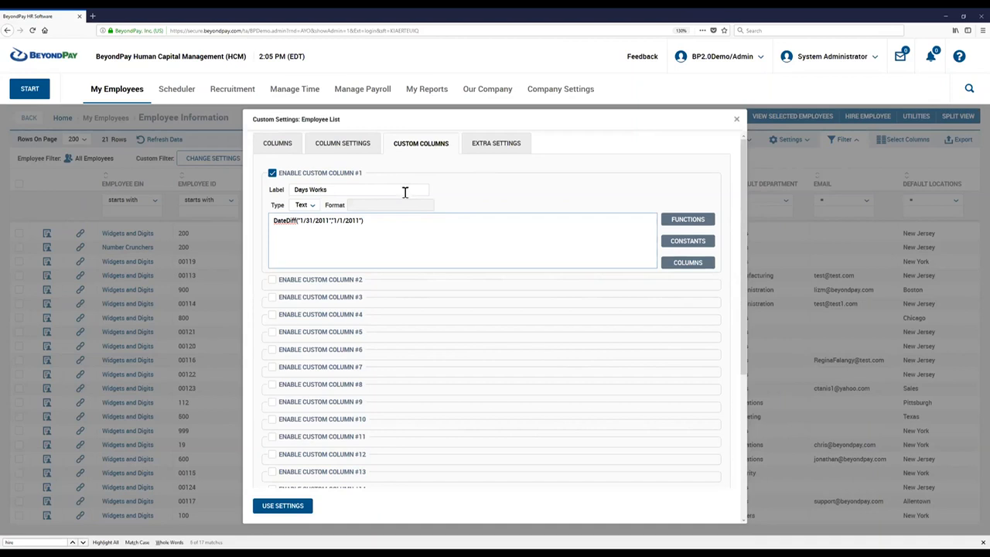
Add Custom Column #1 to the selected columns directly below Employee: Employment Length and apply the settings.
left_click(278, 144)
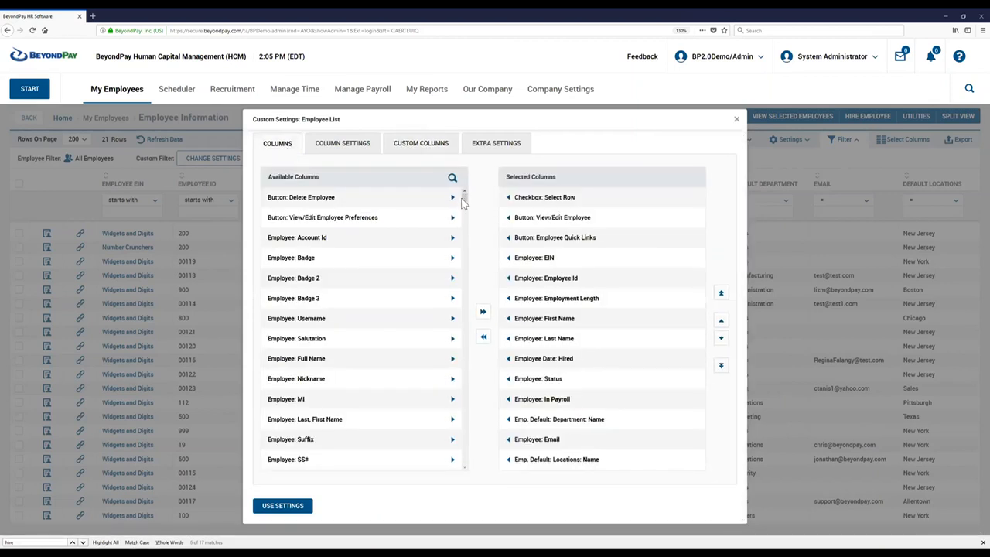
left_click_drag(464, 198, 465, 487)
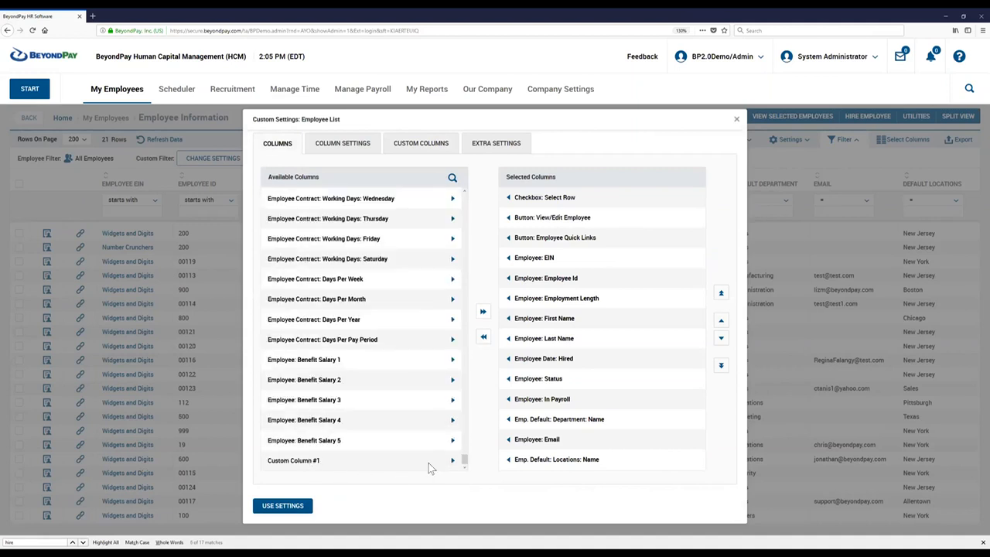
left_click(452, 461)
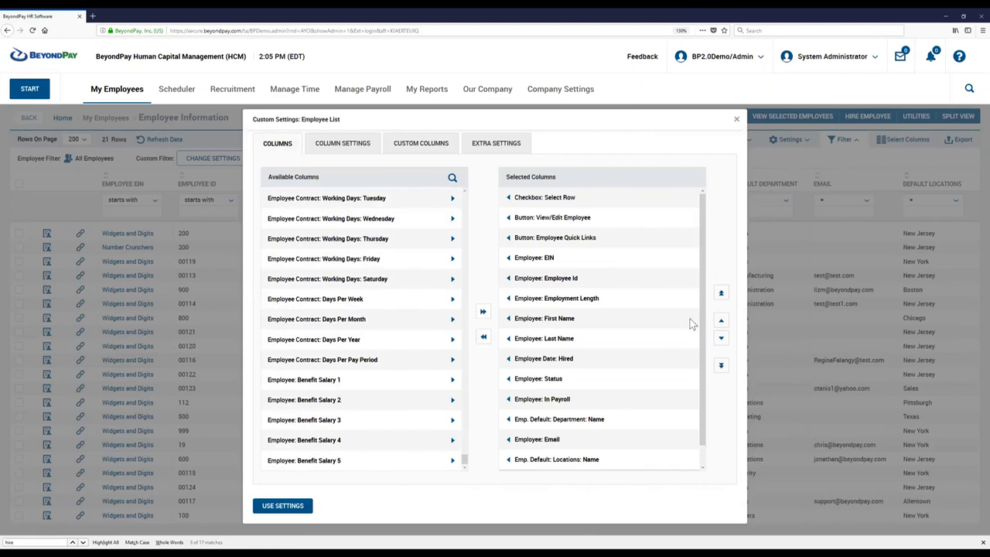
left_click(723, 323)
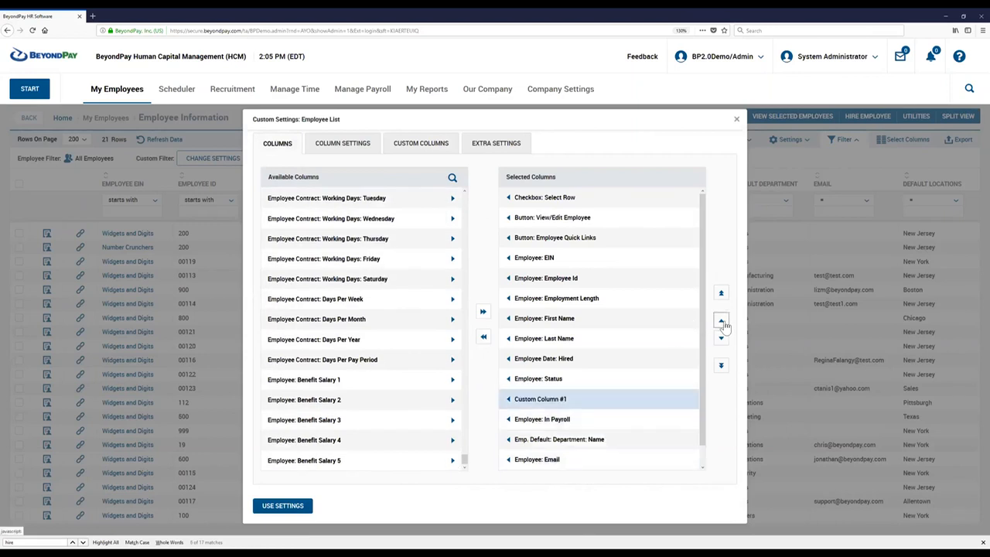
left_click(723, 323)
left_click(723, 323)
left_click(723, 323)
left_click(723, 323)
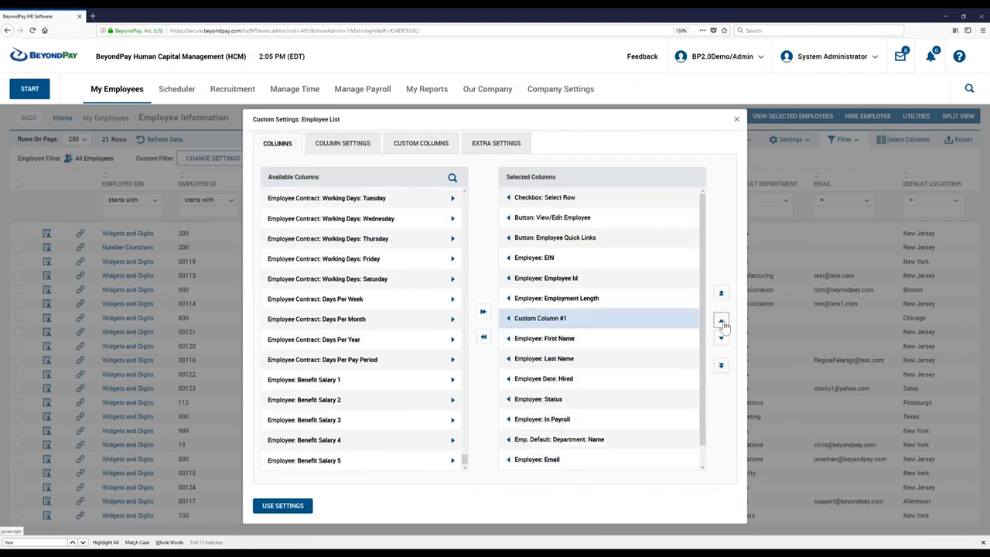
left_click(280, 508)
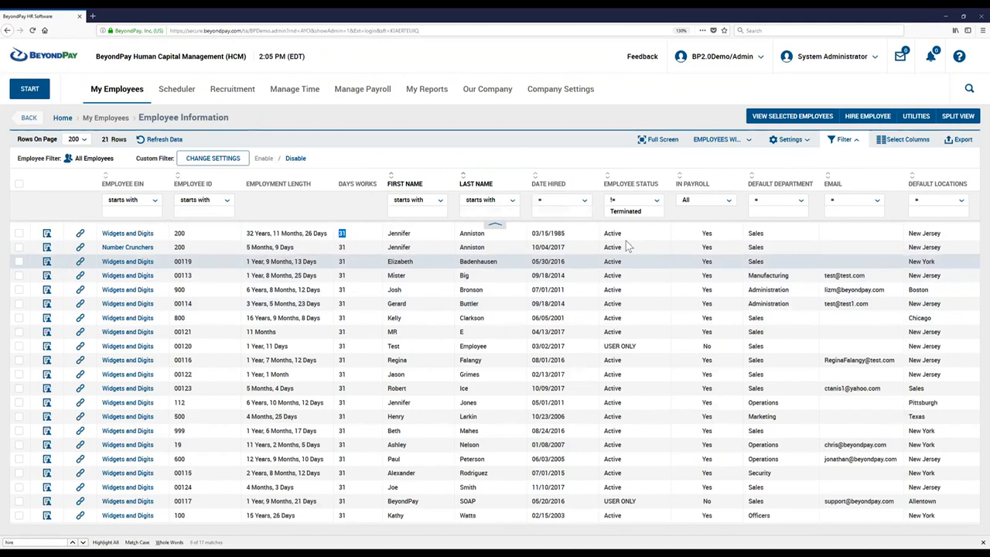
Reopen the custom column settings and delete the first date argument, "1/31/2011", from the Days Works DateDiff formula.
left_click(789, 141)
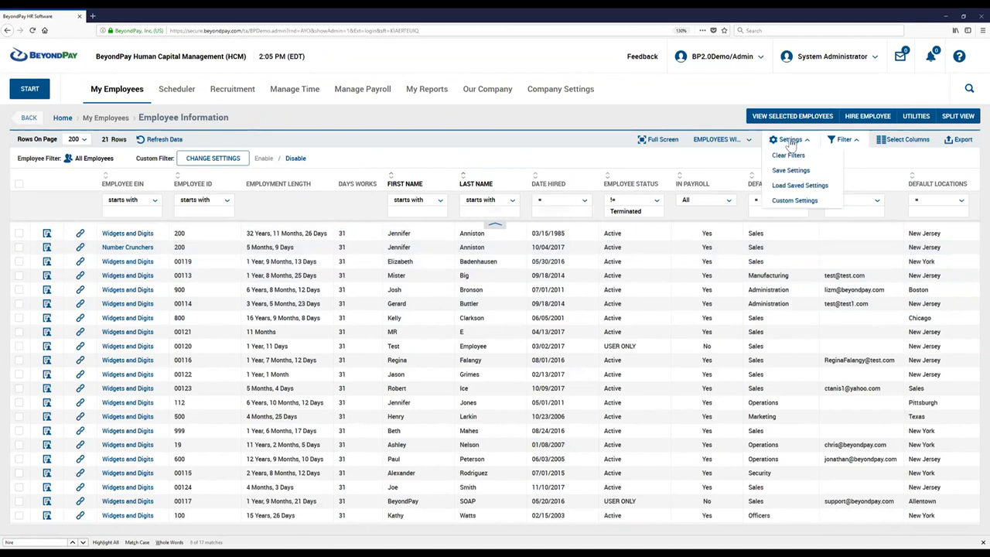
left_click(795, 201)
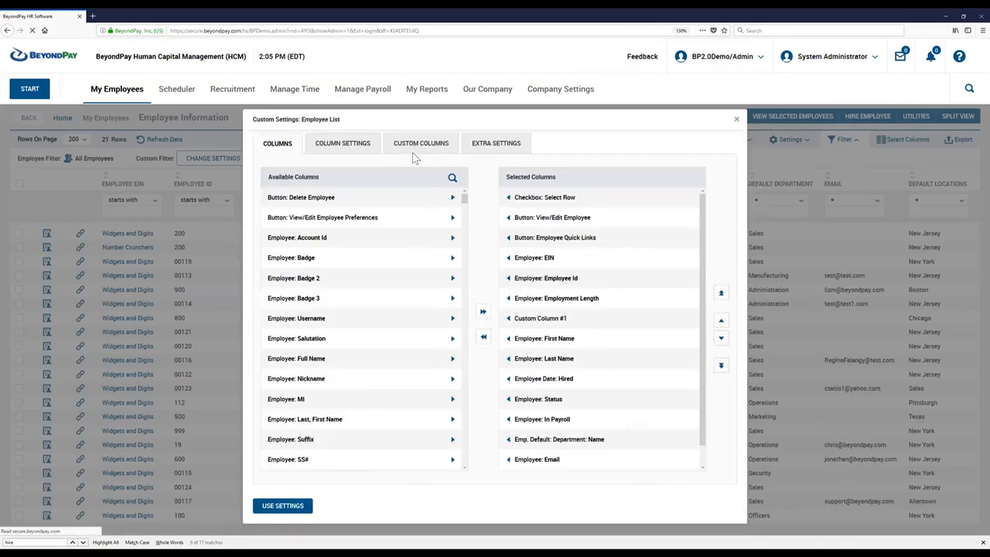
left_click(412, 151)
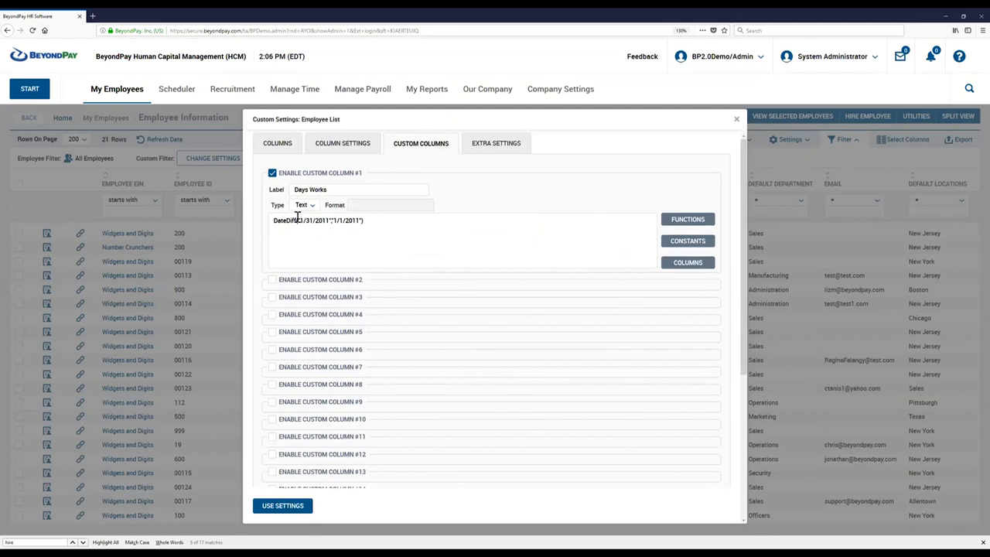
left_click_drag(297, 218, 326, 218)
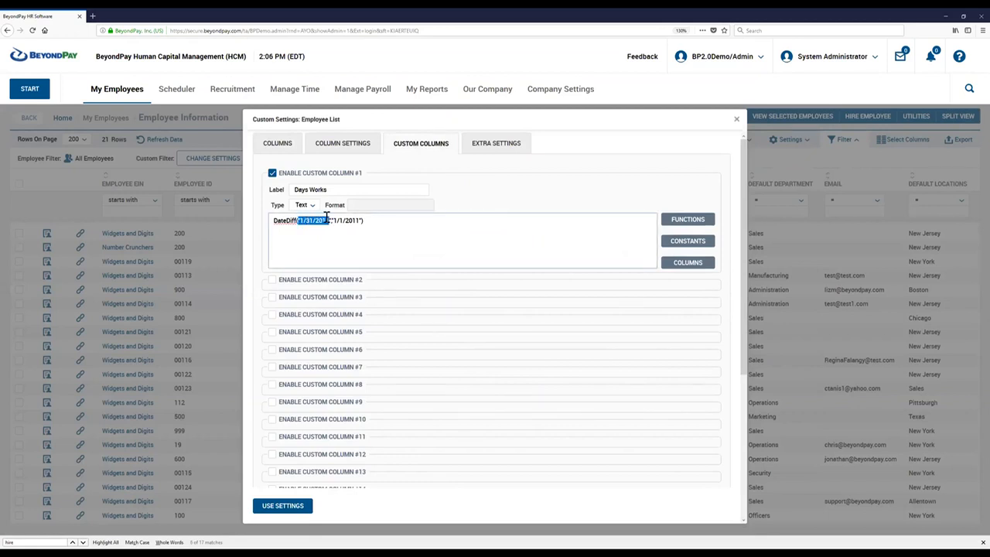
left_click_drag(329, 218, 332, 220)
key("Delete")
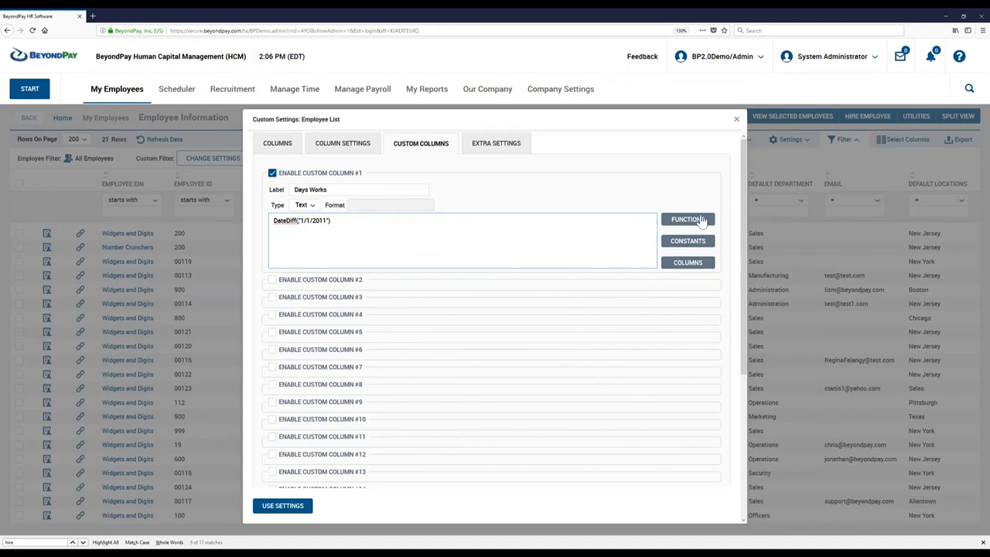
Open the available columns list for Custom Column #1 and search the page for "datehire".
left_click(688, 263)
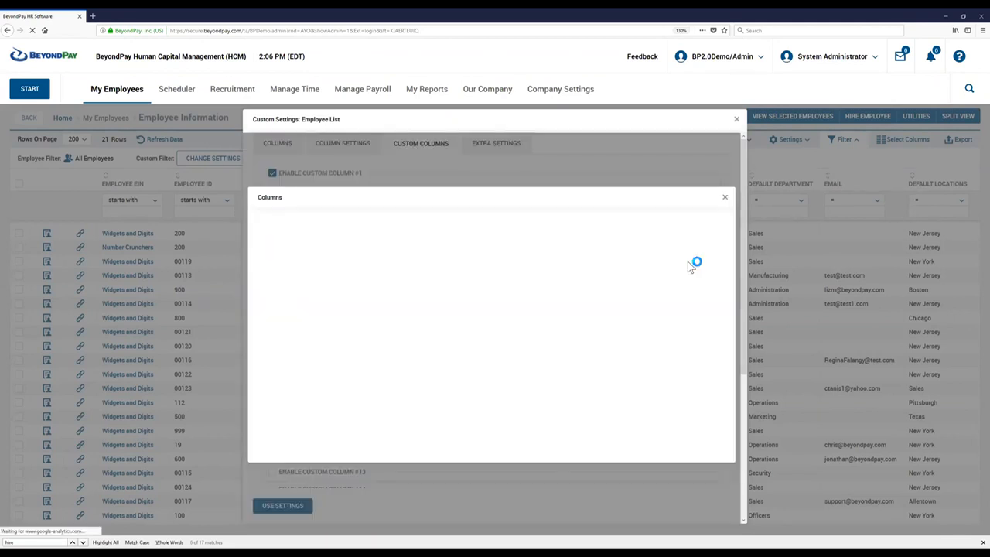
left_click_drag(732, 220, 723, 466)
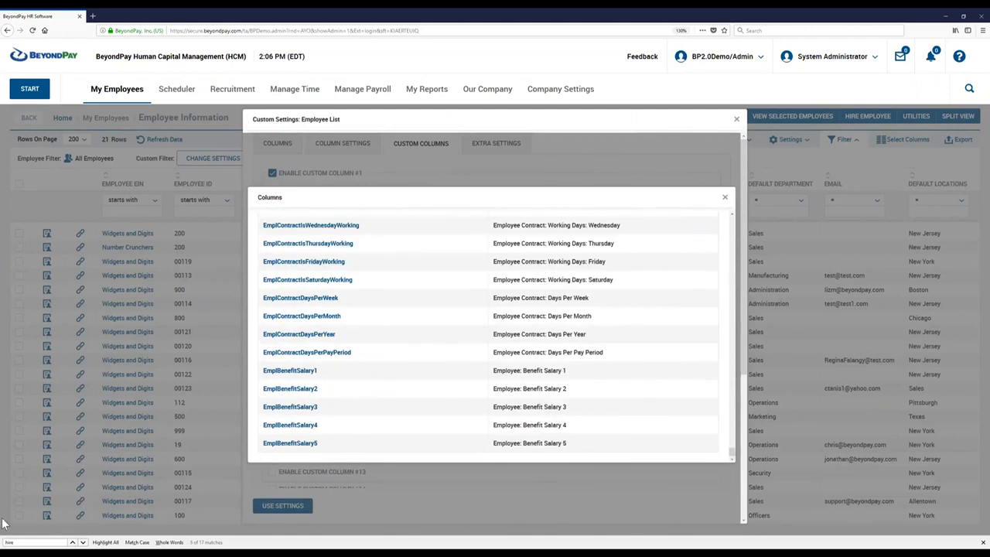
left_click(10, 542)
key("BackSpace")
type("detail")
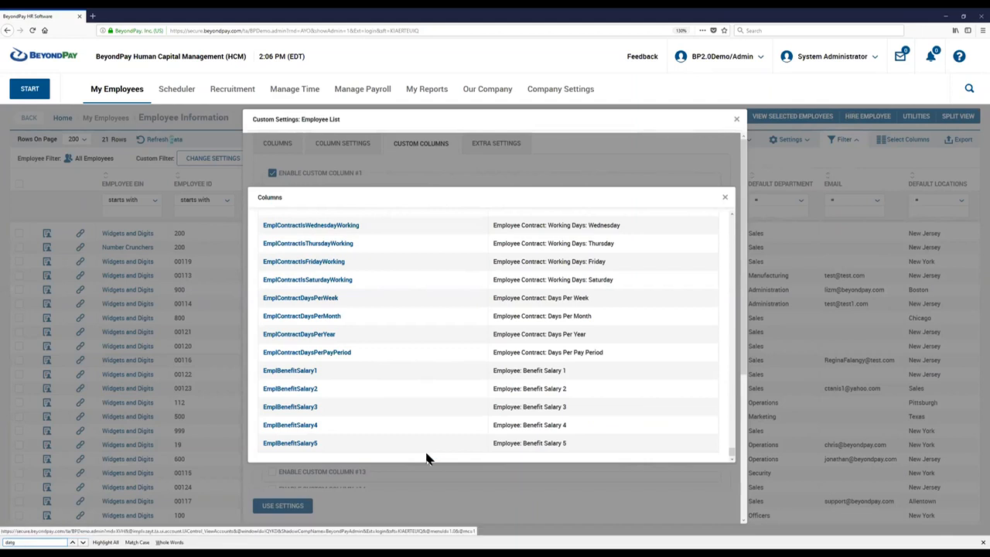
key("BackSpace")
key("BackSpace")
key("BackSpace")
key("BackSpace")
key("BackSpace")
key("BackSpace")
type("datehire")
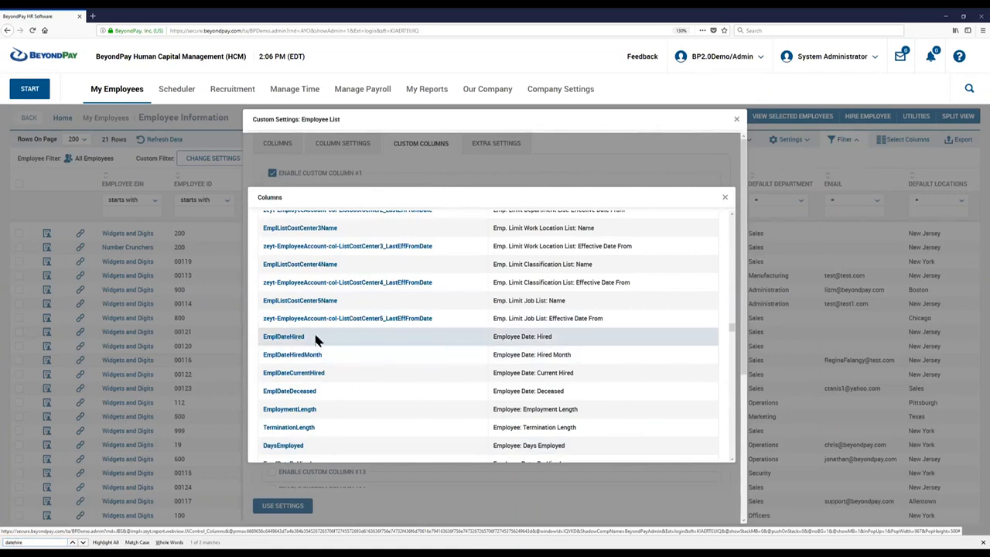
Copy the EmplDateHired column name of Employee Date: Hired and close the columns list.
double_click(284, 341)
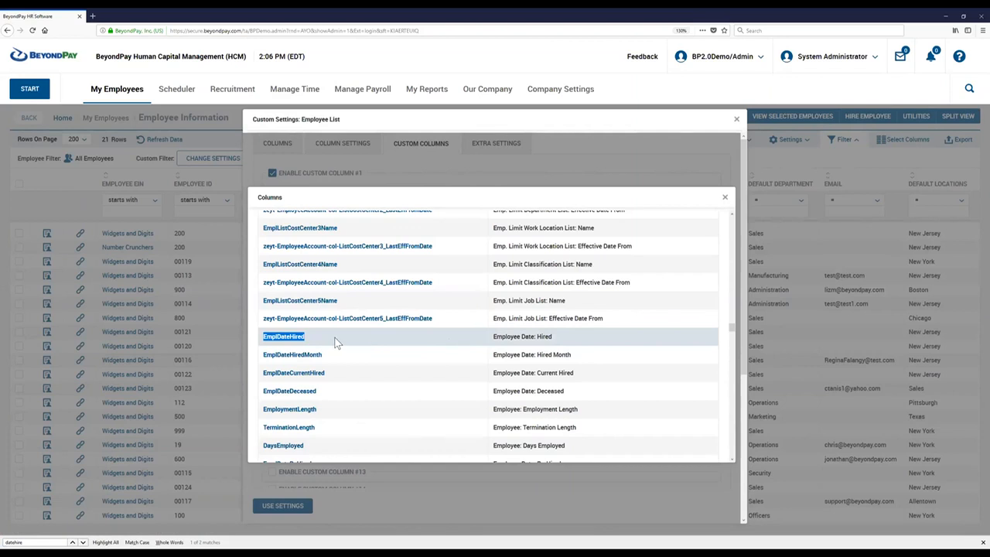
left_click_drag(325, 341, 265, 341)
left_click_drag(493, 337, 552, 338)
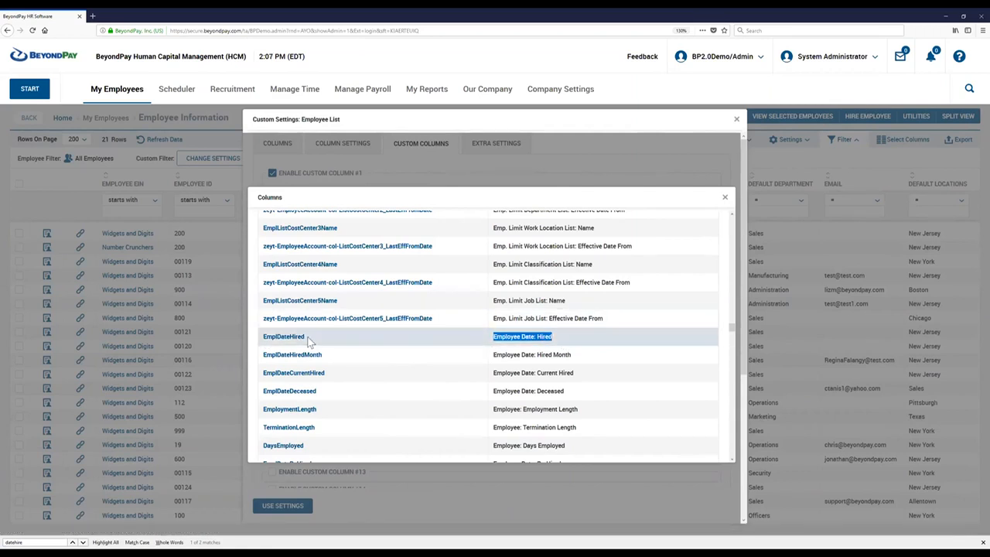
double_click(266, 338)
key("ctrl+c")
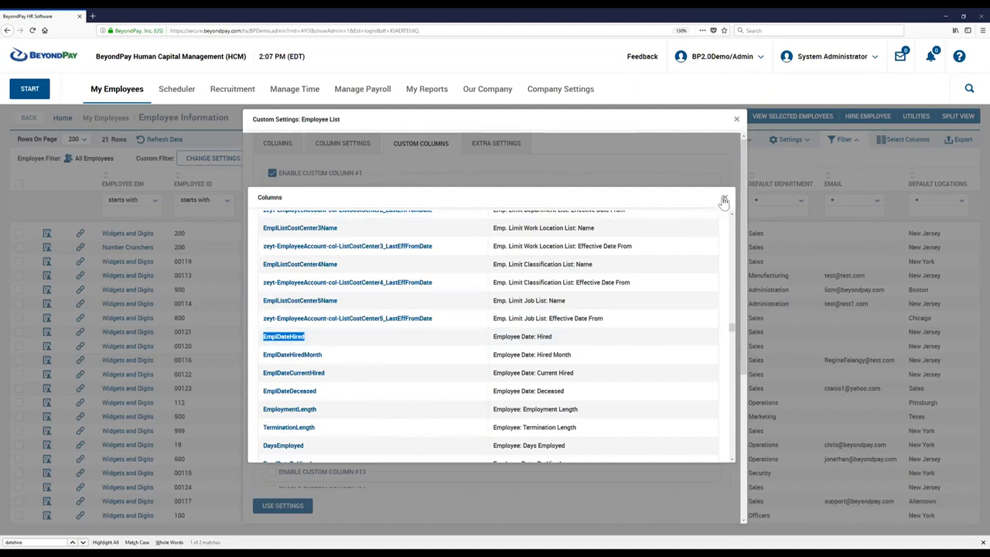
left_click(723, 201)
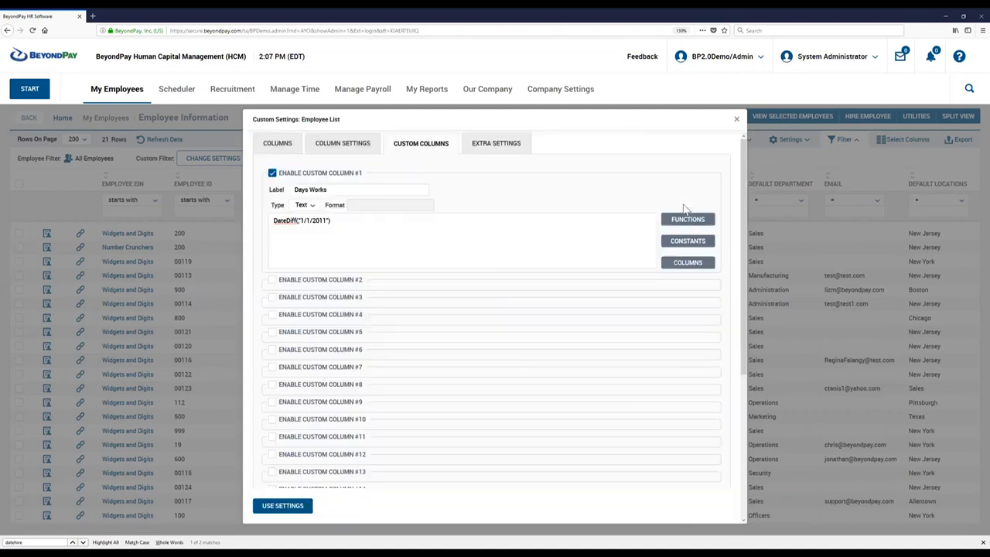
Insert EmplDateHired as the first argument of the Days Works DateDiff formula and delete "1/1/2011", keeping a comma separator.
left_click(296, 221)
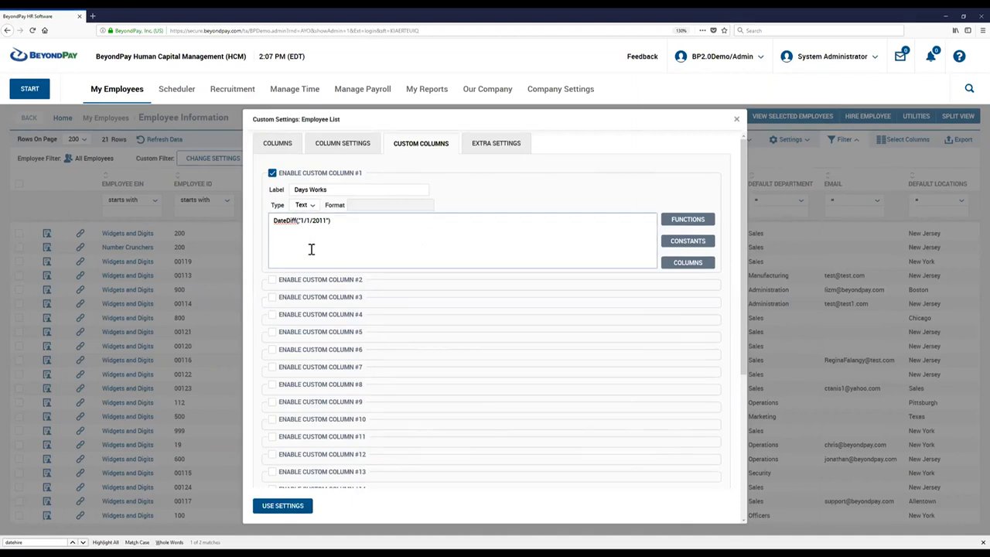
key("ctrl+v")
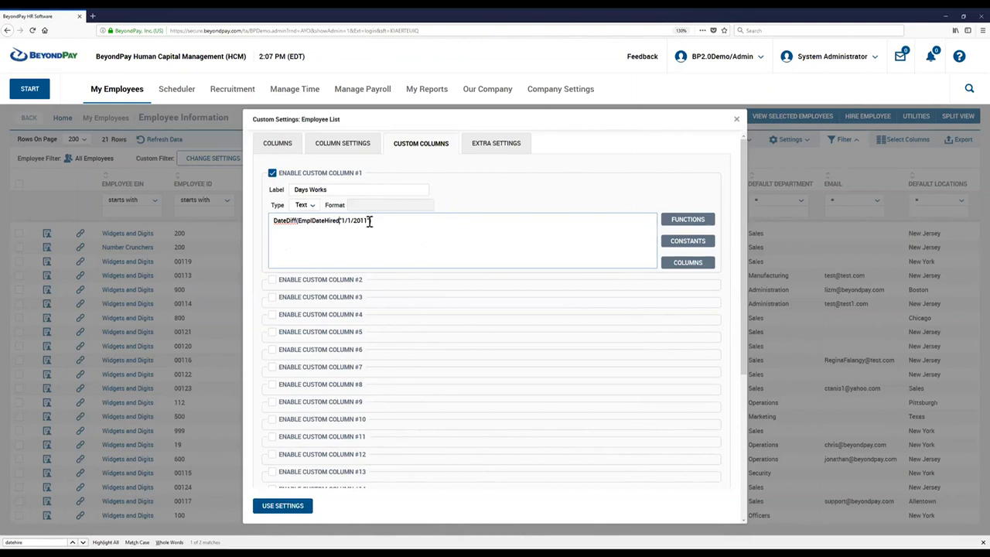
double_click(339, 221)
left_click_drag(339, 221, 381, 231)
key("BackSpace")
Copy the Today () function from the date functions and close the function list.
left_click(702, 220)
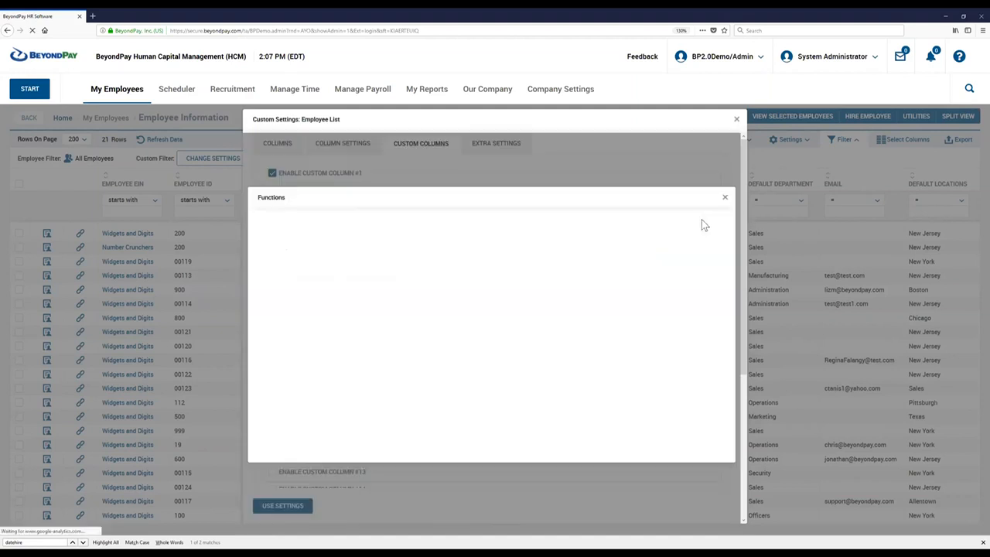
scroll(343, 353, "down", 4)
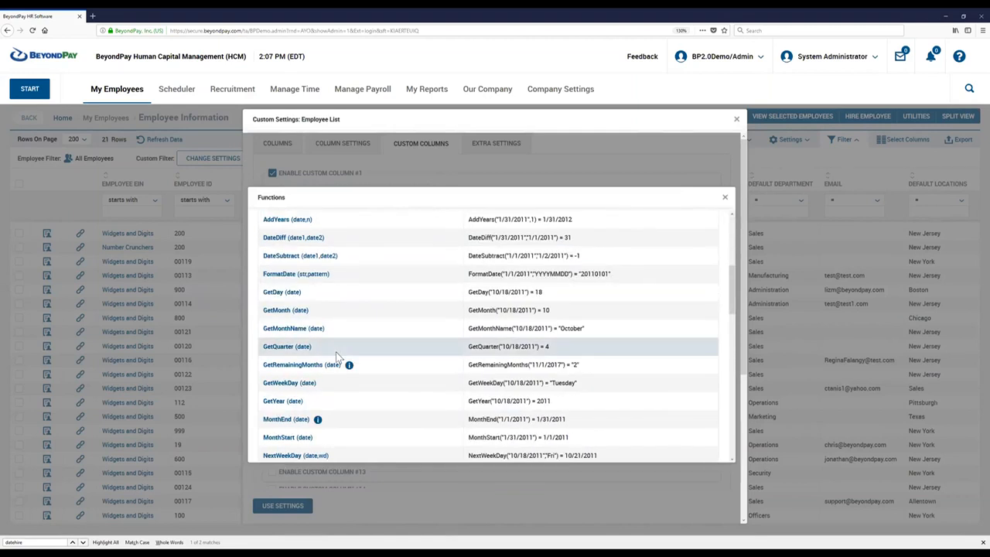
scroll(331, 355, "down", 3)
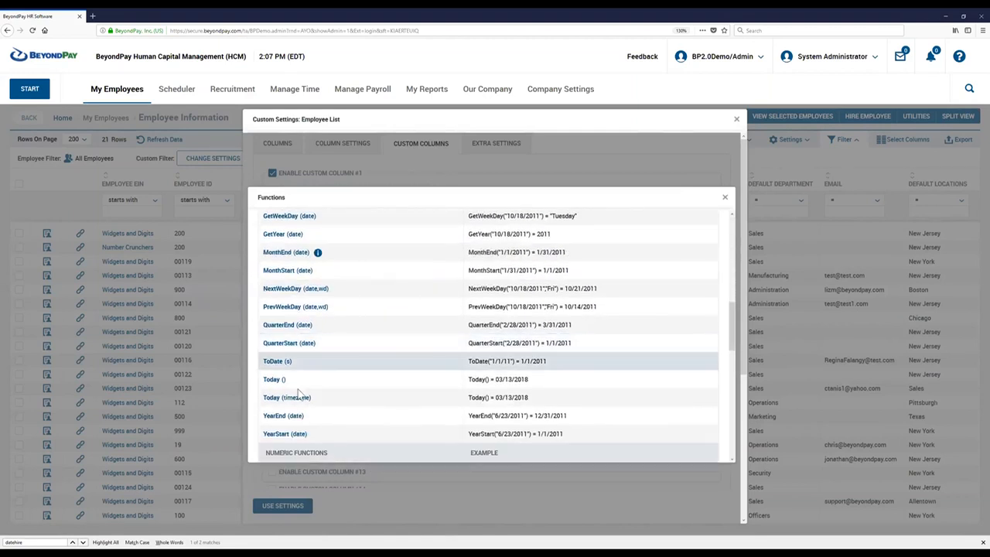
triple_click(261, 381)
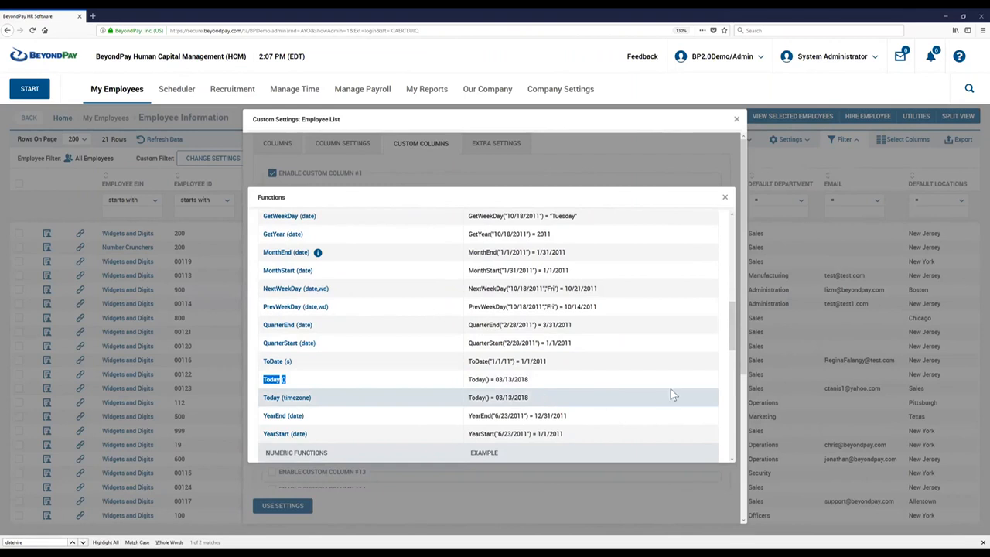
left_click(725, 200)
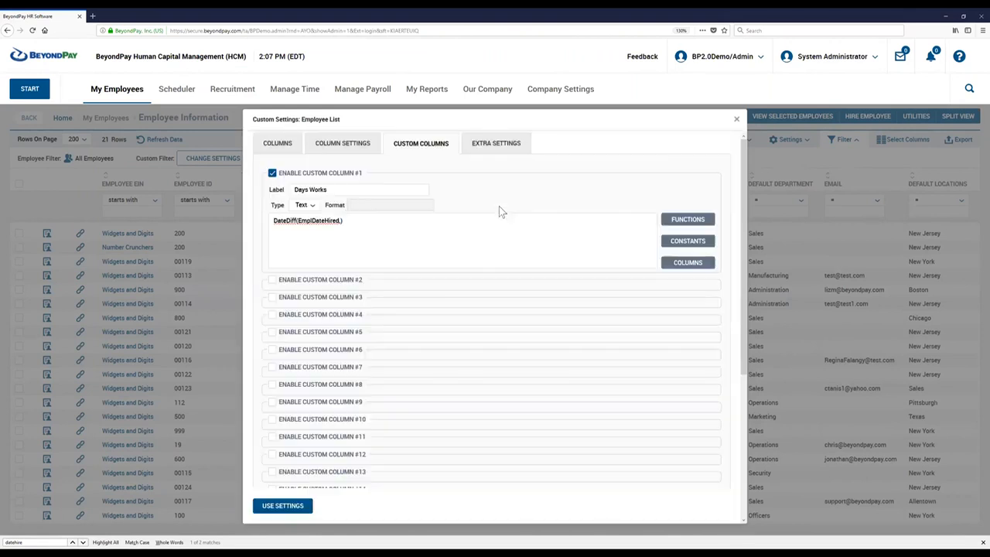
Insert Today() as the second argument of the Days Works DateDiff formula and apply the settings.
left_click(339, 224)
type("Today()")
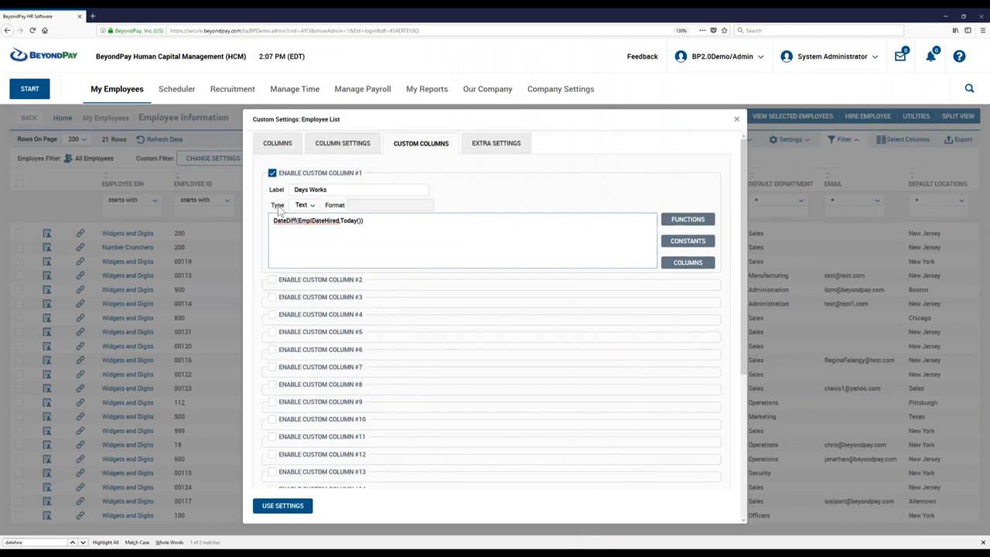
left_click(269, 510)
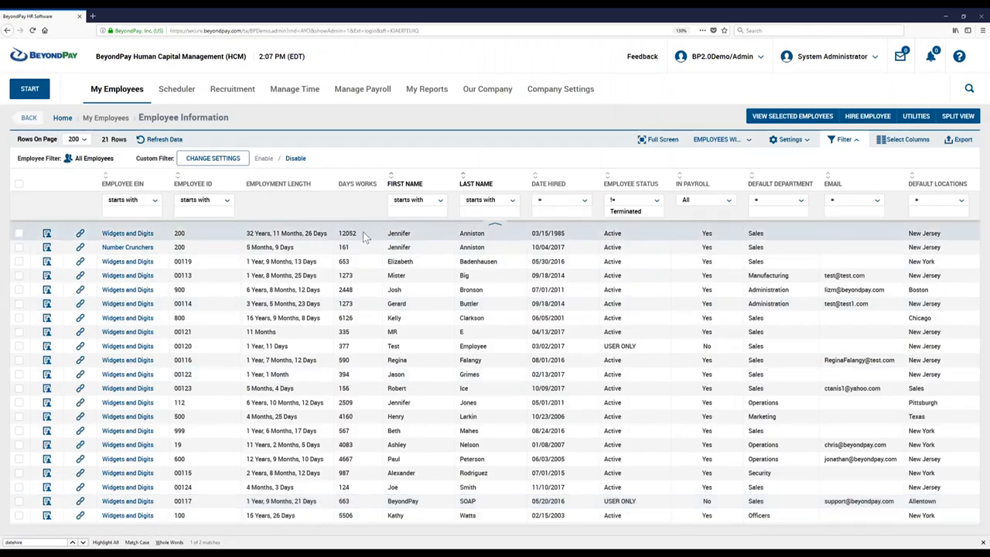
Compare the Days Works values with the Employment Length values in the first report rows.
double_click(334, 237)
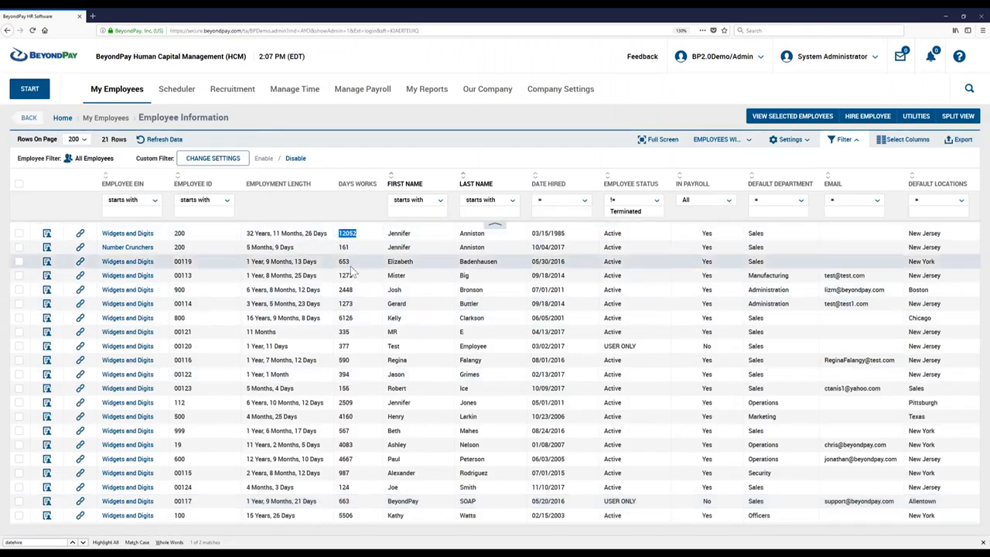
left_click_drag(348, 250, 351, 263)
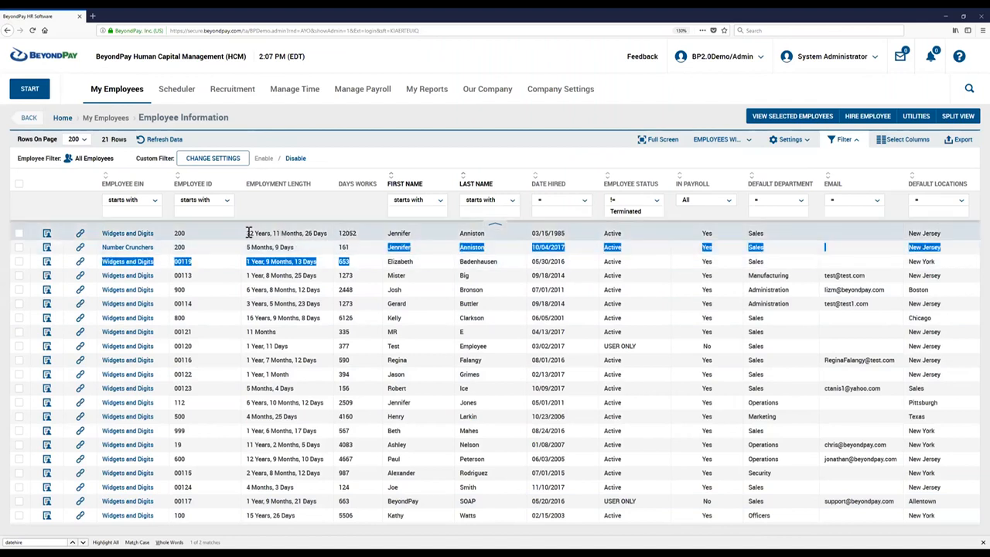
left_click_drag(250, 233, 342, 232)
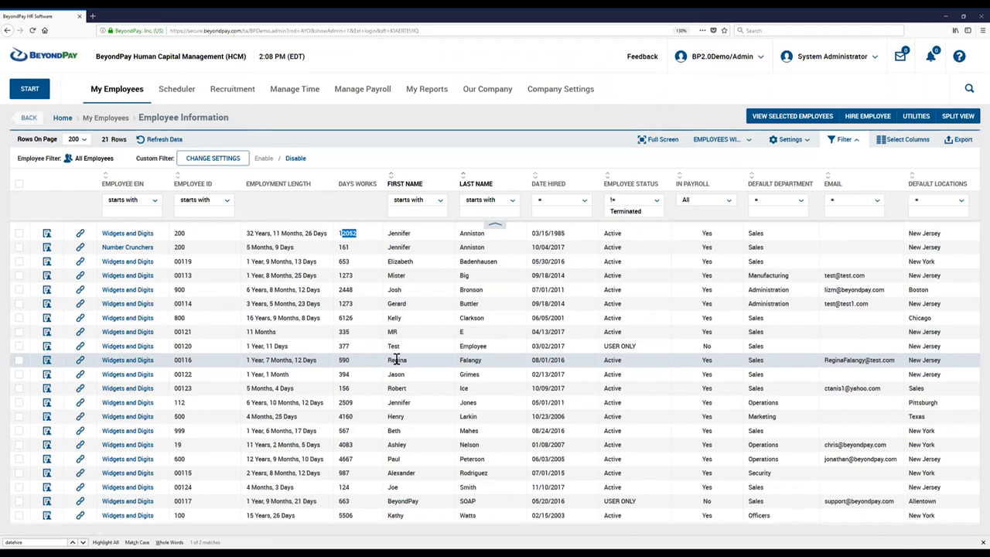
Reopen the custom column settings, enable Custom Column #2 and label it "Years Worked".
left_click(794, 149)
left_click(794, 199)
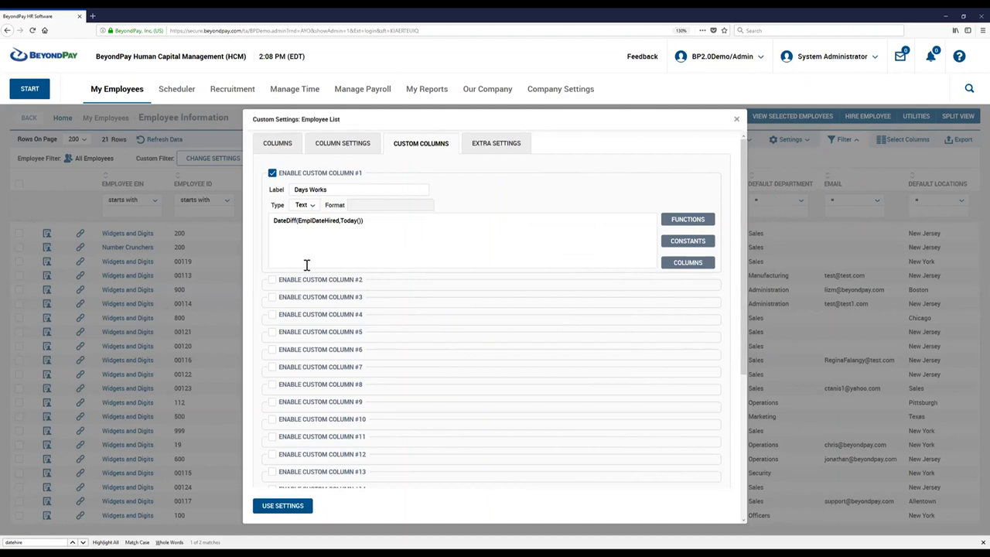
left_click(272, 281)
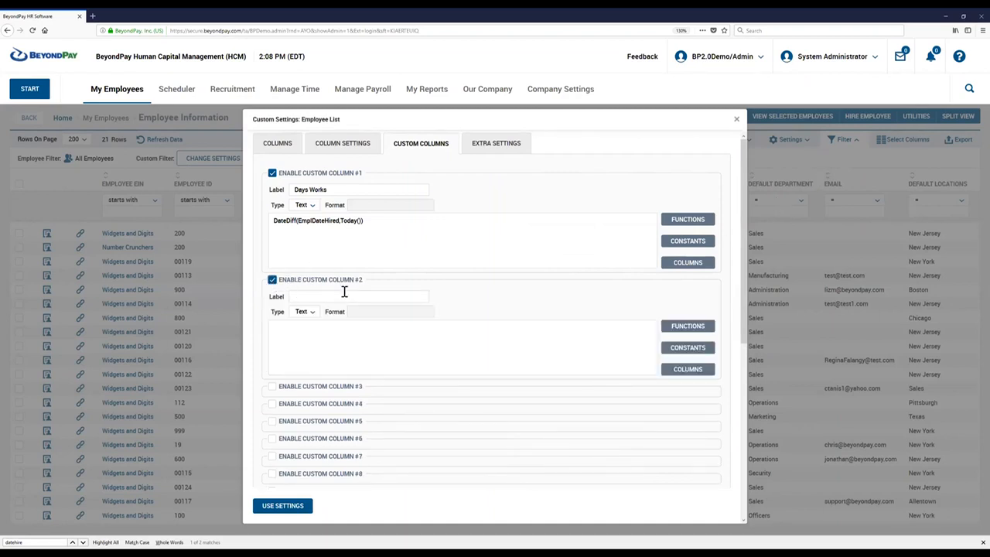
left_click(306, 295)
left_click_drag(292, 280, 296, 286)
left_click(309, 294)
type("rs Wopr")
left_click(292, 333)
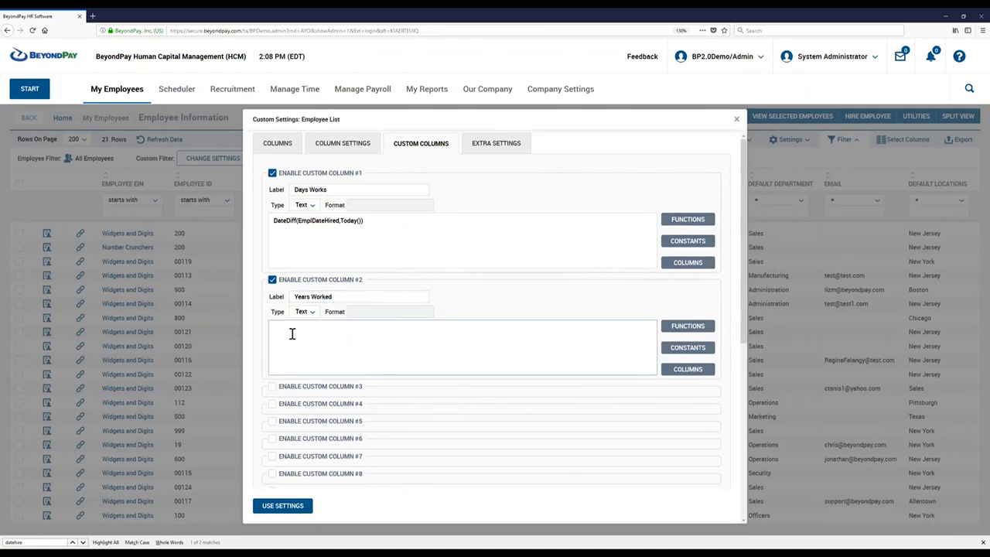
Find Divide (number,number) among the numeric functions for Custom Column #2, copy it and close the function list.
left_click(677, 330)
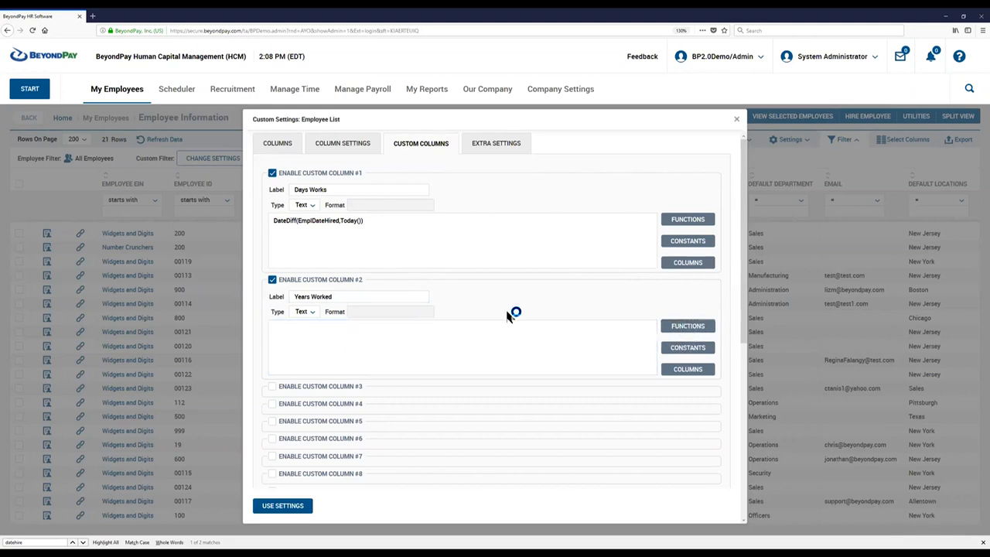
scroll(310, 375, "down", 5)
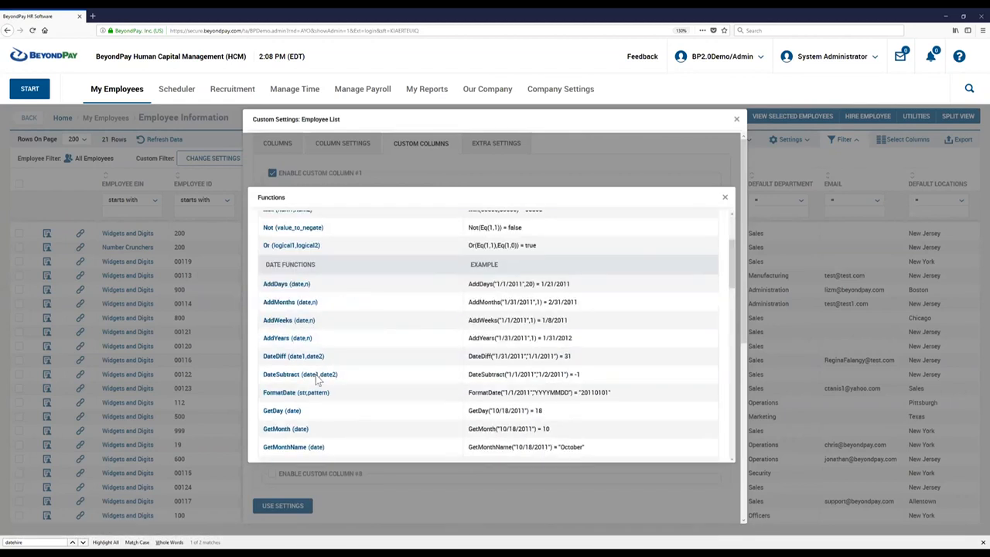
scroll(315, 376, "down", 8)
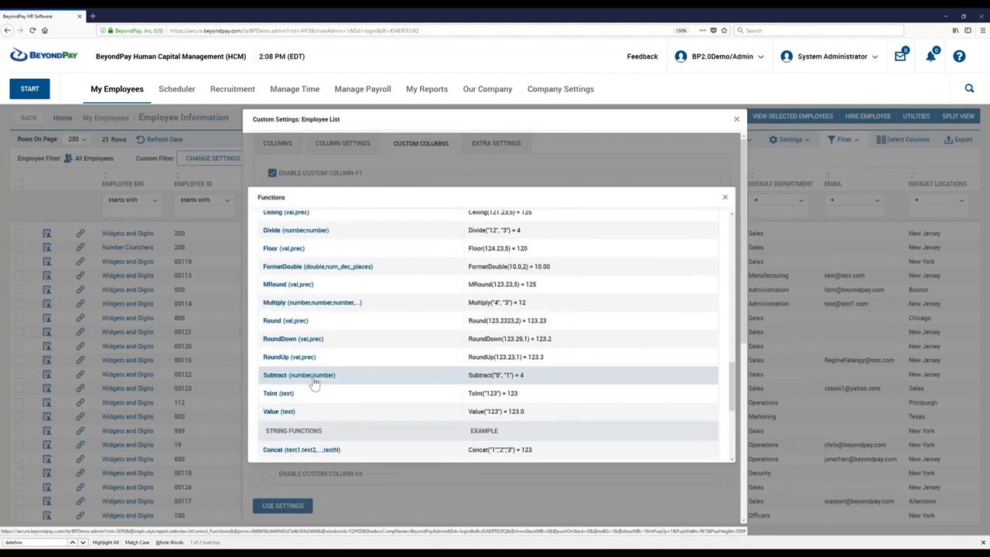
scroll(314, 383, "up", 4)
scroll(313, 379, "up", 1)
scroll(315, 382, "down", 1)
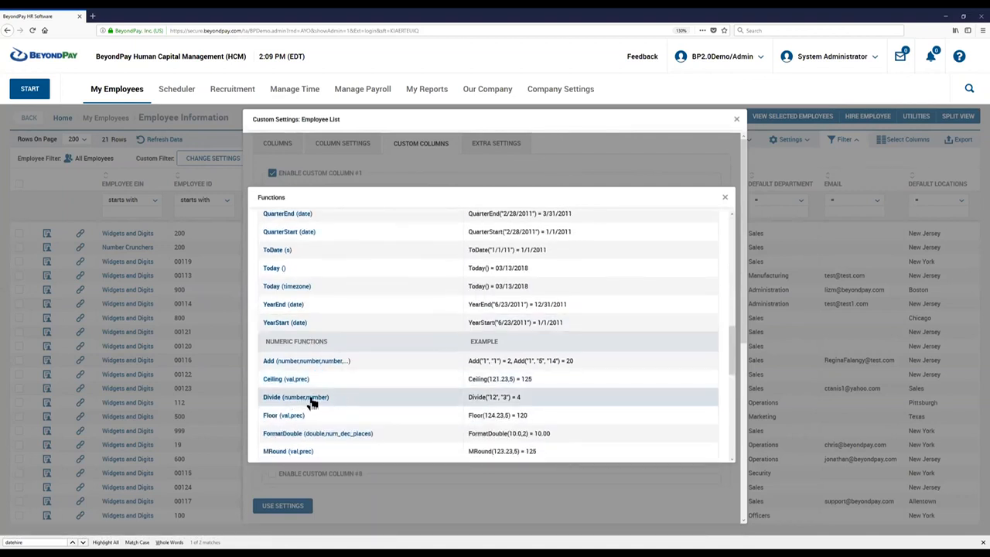
left_click_drag(310, 399, 256, 398)
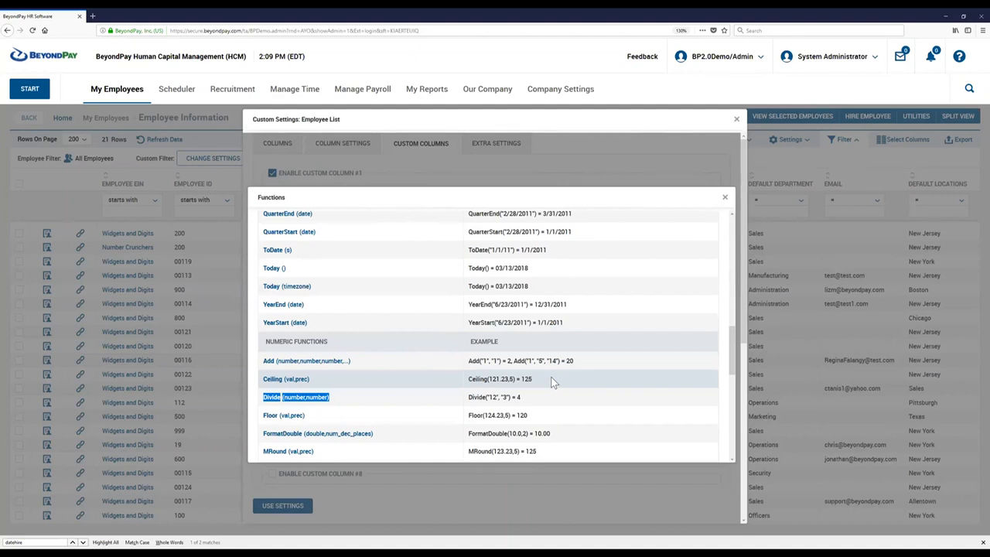
left_click(454, 394)
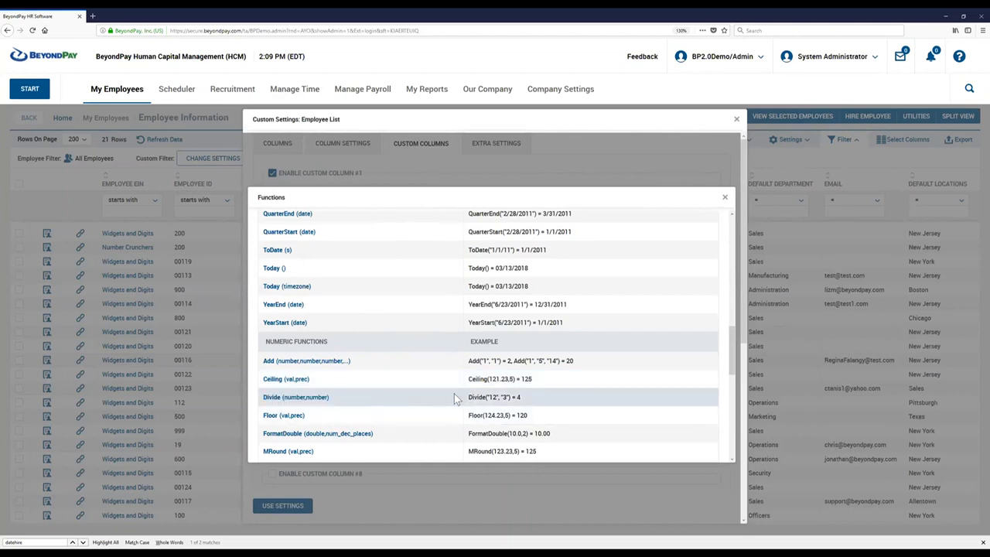
left_click_drag(469, 397, 510, 395)
left_click_drag(332, 399, 244, 400)
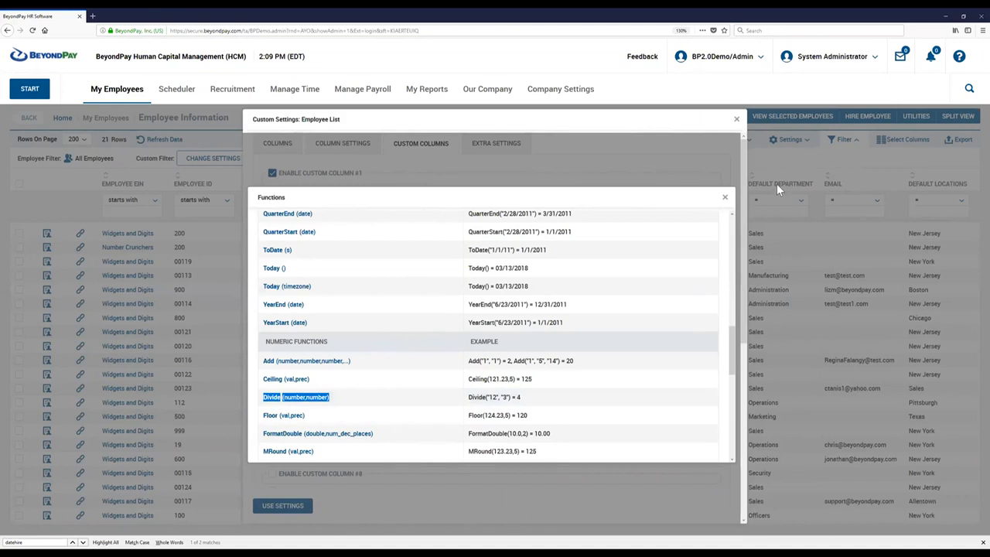
left_click(725, 197)
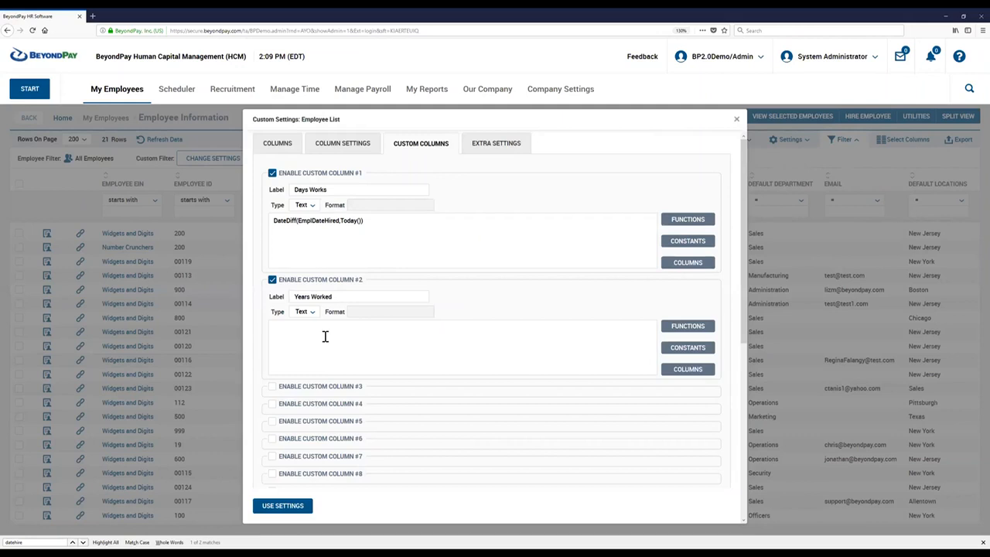
Paste the Divide function as the Years Worked formula, set its second argument to 365.25 and clear the first argument's placeholder.
left_click(314, 330)
type("Divide(number,number)")
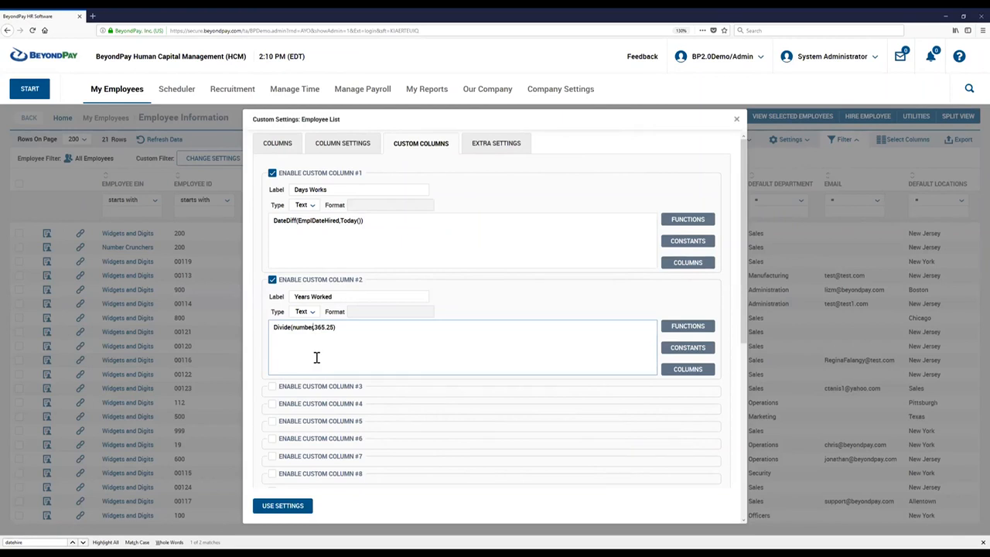
key("BackSpace")
key("BackSpace")
key("BackSpace")
key("BackSpace")
key("BackSpace")
key("BackSpace")
Copy DateDiff(EmplDateHired,Today()) from Custom Column #1 into the Years Worked formula as the first argument of Divide.
left_click_drag(367, 219, 258, 219)
key("ctrl+c")
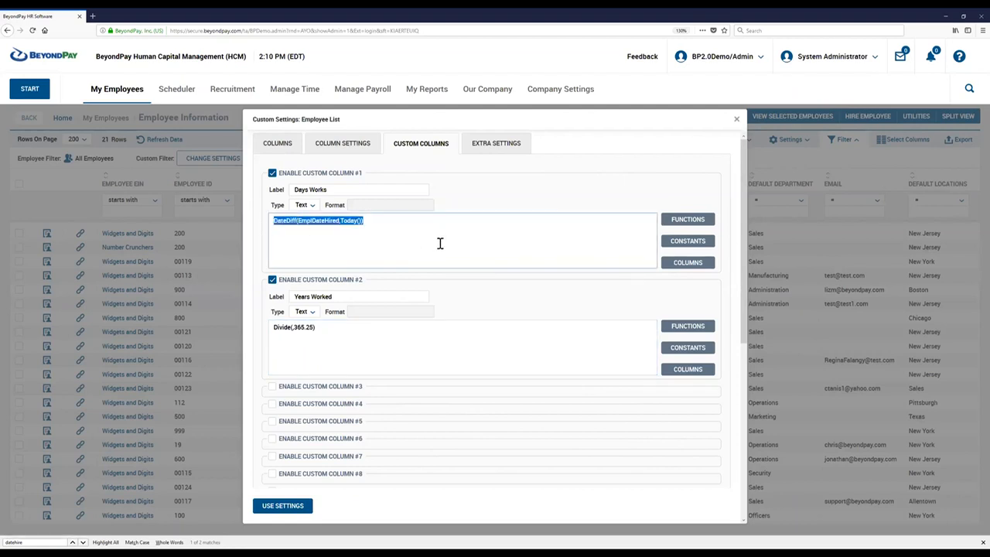
left_click(291, 327)
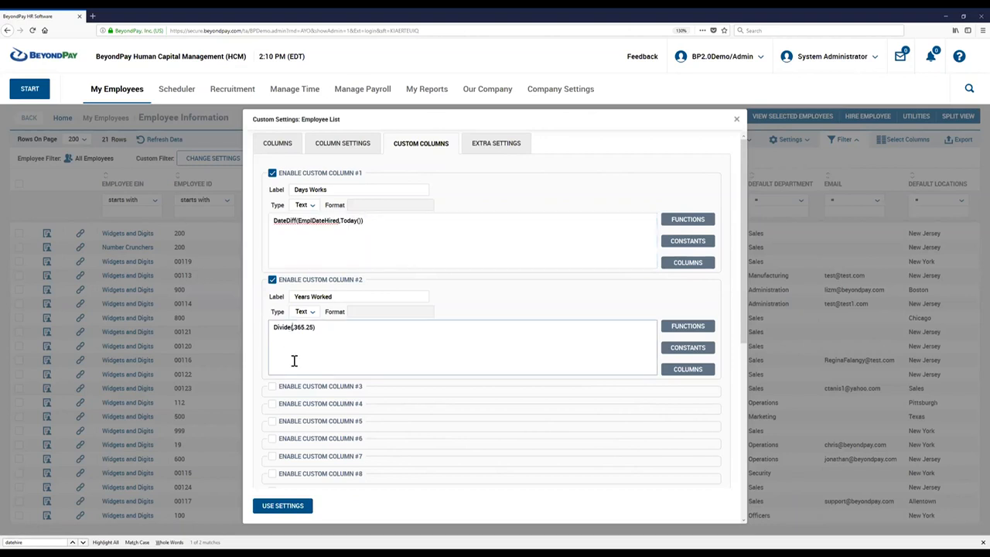
key("ctrl+v")
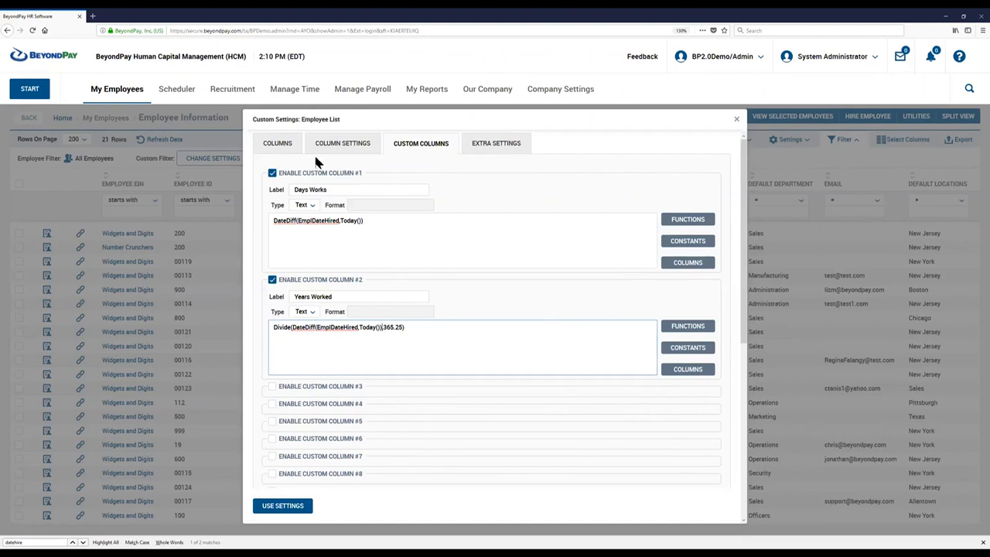
Add Custom Column #2 to the report's selected columns, place it directly below Custom Column #1 and apply the settings.
left_click(282, 147)
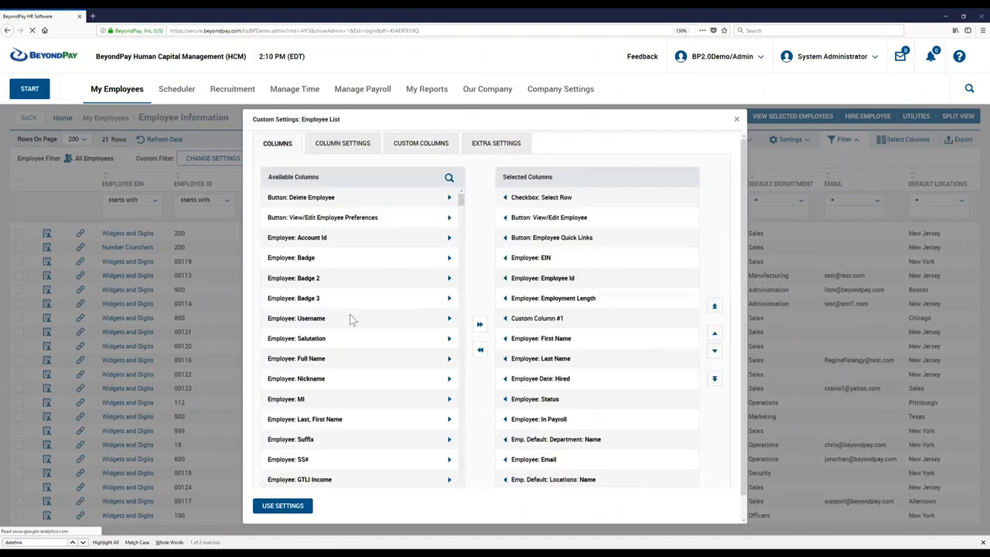
left_click_drag(467, 201, 441, 509)
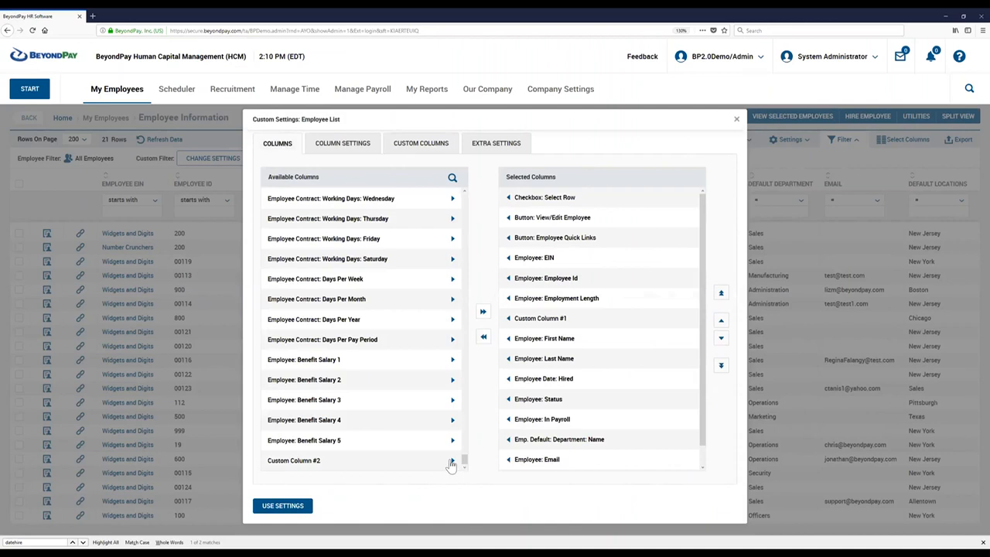
left_click(453, 462)
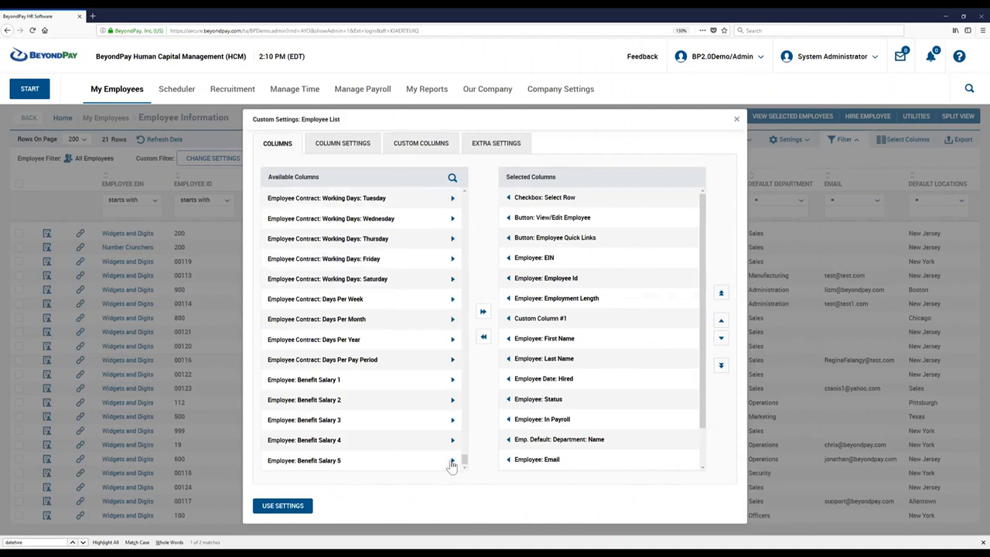
left_click(718, 322)
left_click(719, 322)
left_click(720, 322)
left_click(719, 322)
left_click(719, 322)
left_click(719, 322)
left_click(719, 322)
left_click(720, 322)
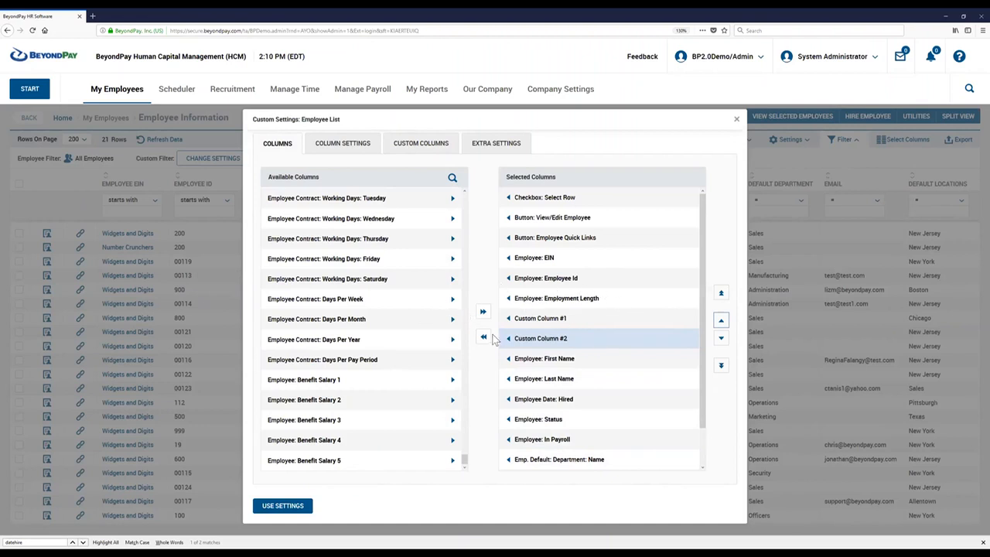
left_click(271, 506)
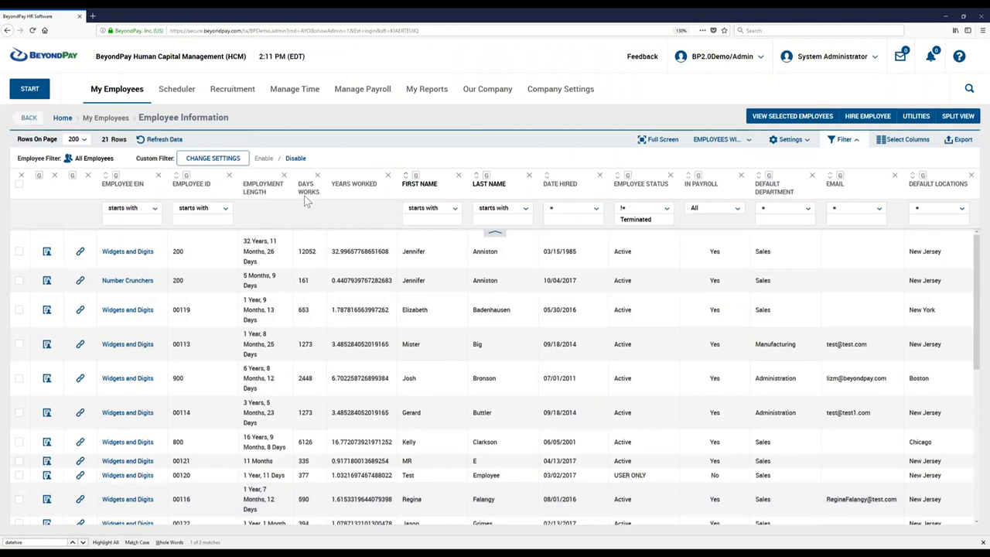
Examine the first employee's Years Worked value against the Days Works and Employment Length columns.
left_click_drag(299, 183, 318, 193)
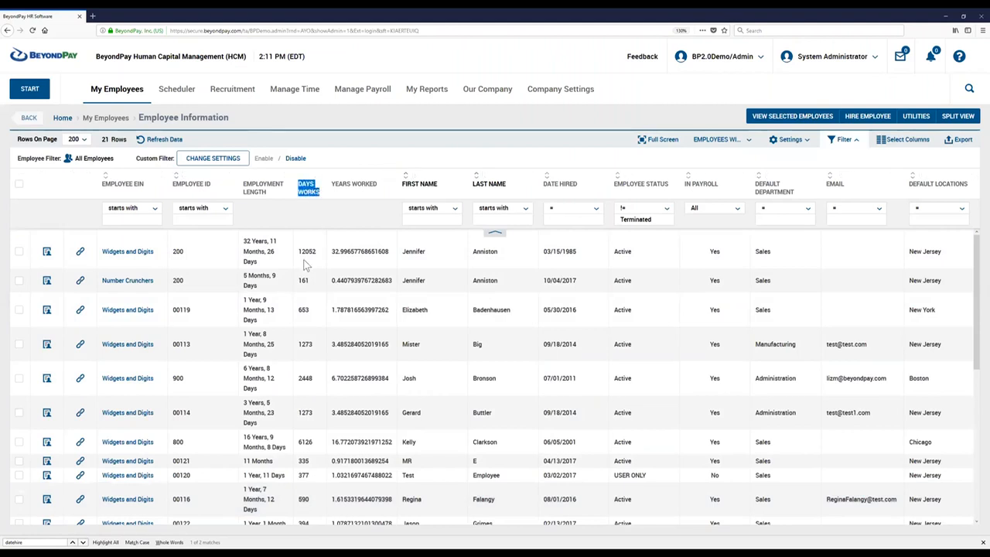
left_click_drag(332, 251, 391, 252)
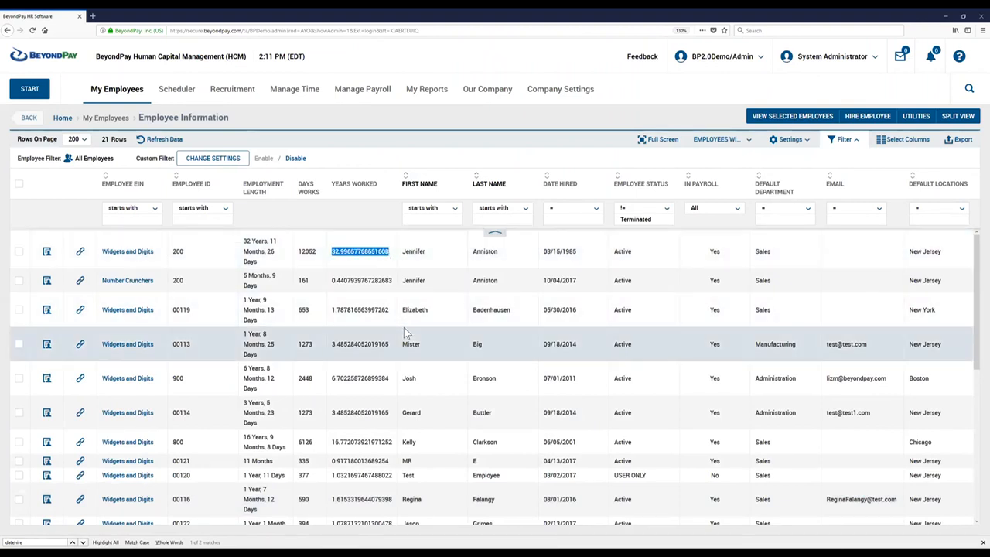
left_click(349, 274)
left_click_drag(330, 251, 385, 252)
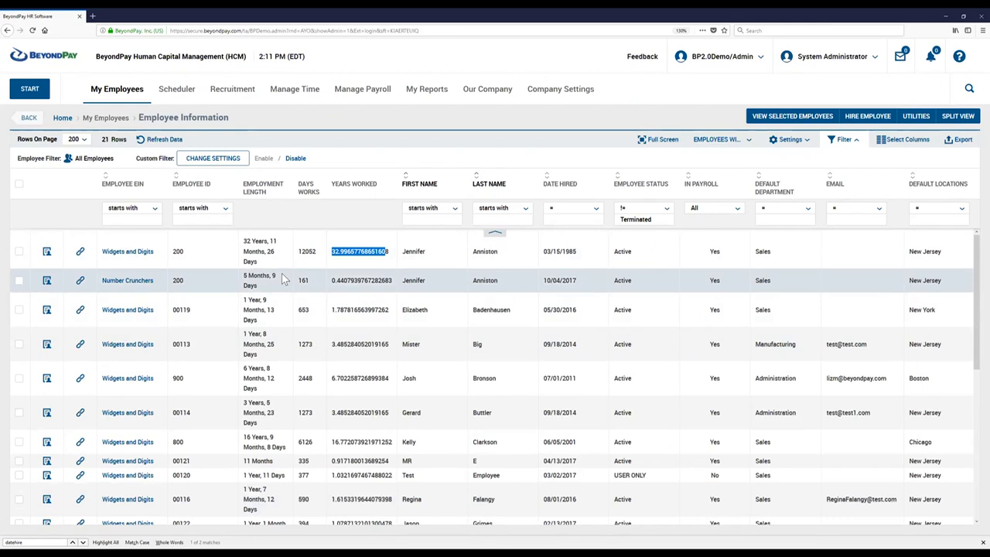
left_click(331, 251)
left_click_drag(331, 251, 394, 256)
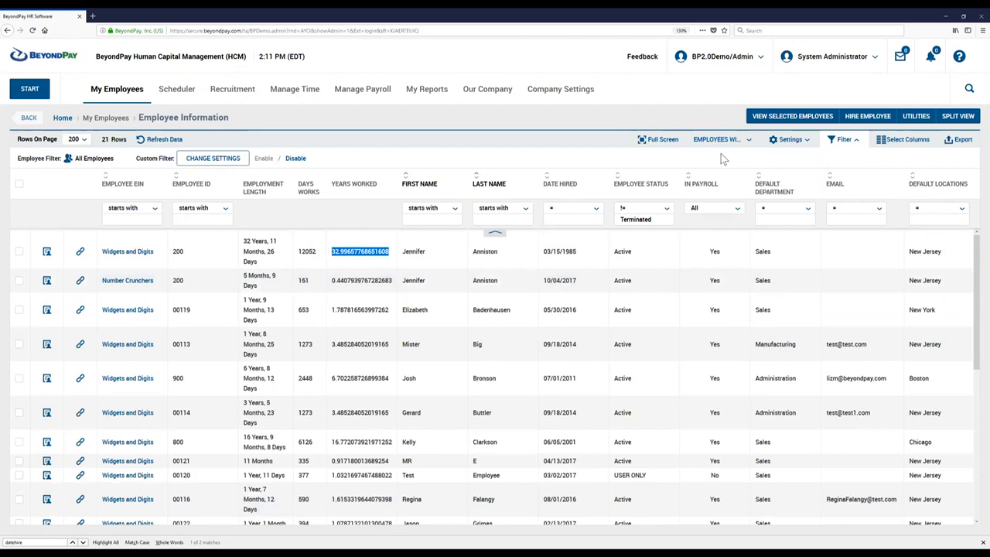
Reopen the custom column settings and change the type of the Years Worked column to Numeric.
left_click(784, 140)
left_click(786, 202)
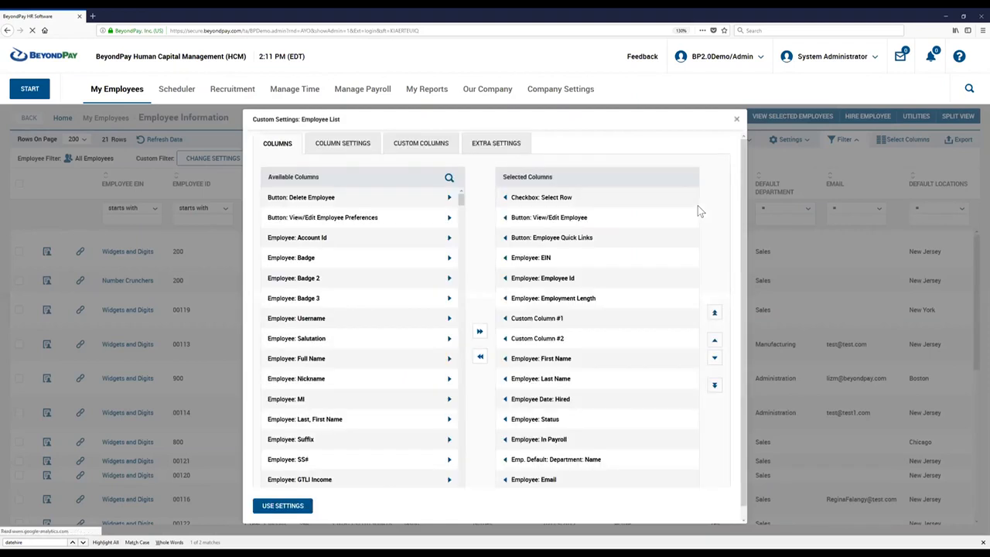
left_click(413, 147)
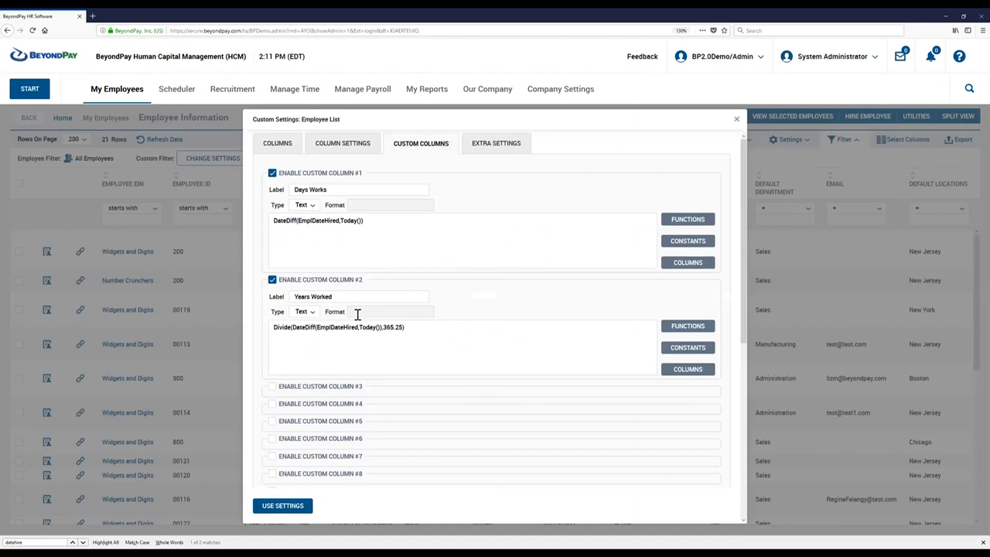
left_click(288, 312)
left_click(301, 313)
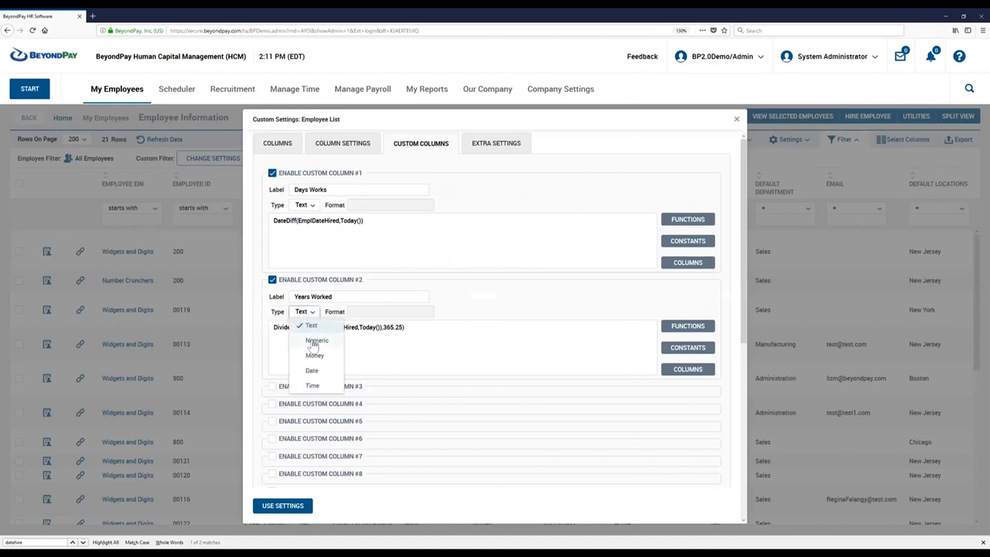
left_click(315, 342)
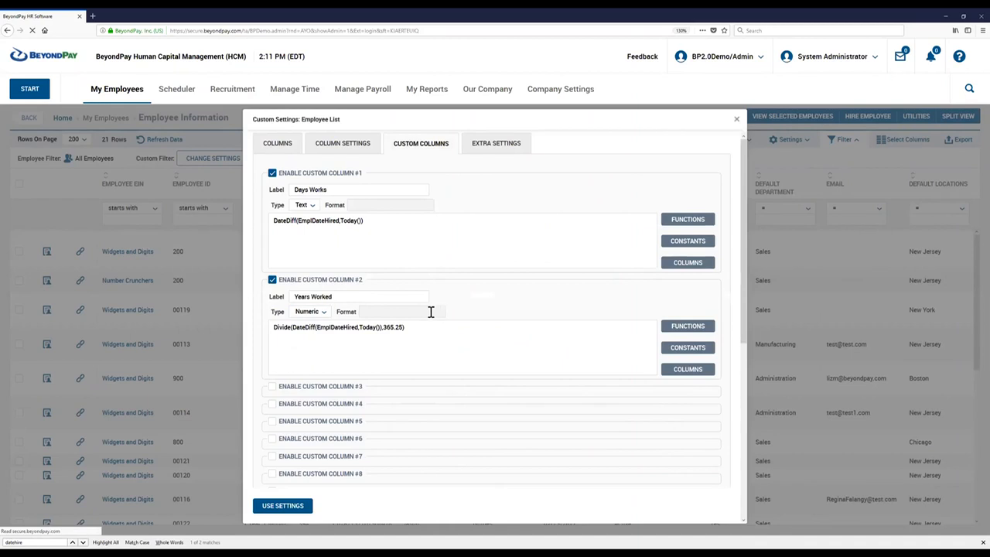
Give Years Worked the two-decimal numeric format 0.00;-0.00 and apply the settings to the report.
left_click(445, 314)
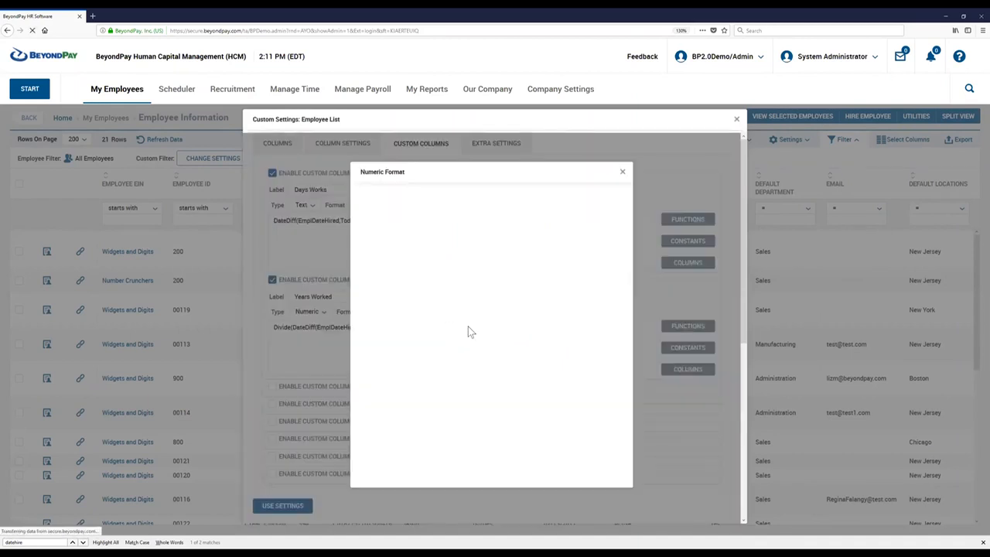
scroll(461, 348, "down", 2)
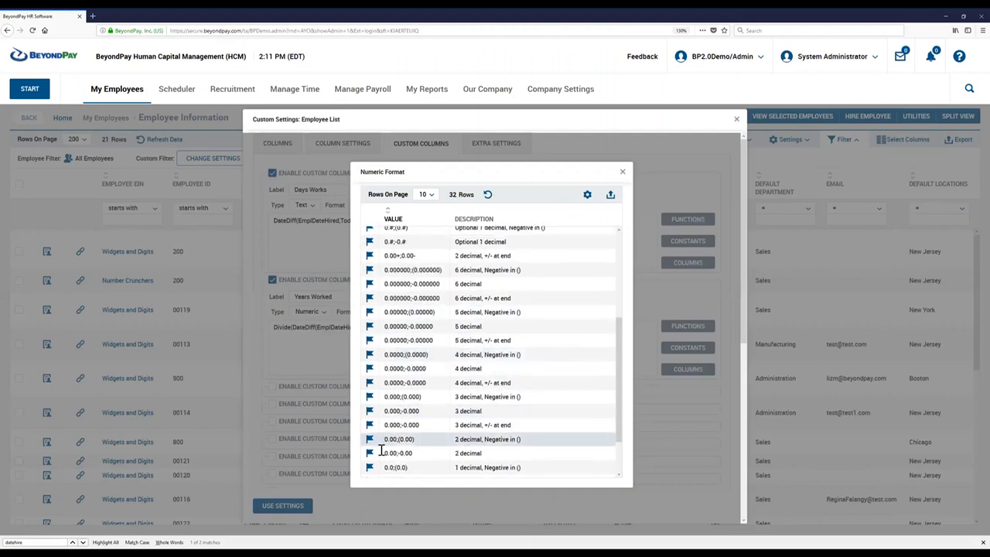
left_click(369, 453)
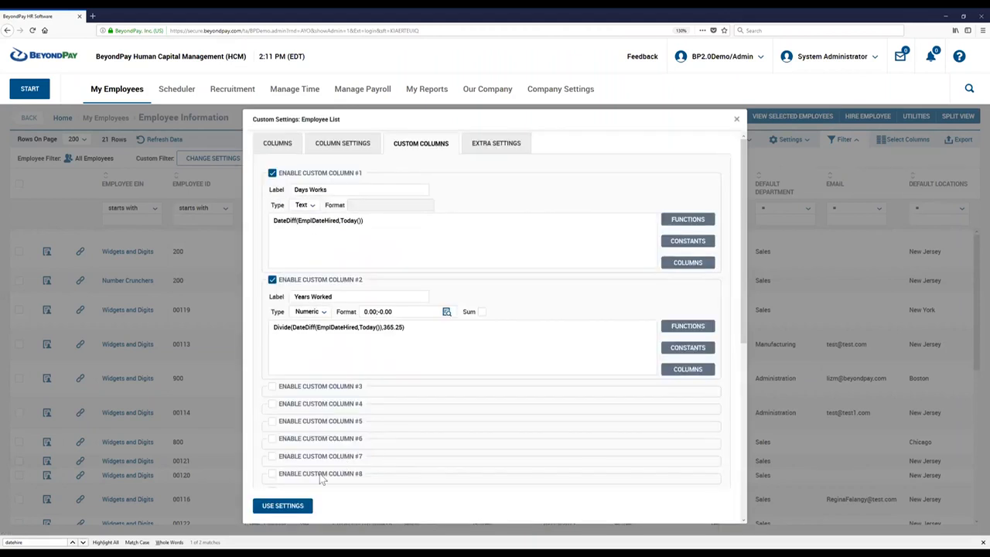
left_click(283, 506)
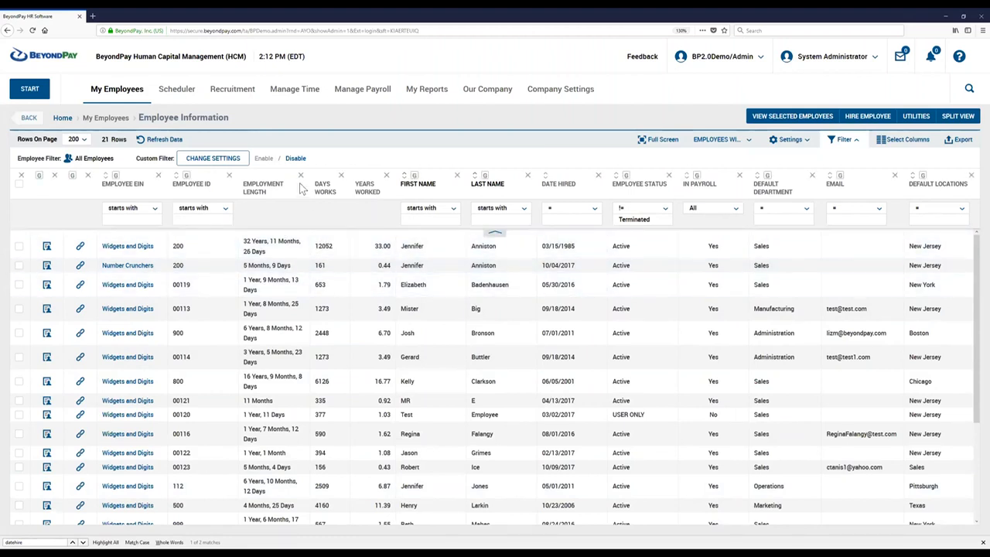
Remove the Employment Length column from the report and compare the first employee's Days Works and Years Worked values.
left_click_drag(276, 197, 240, 186)
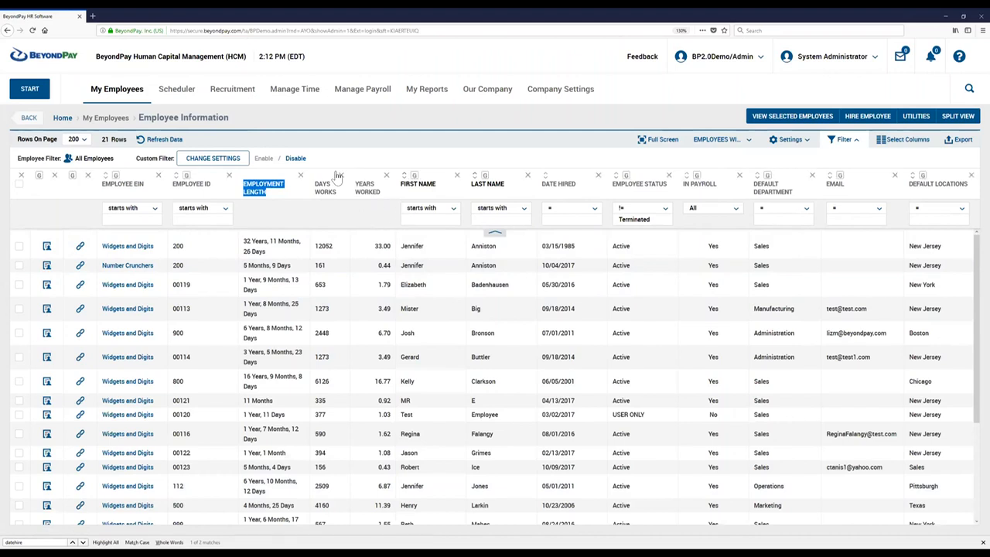
left_click(300, 175)
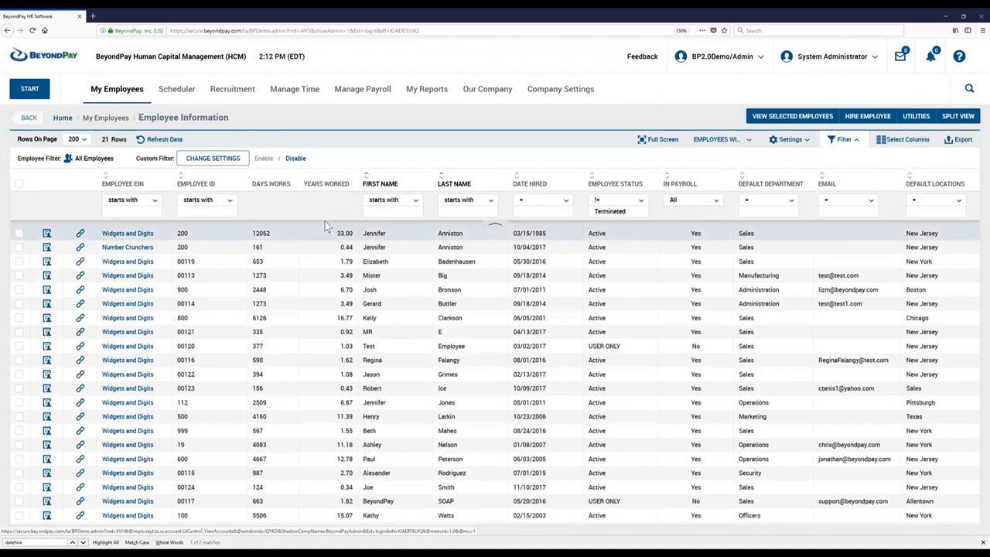
double_click(256, 233)
left_click_drag(331, 235, 353, 232)
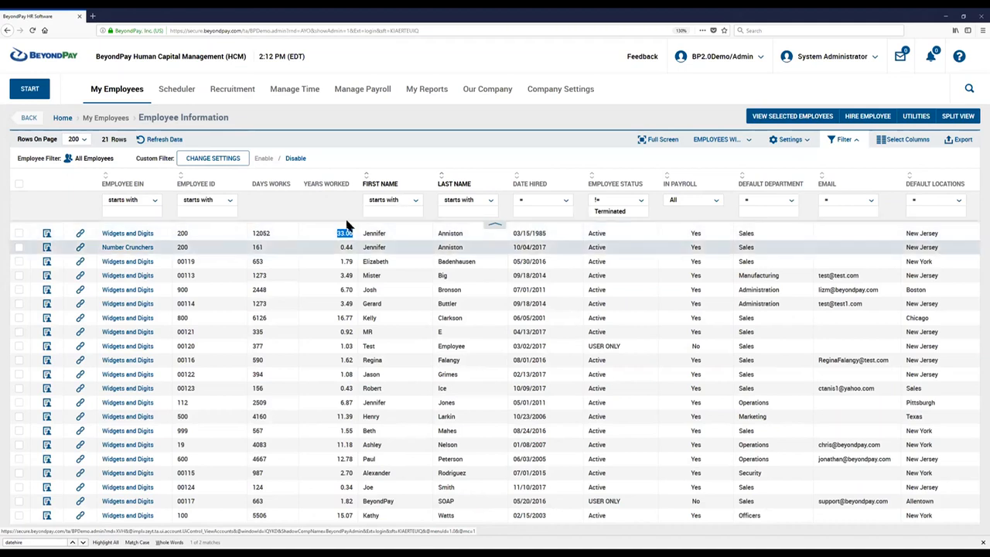
left_click(252, 207)
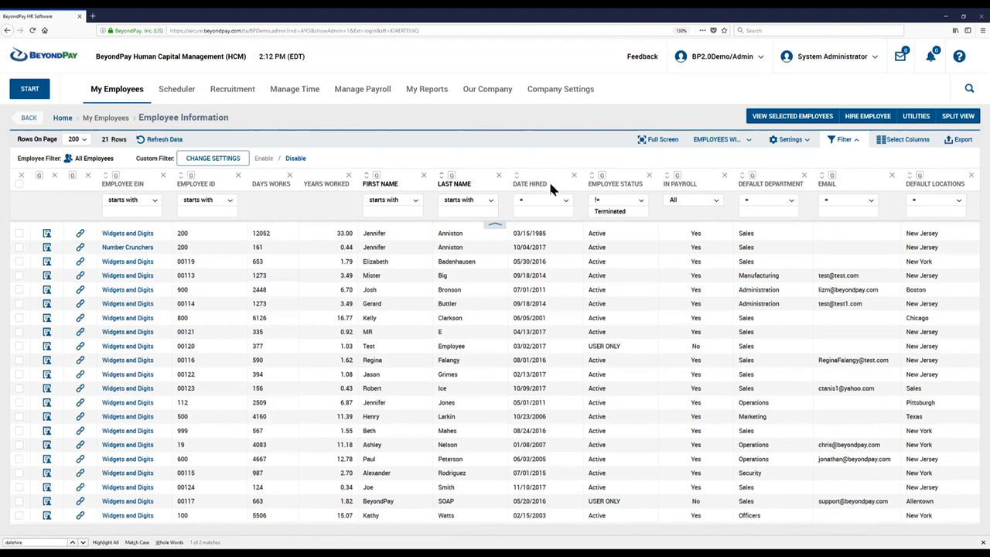
Sort the report by Date Hired with the newest hires first, check the top Years Worked value, and reverse the order to oldest first.
triple_click(513, 183)
left_click(515, 179)
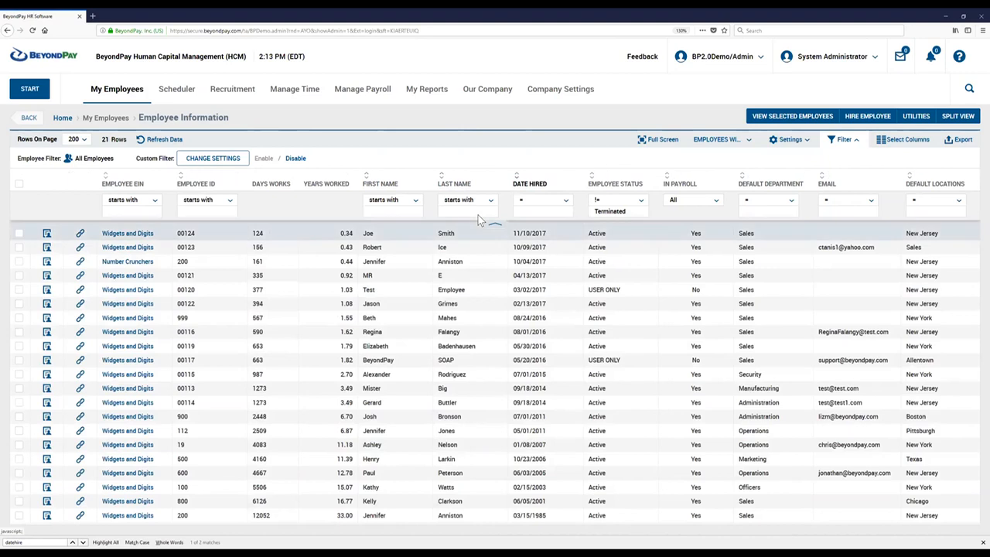
double_click(346, 232)
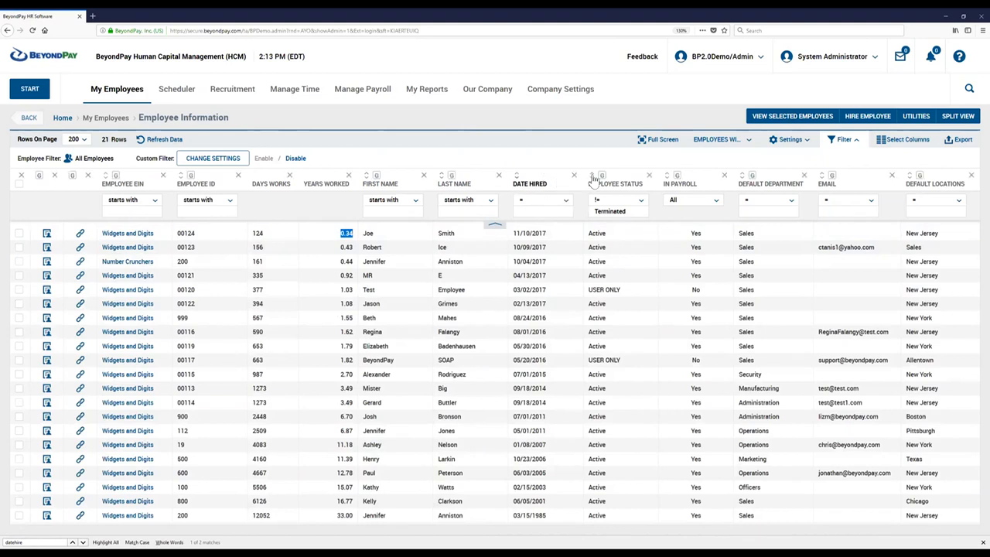
left_click(516, 175)
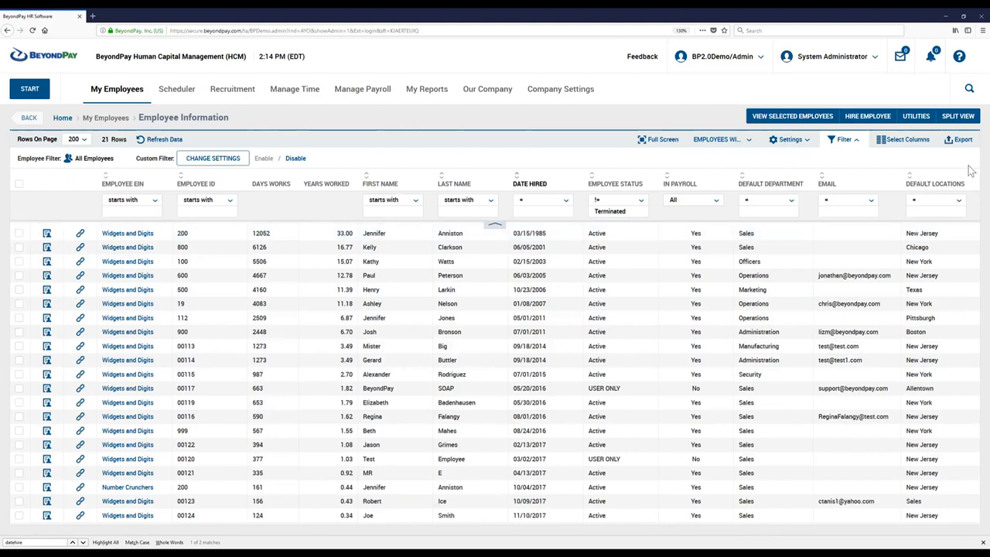
Reopen the custom column settings, enable Custom Column #3 and label it "15 YEARS".
left_click(789, 144)
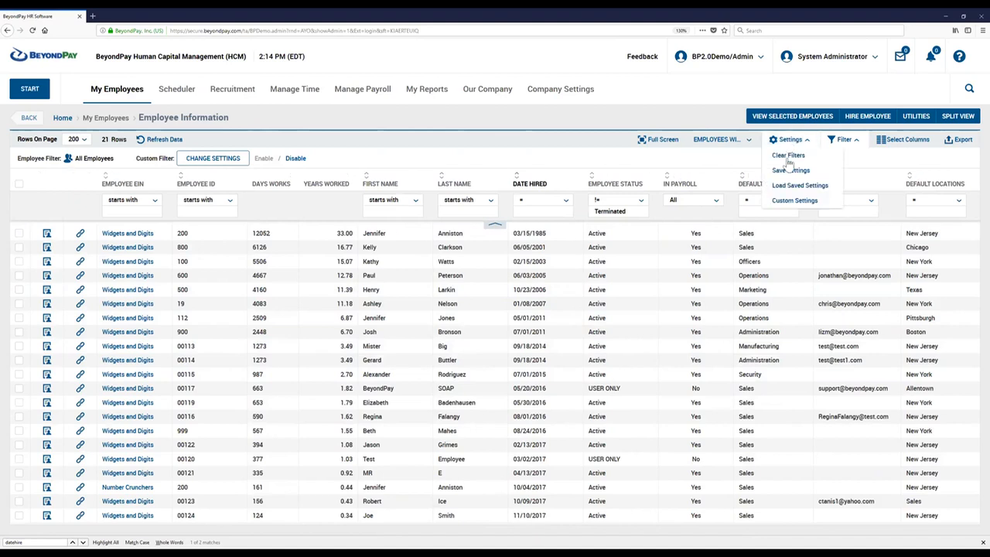
left_click(790, 201)
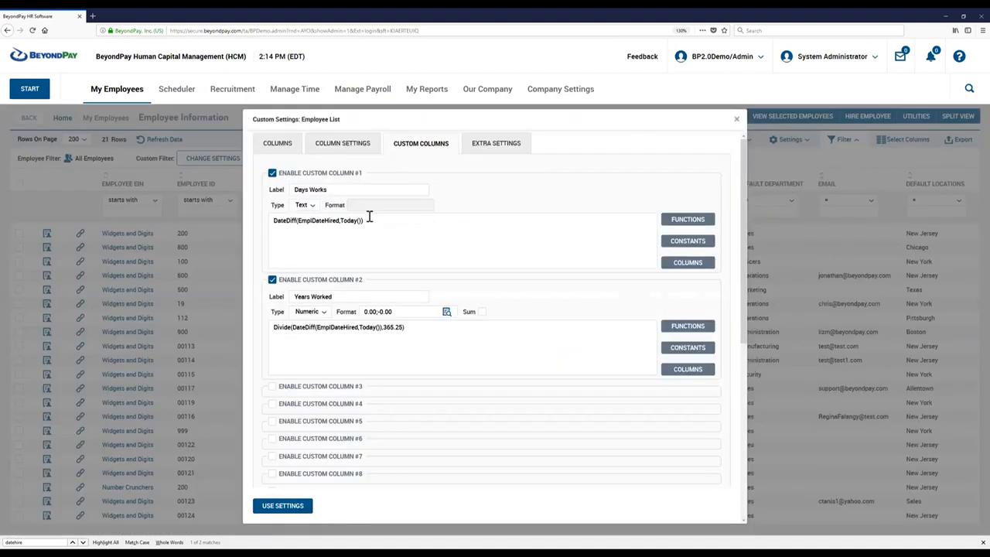
left_click(272, 386)
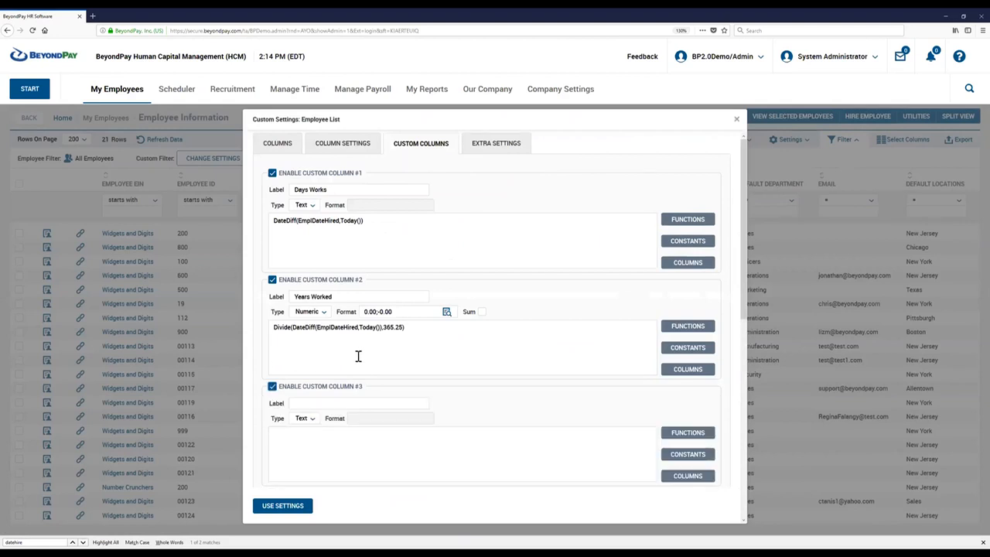
scroll(357, 356, "down", 1)
left_click(316, 349)
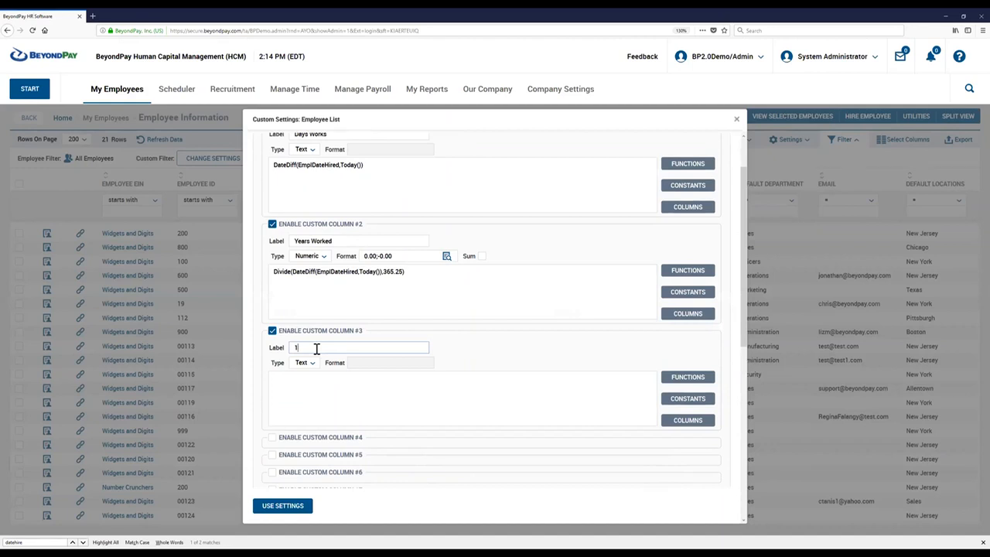
type("15 YEARS")
Examine the If function's example among the functions for Custom Column #3, copy If(Eq(1,1),"10","20") and close the function list.
left_click(306, 390)
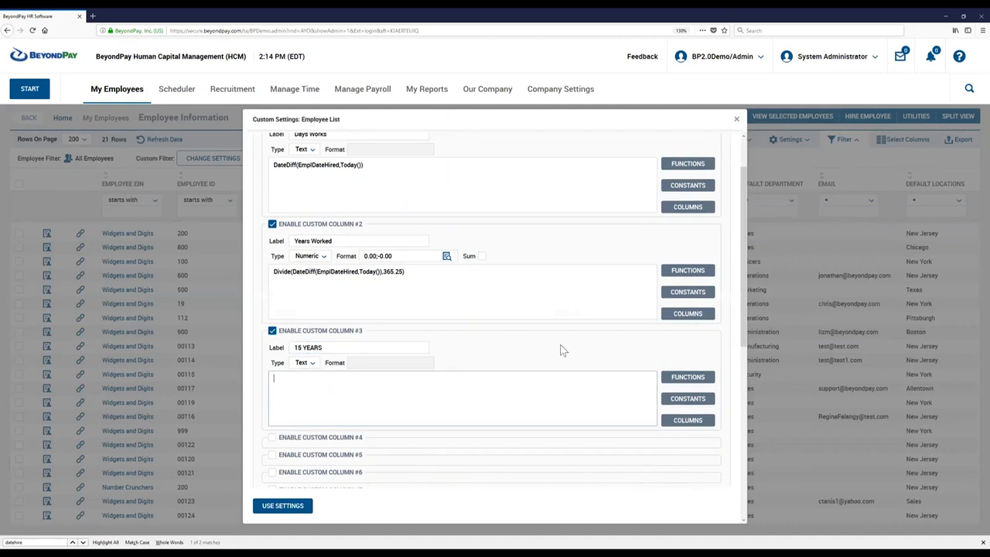
left_click(686, 377)
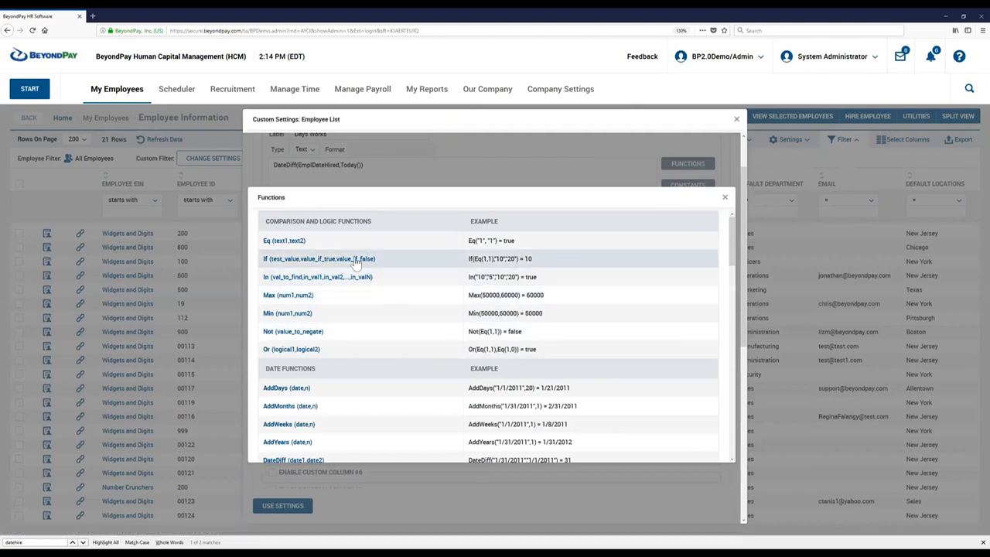
left_click_drag(468, 258, 517, 256)
left_click(521, 257)
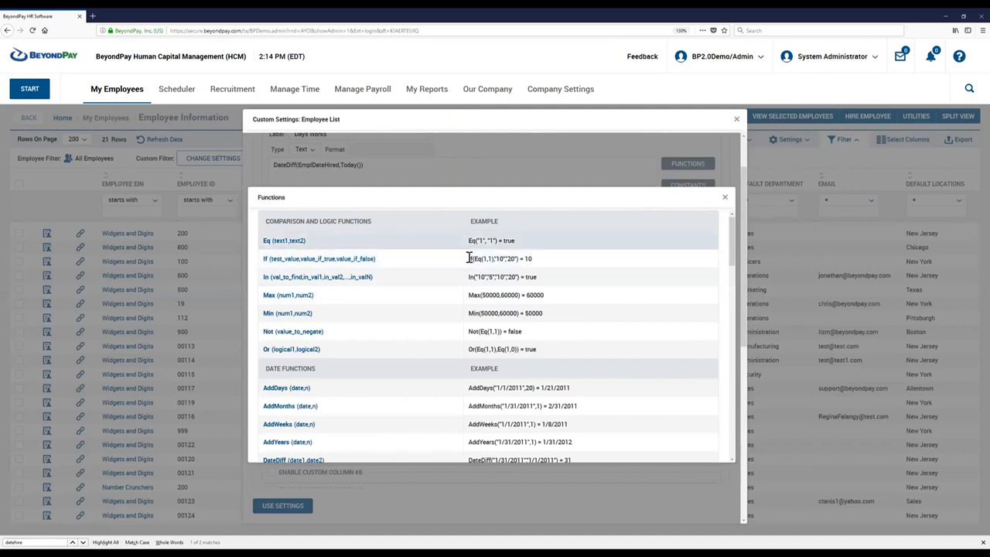
left_click_drag(481, 259, 495, 257)
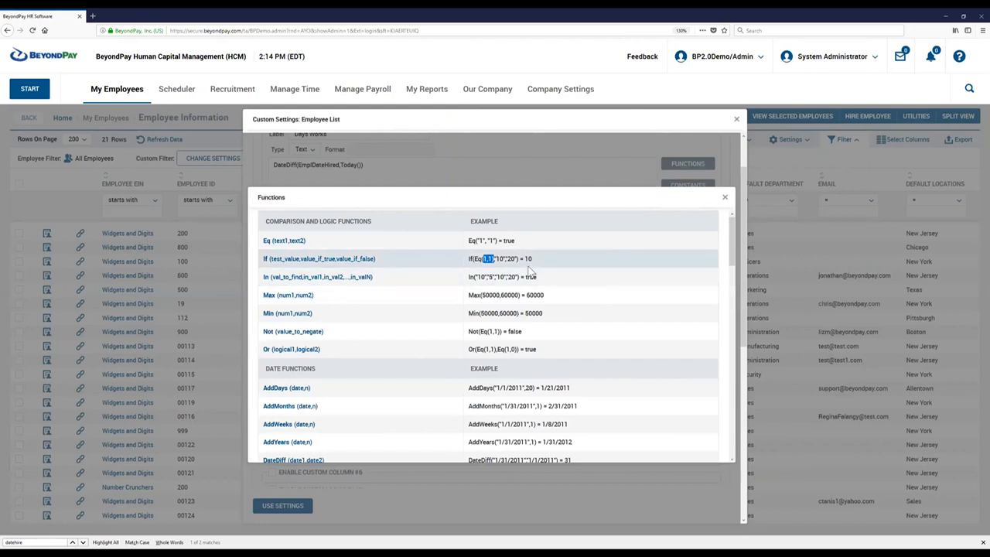
left_click(567, 269)
left_click_drag(467, 263, 519, 258)
left_click(503, 260)
left_click_drag(467, 259, 519, 259)
key("ctrl+c")
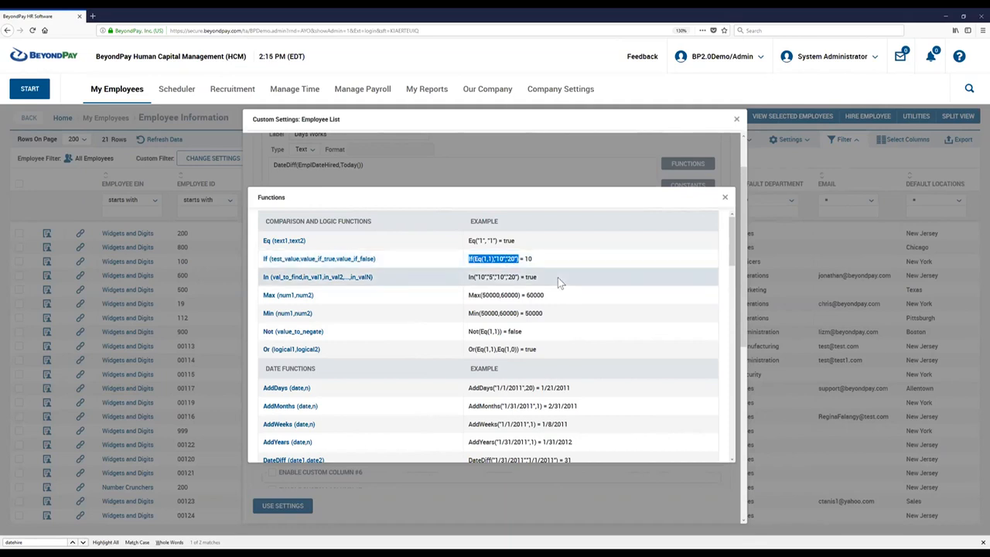
left_click(725, 198)
Paste the If example as the 15 YEARS formula and clear the 1,1 arguments inside Eq.
left_click(324, 383)
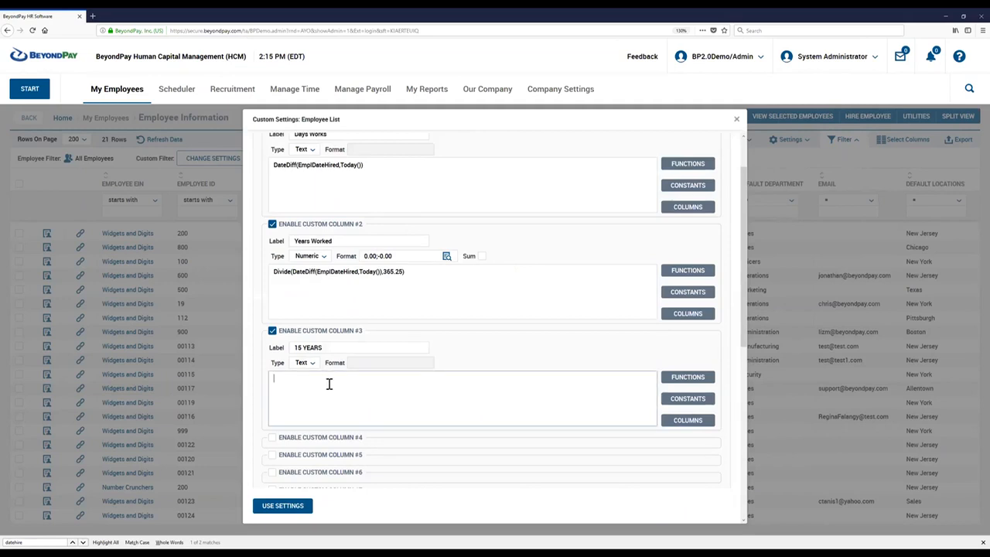
key("ctrl+v")
key("BackSpace")
key("BackSpace")
key("BackSpace")
Copy the Years Worked formula into the Eq function of the 15 YEARS formula and add 15 as its second argument.
left_click_drag(406, 272, 264, 271)
key("ctrl+c")
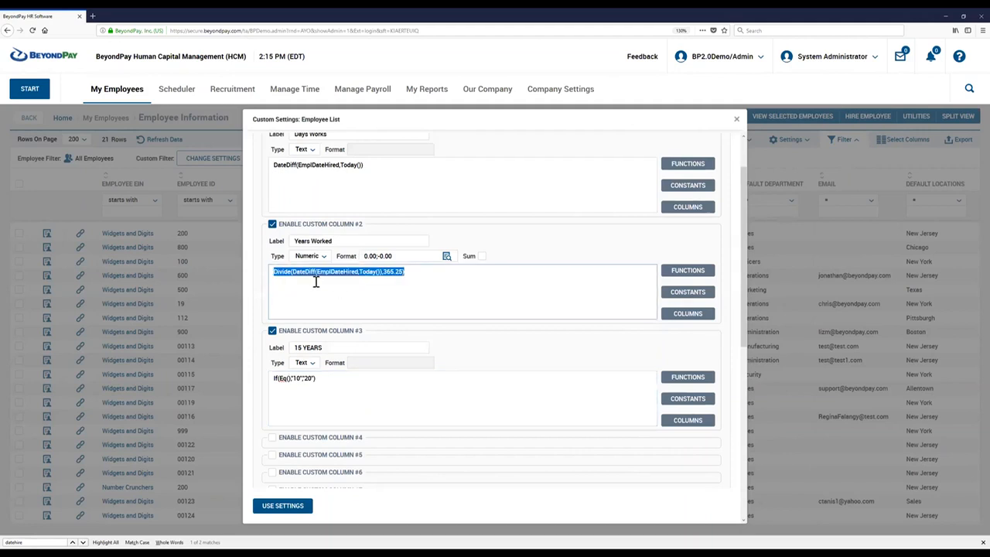
left_click(286, 377)
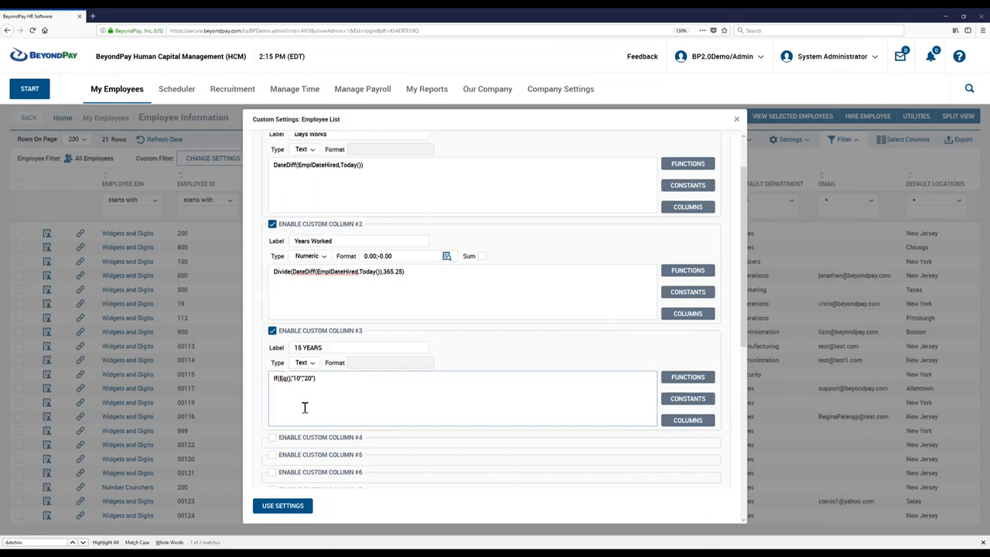
key("ctrl+v")
type(",15")
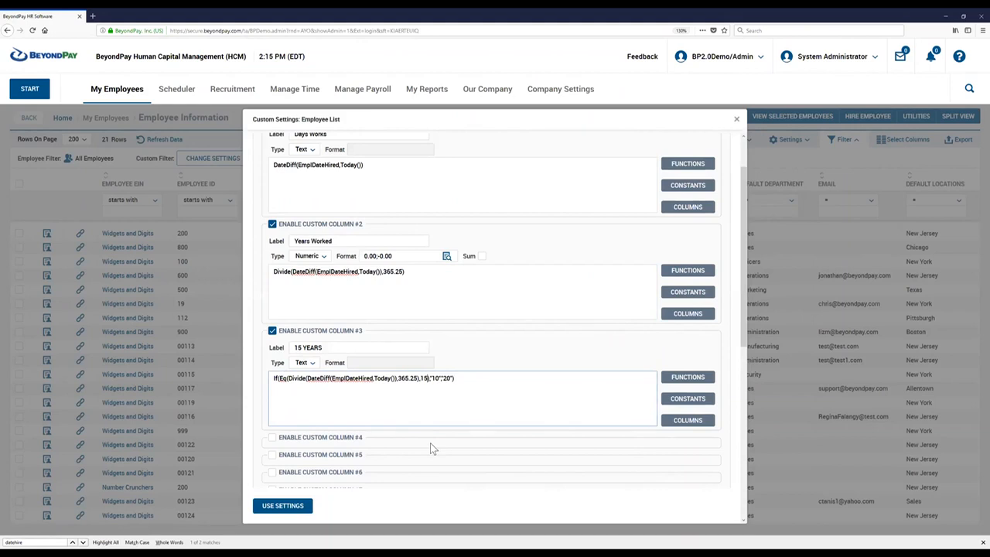
Set the 15 YEARS formula's true value to "Tenure" and its false value to empty quotes, and apply the settings.
left_click(427, 378)
type(")")
key("BackSpace")
key("BackSpace")
type("GREAT")
key("BackSpace")
key("BackSpace")
key("BackSpace")
key("BackSpace")
key("BackSpace")
type("Tenure")
double_click(458, 378)
key("BackSpace")
left_click(288, 511)
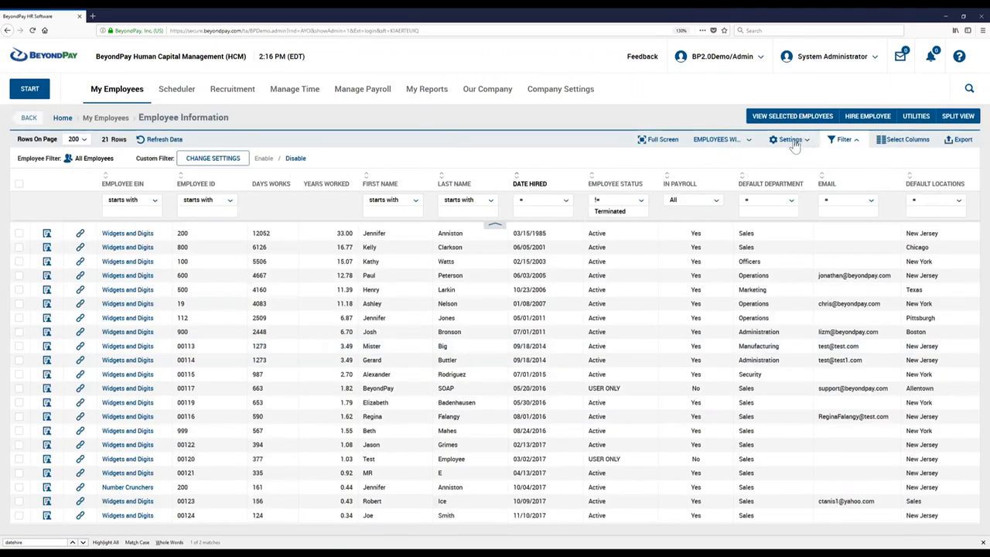
Add Custom Column #3 to the report's selected columns, place it directly below Custom Column #2 and apply the selection.
left_click(789, 140)
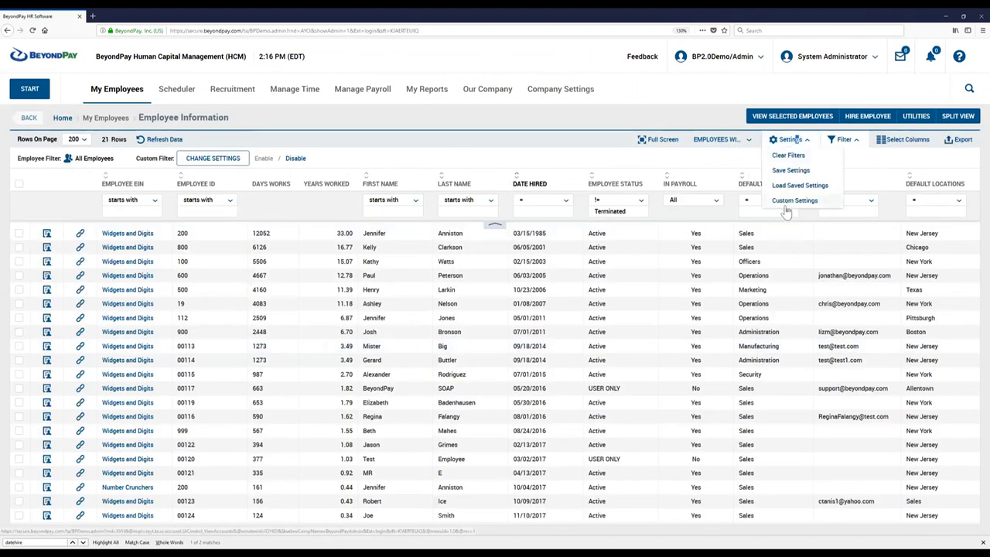
left_click(898, 140)
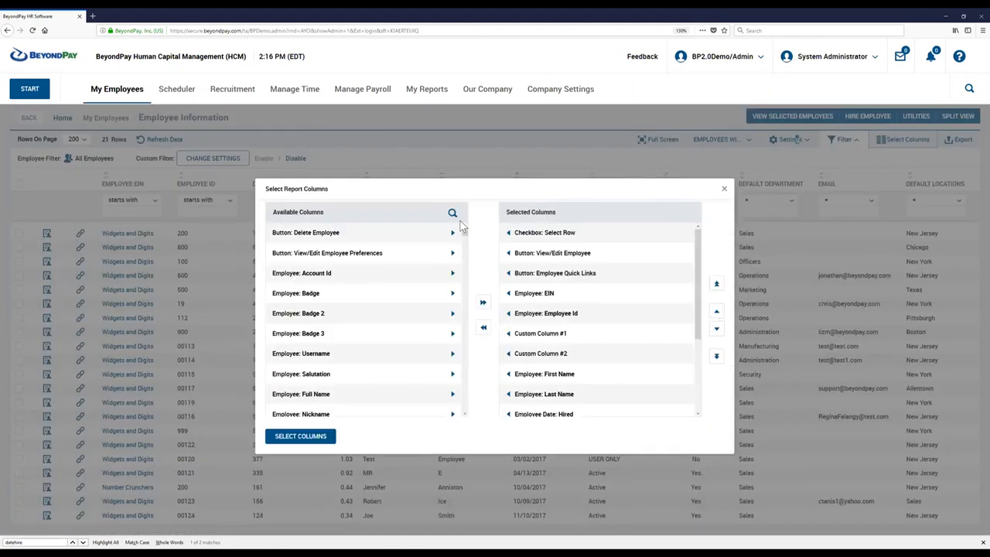
left_click_drag(462, 242, 443, 437)
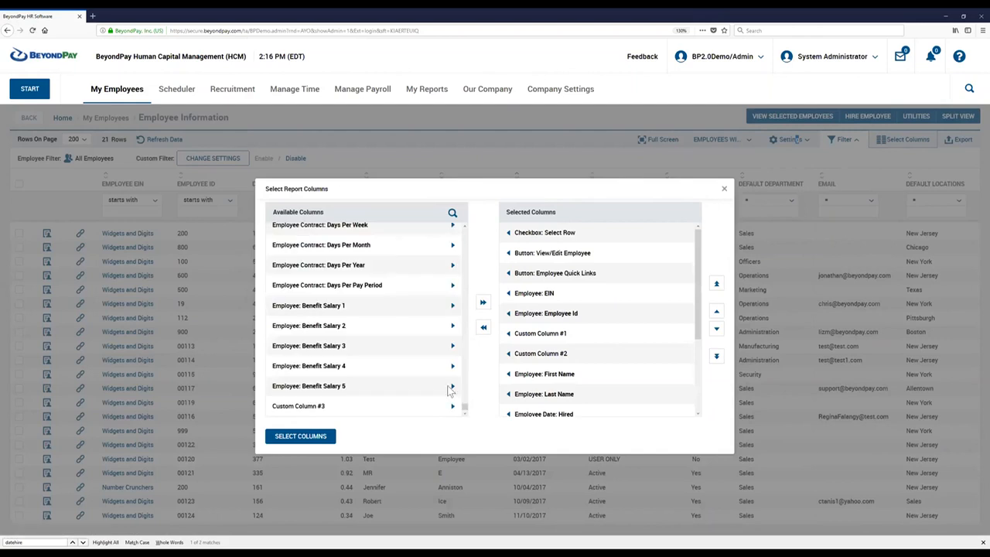
left_click(453, 409)
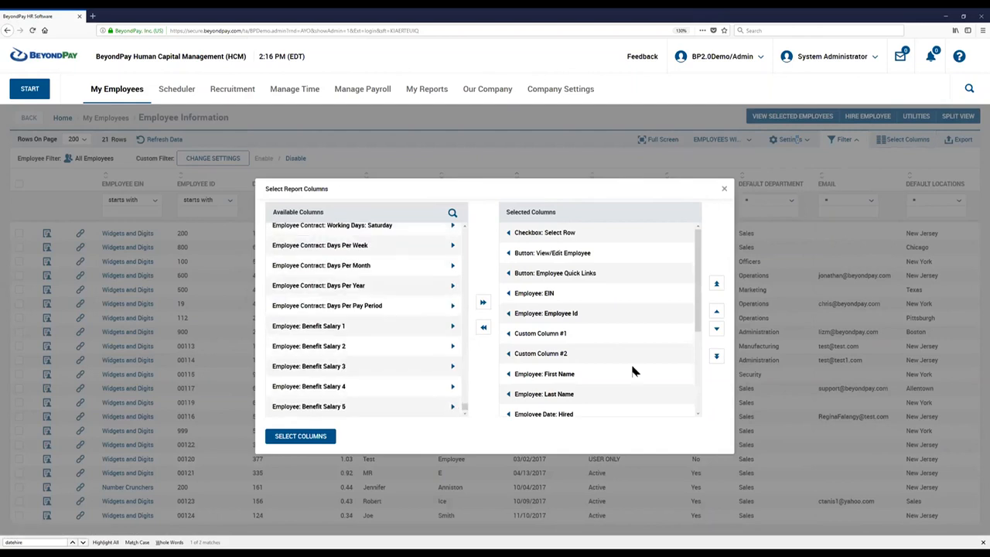
left_click(717, 313)
left_click(717, 314)
left_click(717, 313)
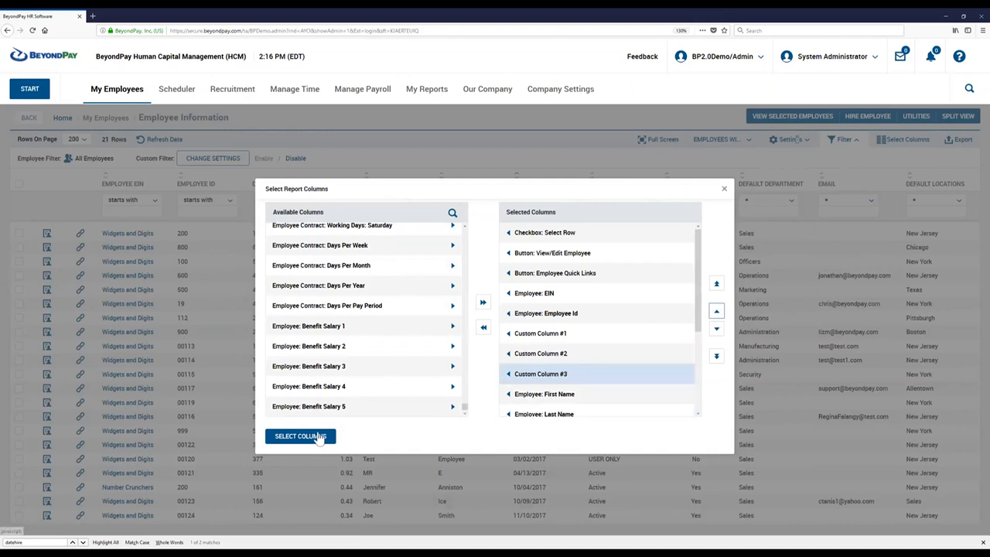
left_click(301, 436)
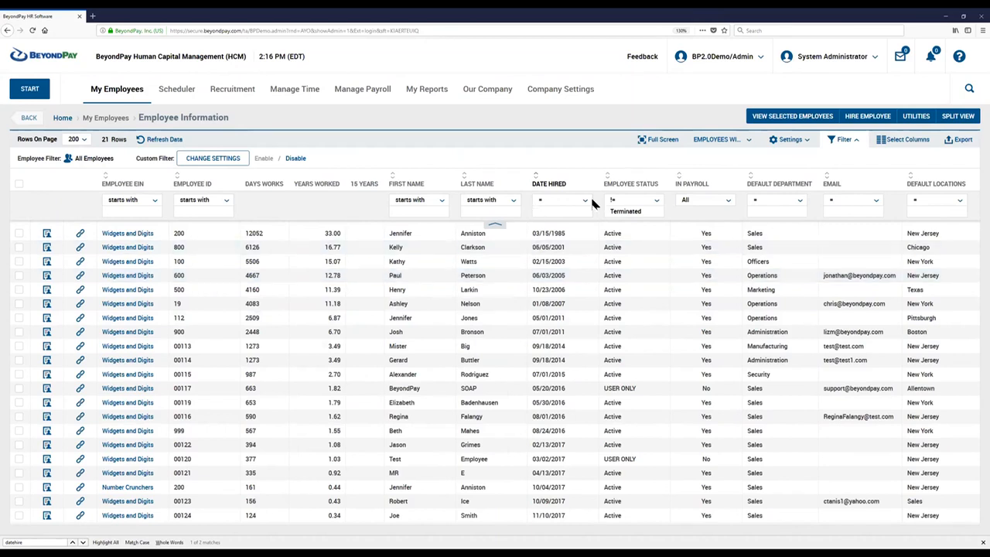
Reopen the custom column settings and enable Custom Column #4.
left_click(905, 146)
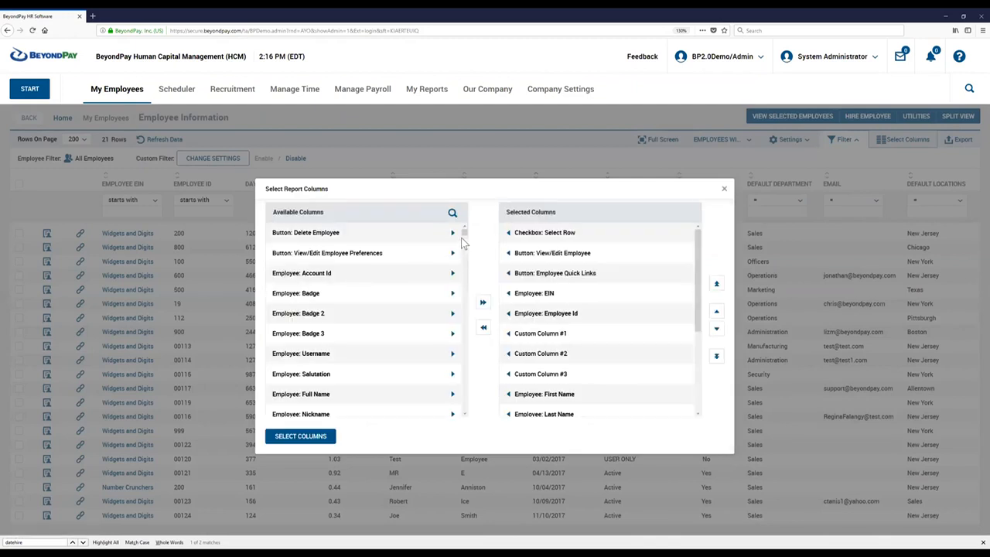
left_click(725, 192)
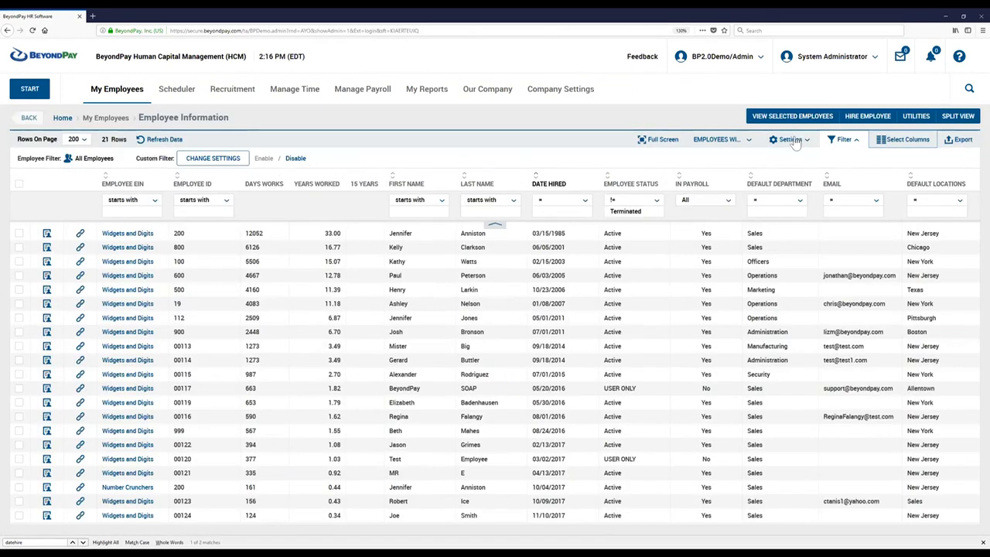
left_click(792, 139)
left_click(797, 201)
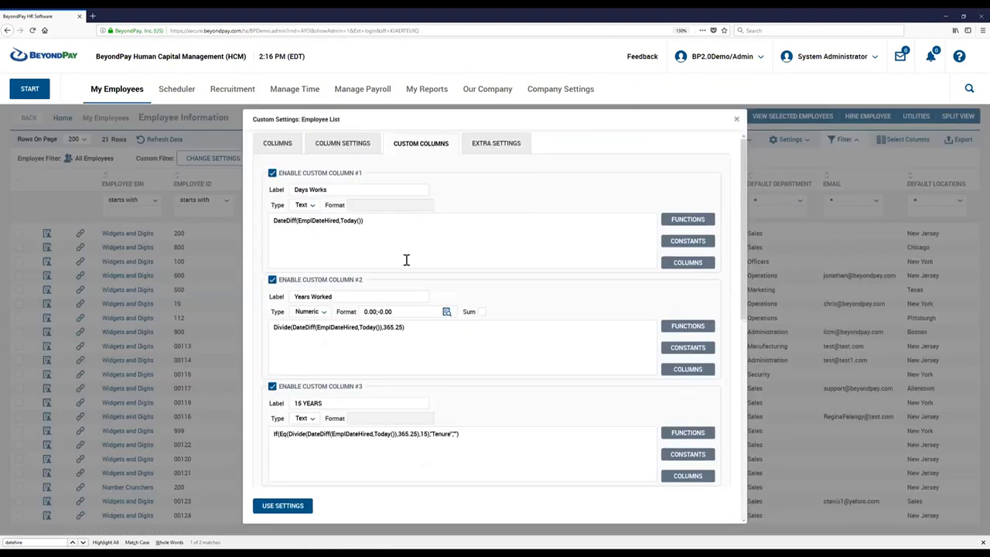
scroll(339, 321, "down", 1)
scroll(337, 323, "down", 3)
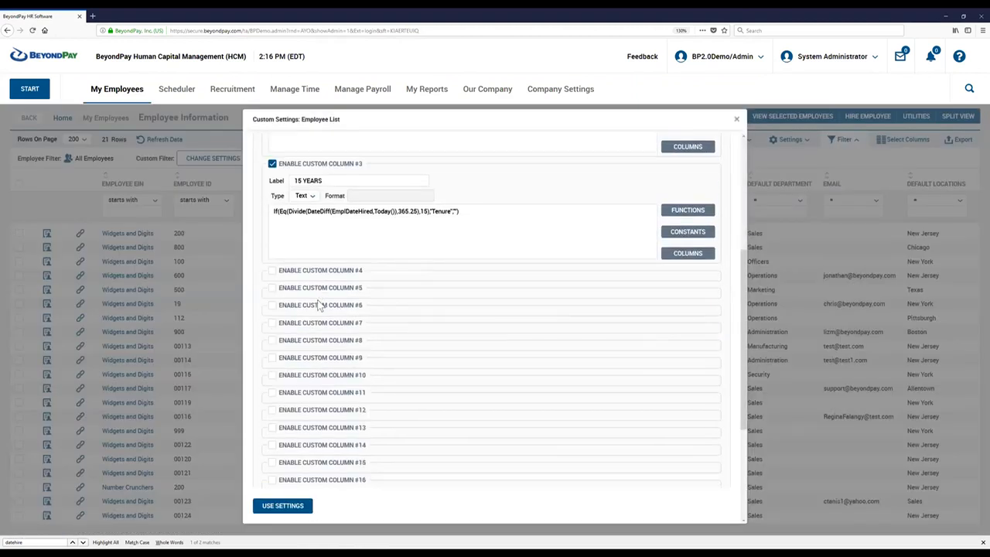
left_click(272, 271)
left_click(333, 321)
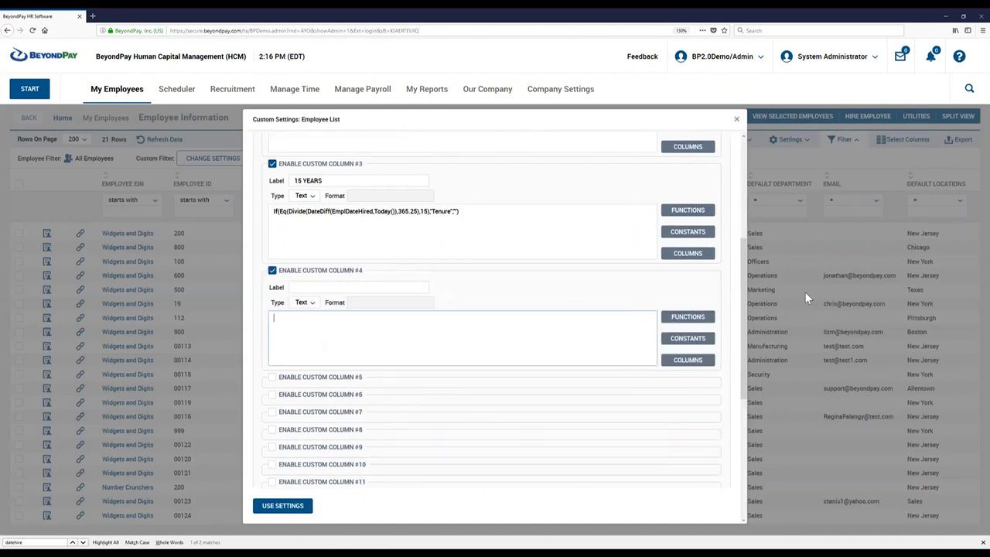
Copy the example Max(50000,60000) from the function list and paste it as the Custom Column #4 formula.
left_click(683, 318)
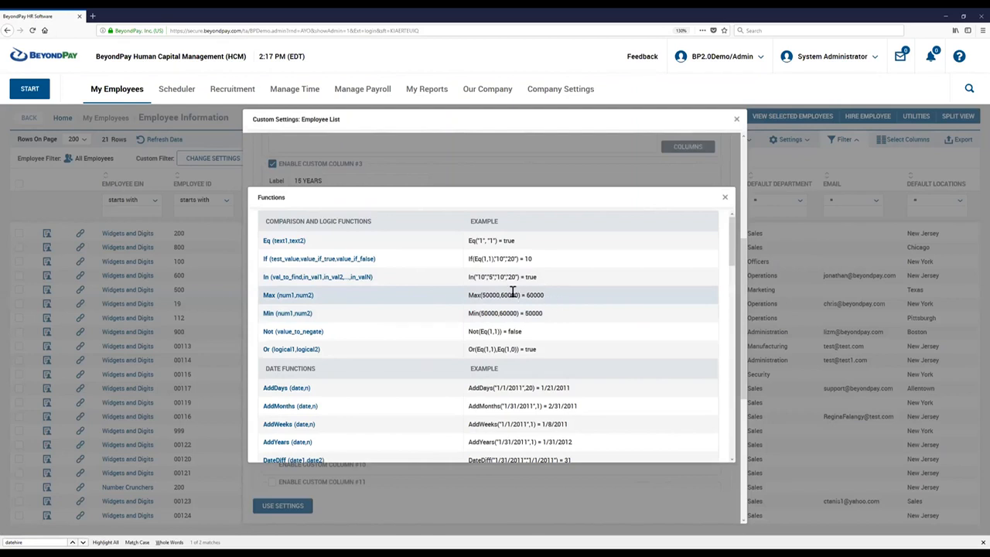
triple_click(467, 299)
left_click(500, 308)
left_click_drag(467, 309, 539, 307)
left_click(538, 308)
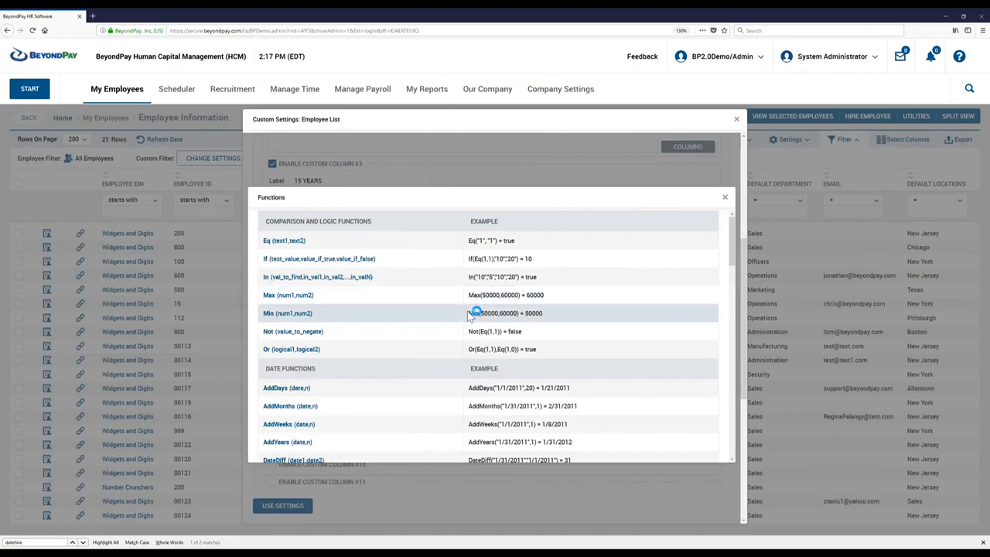
left_click_drag(468, 295, 522, 294)
key("ctrl+c")
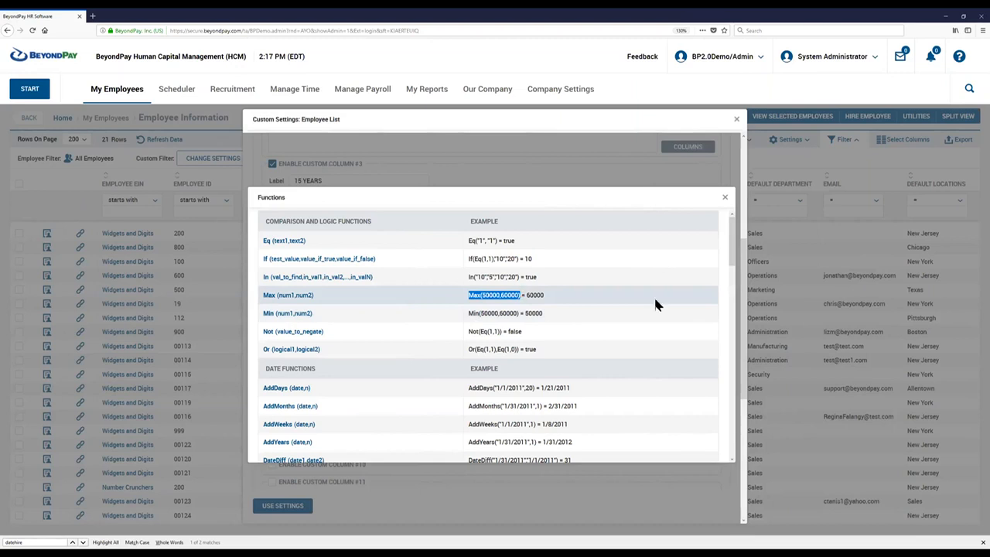
left_click(726, 201)
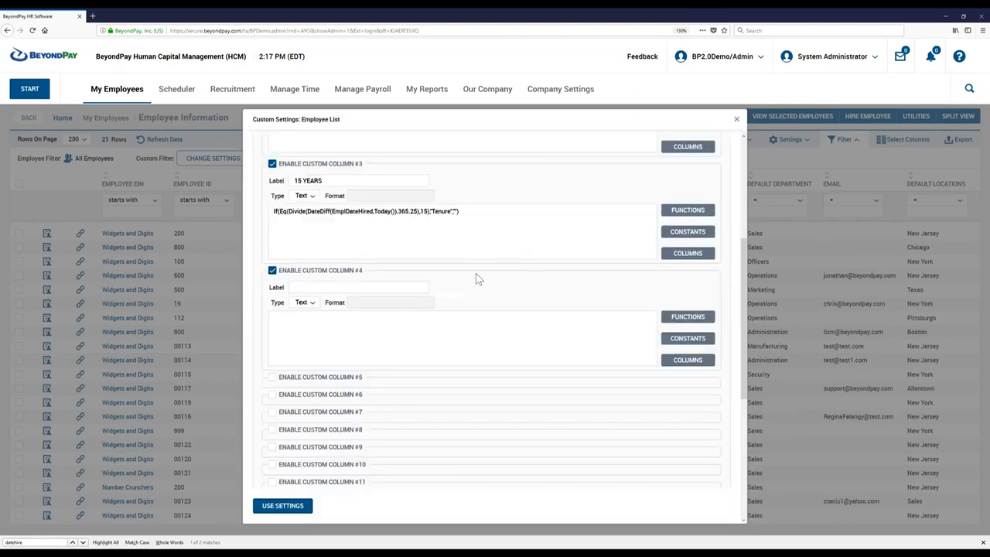
left_click(294, 324)
key("ctrl+v")
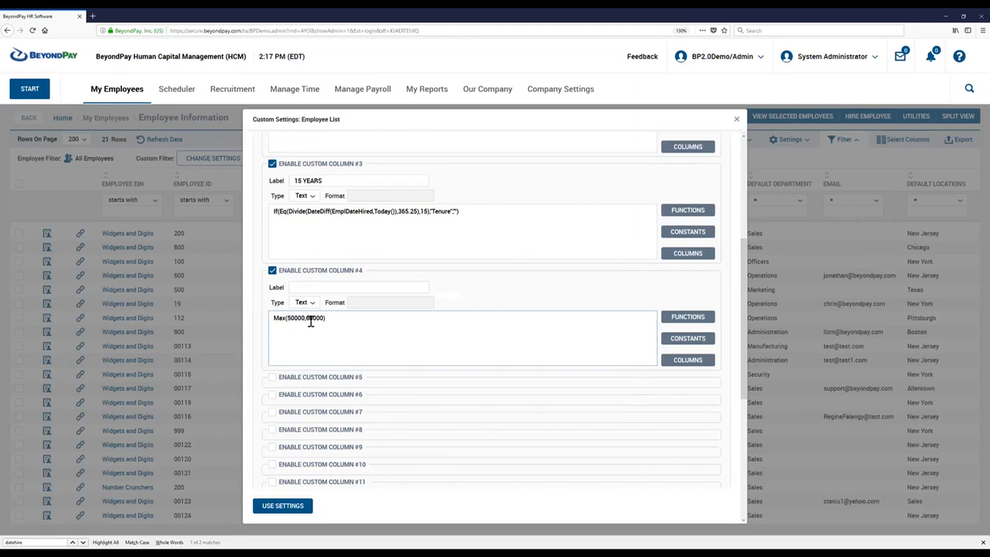
Replace Max's arguments with the Years Worked formula and 15, and label Custom Column #4 "Max 15".
scroll(312, 320, "up", 1)
scroll(312, 320, "up", 1)
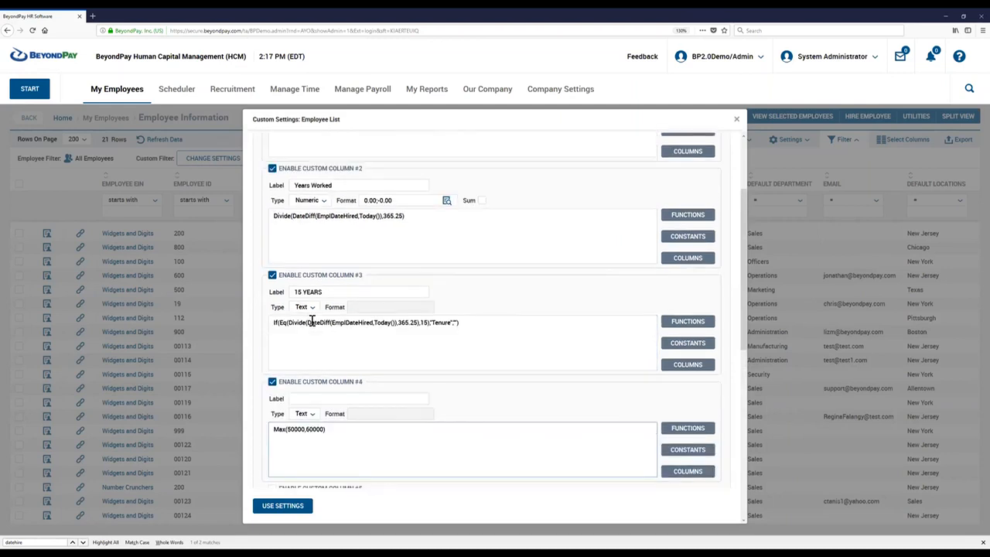
left_click_drag(407, 216, 244, 216)
key("ctrl+c")
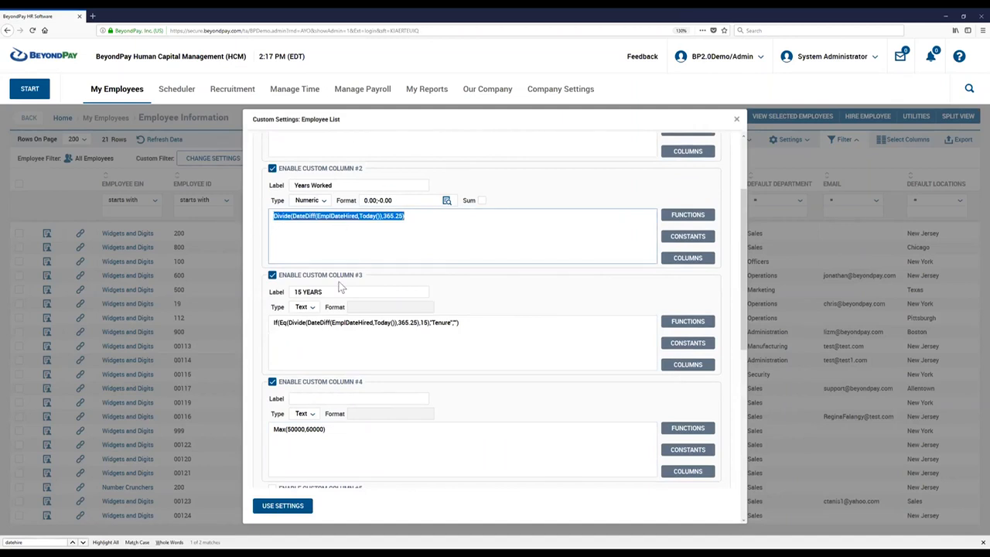
scroll(332, 336, "down", 1)
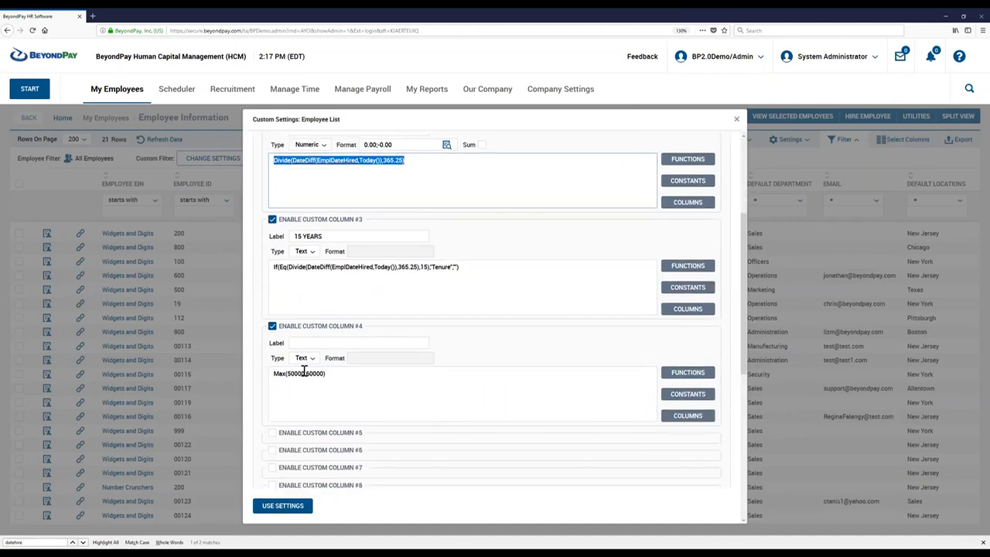
left_click(303, 372)
key("BackSpace")
key("BackSpace")
key("BackSpace")
key("BackSpace")
key("BackSpace")
key("ctrl+v")
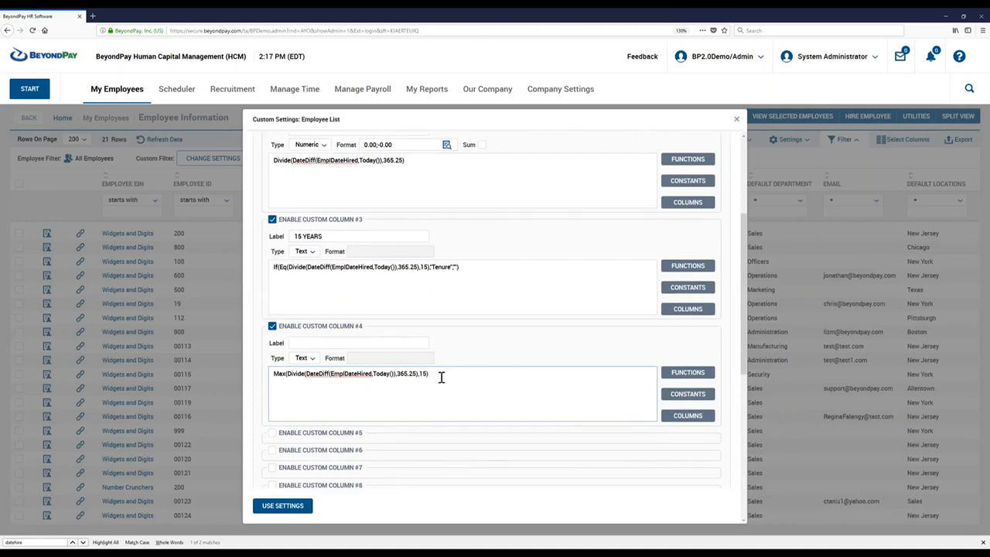
left_click(310, 343)
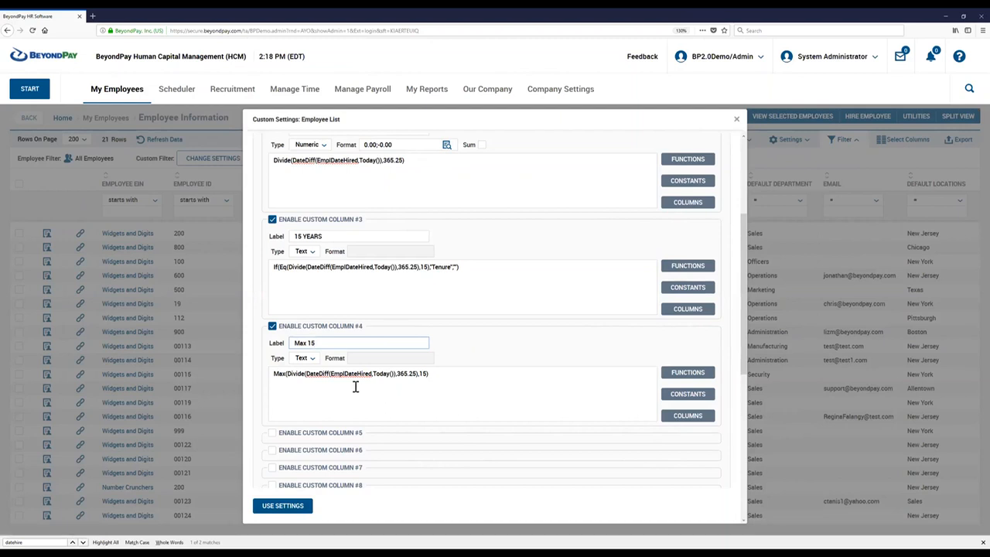
Add Custom Column #4 to the report's selected columns and move it up directly below Custom Column #3.
scroll(355, 386, "up", 5)
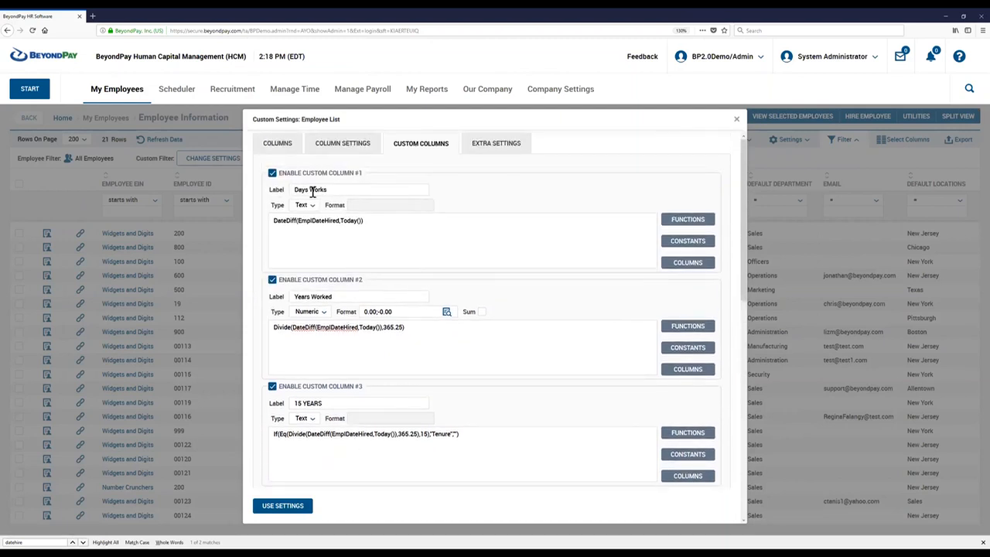
left_click(275, 147)
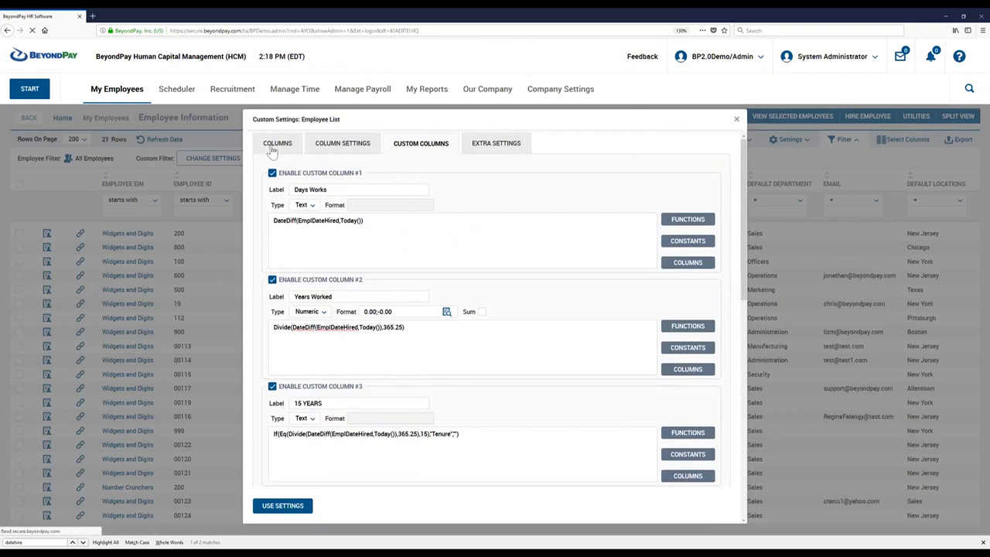
scroll(343, 342, "down", 5)
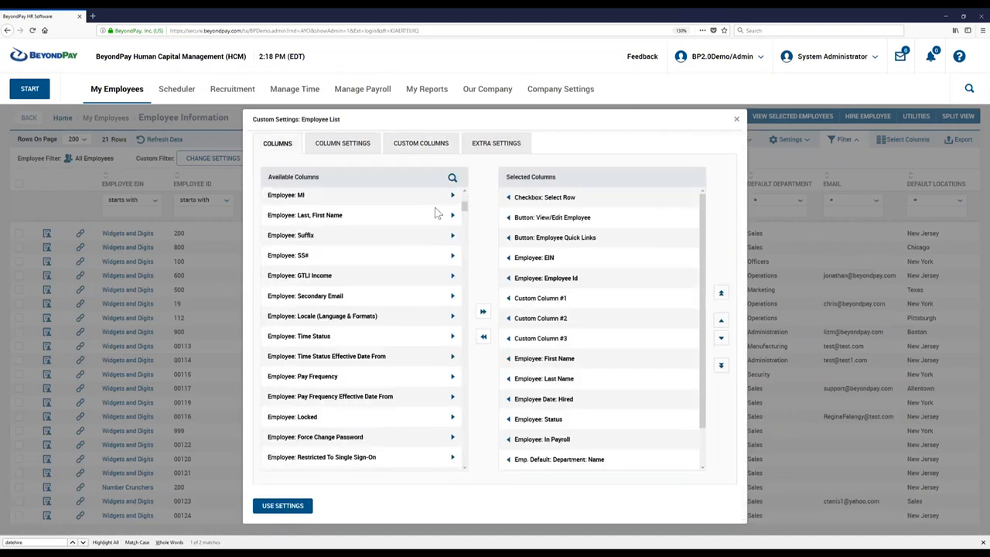
left_click_drag(467, 258, 467, 474)
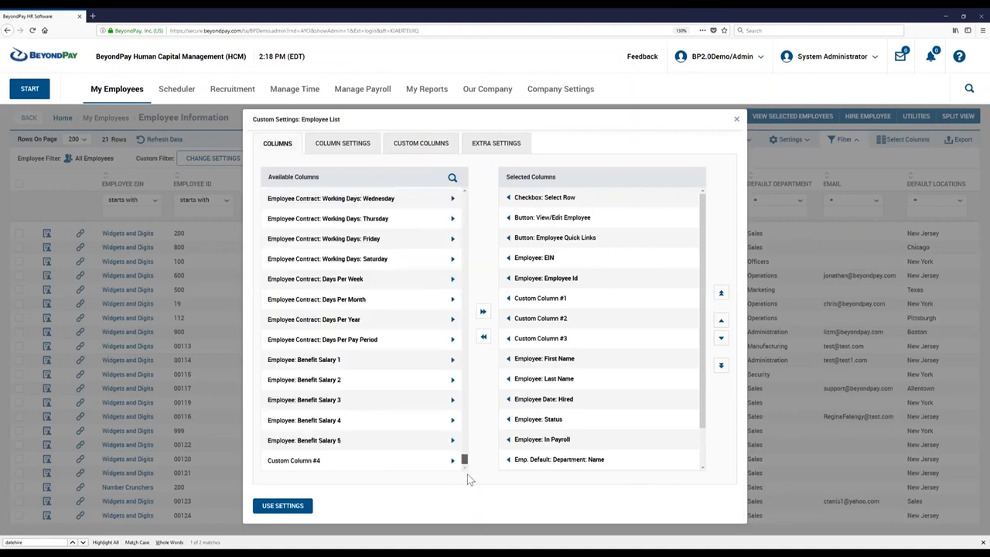
left_click(454, 462)
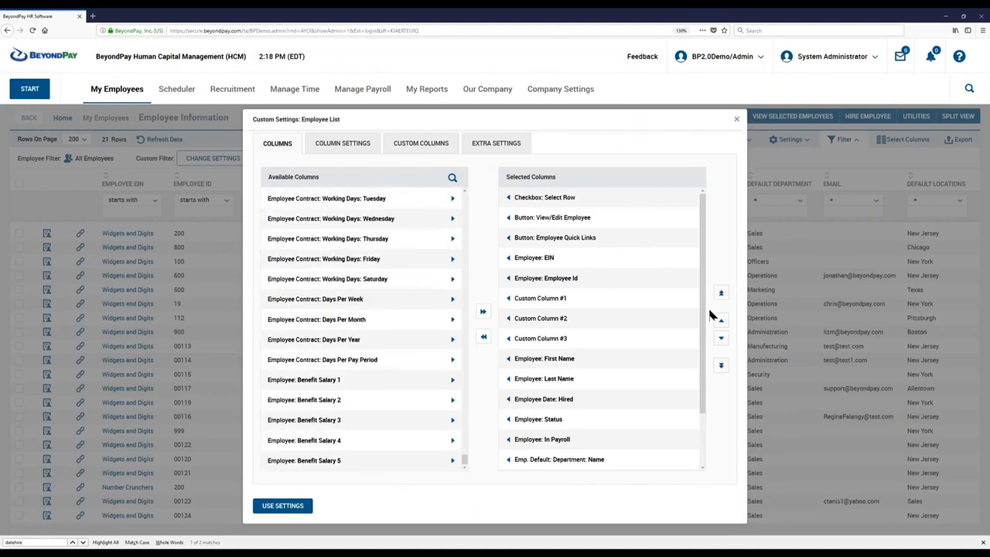
left_click(720, 322)
left_click(720, 323)
left_click(720, 322)
left_click(720, 322)
left_click(720, 322)
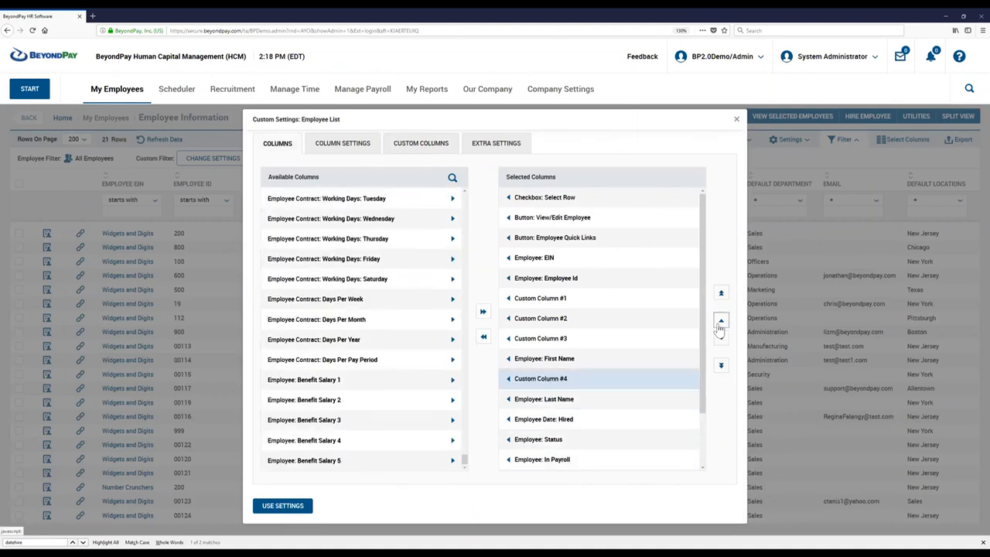
left_click(720, 322)
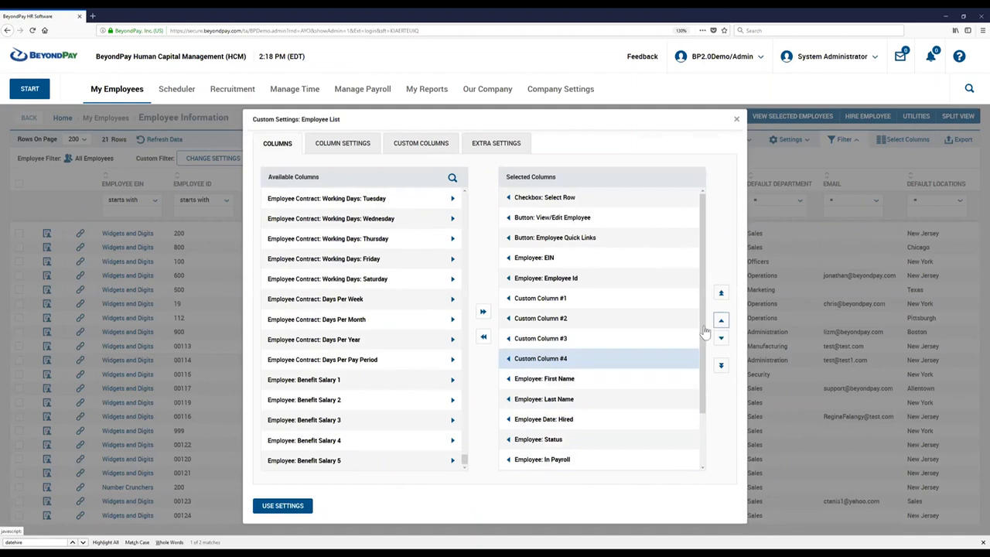
Remove Custom Column #3 from the selected columns, apply the settings and check the Max 15 values in the report.
left_click(508, 338)
left_click(286, 507)
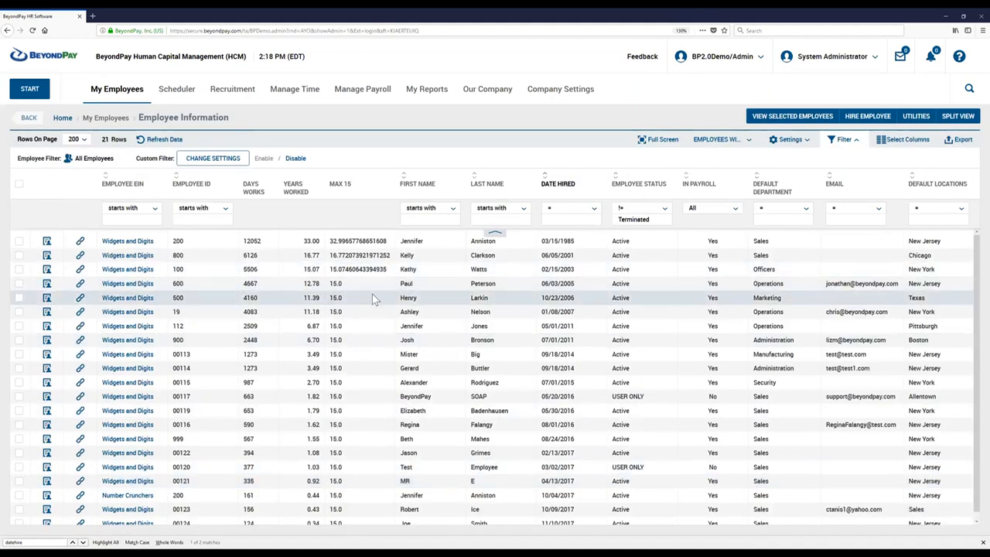
left_click_drag(330, 240, 337, 264)
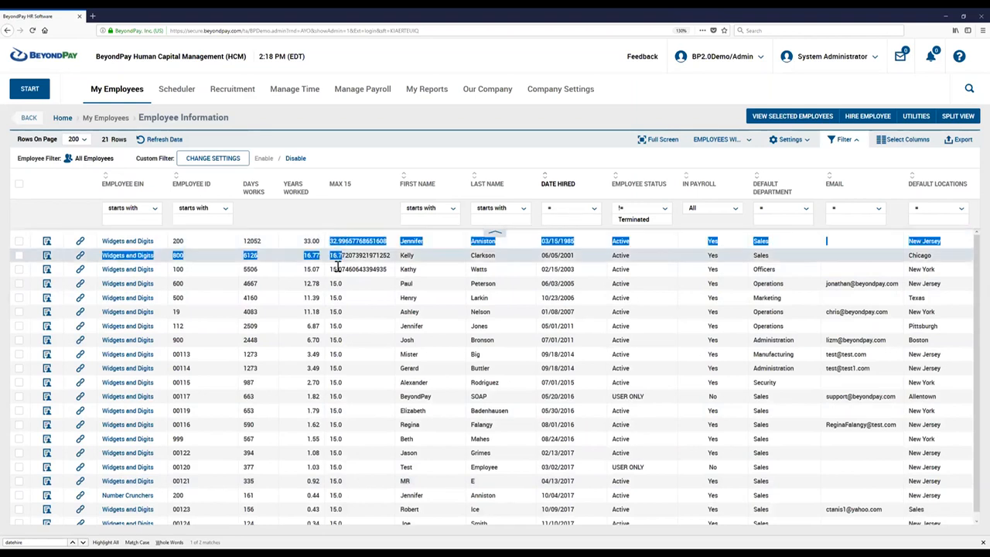
double_click(335, 283)
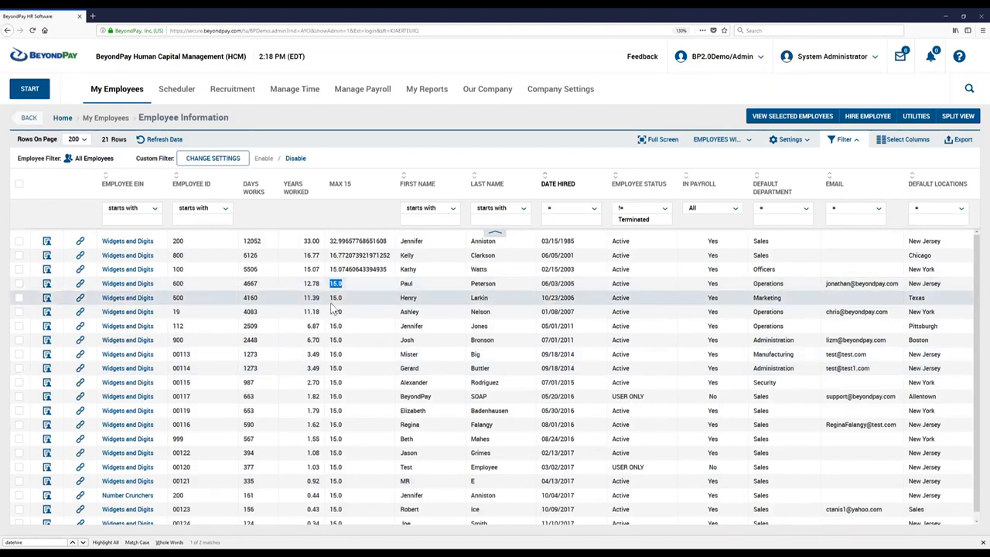
Check the first employee's Max 15 value, then enable Custom Column #5 in the report's custom settings.
left_click_drag(330, 240, 366, 240)
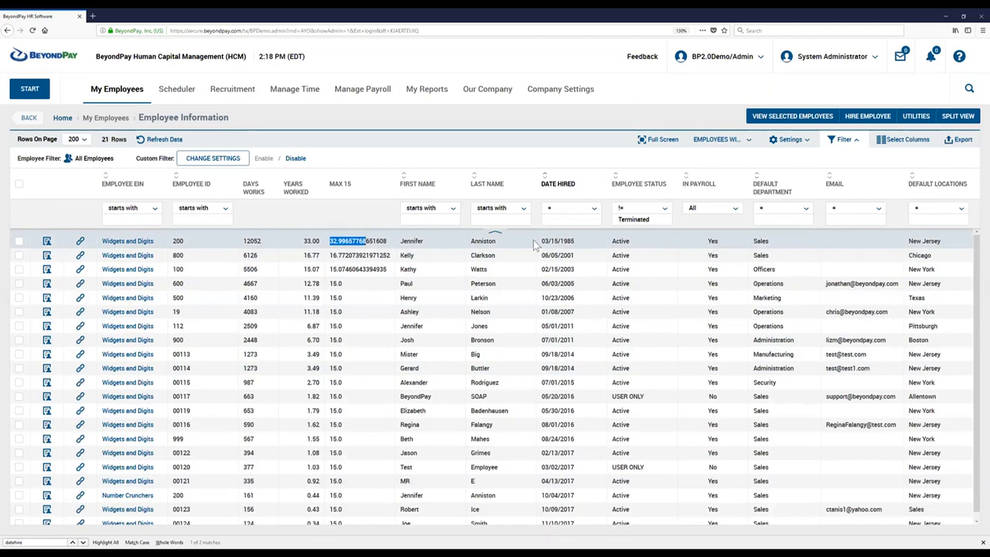
left_click(510, 255)
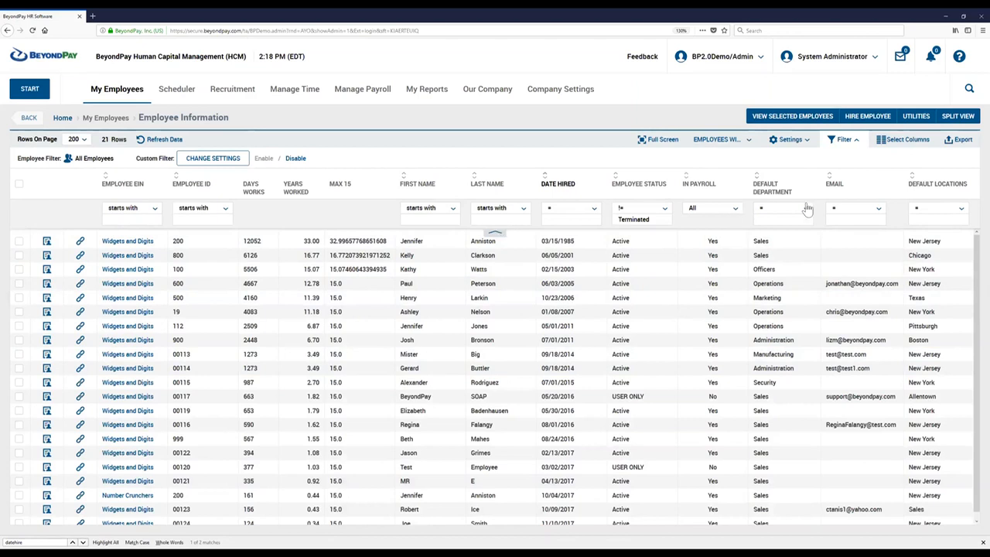
left_click(789, 140)
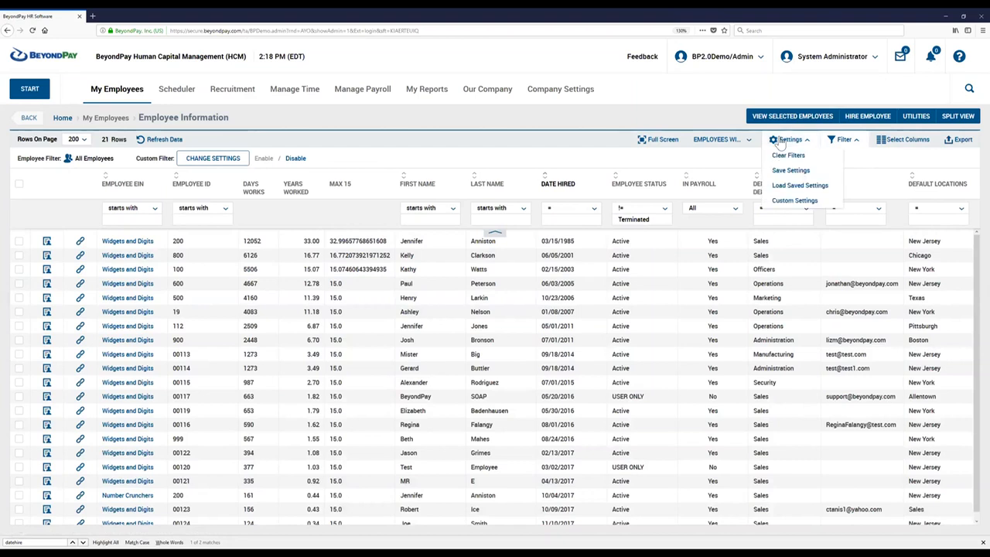
left_click(797, 201)
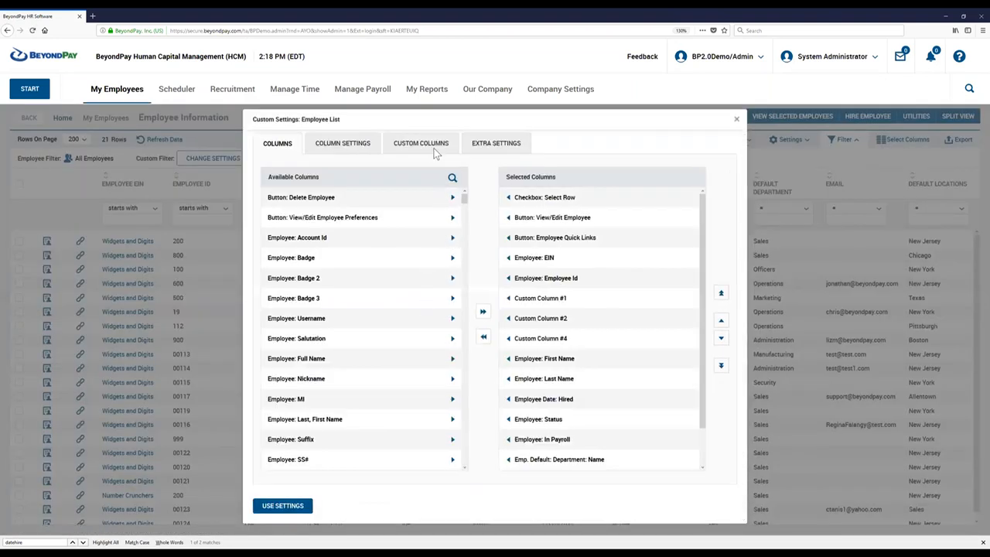
left_click(433, 149)
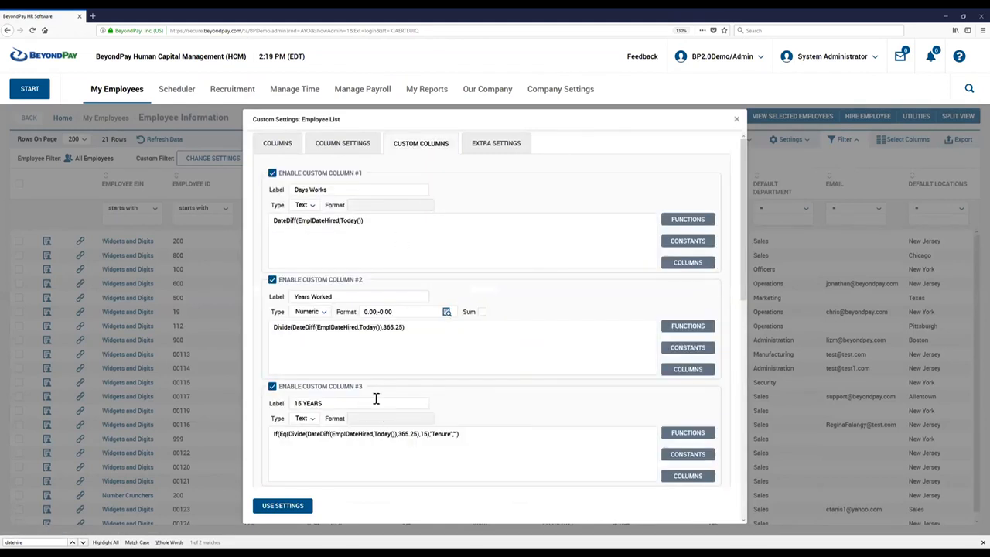
scroll(379, 394, "down", 4)
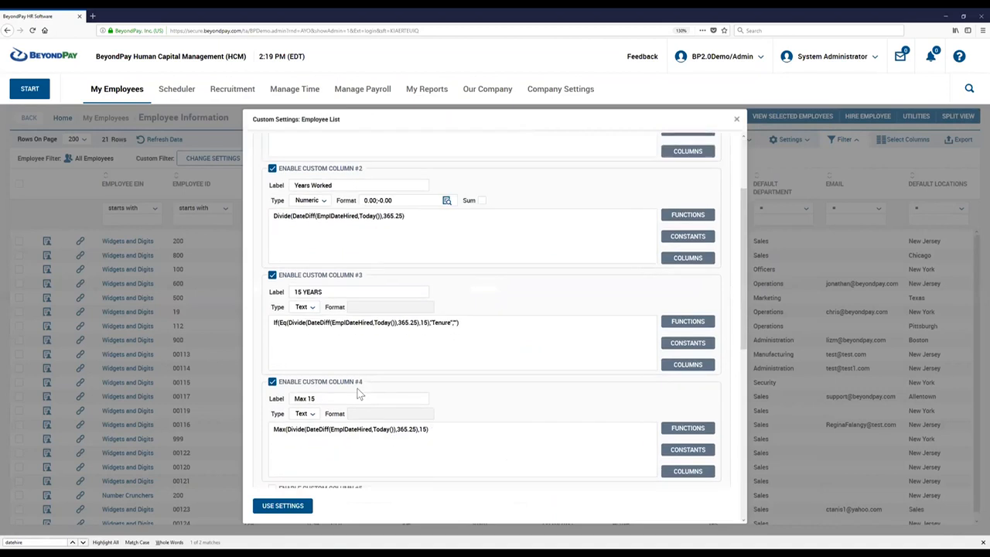
scroll(358, 394, "up", 3)
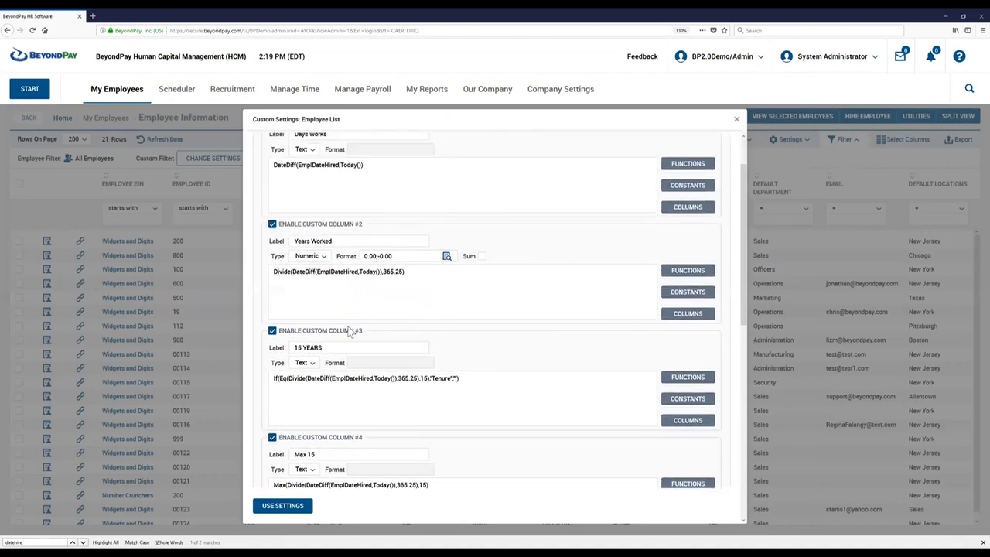
scroll(350, 326, "down", 4)
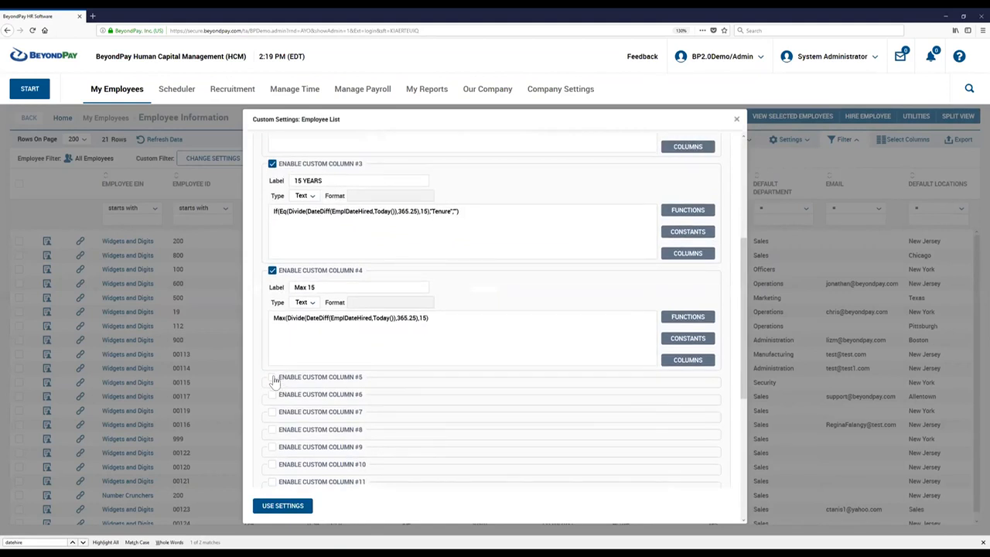
left_click(272, 377)
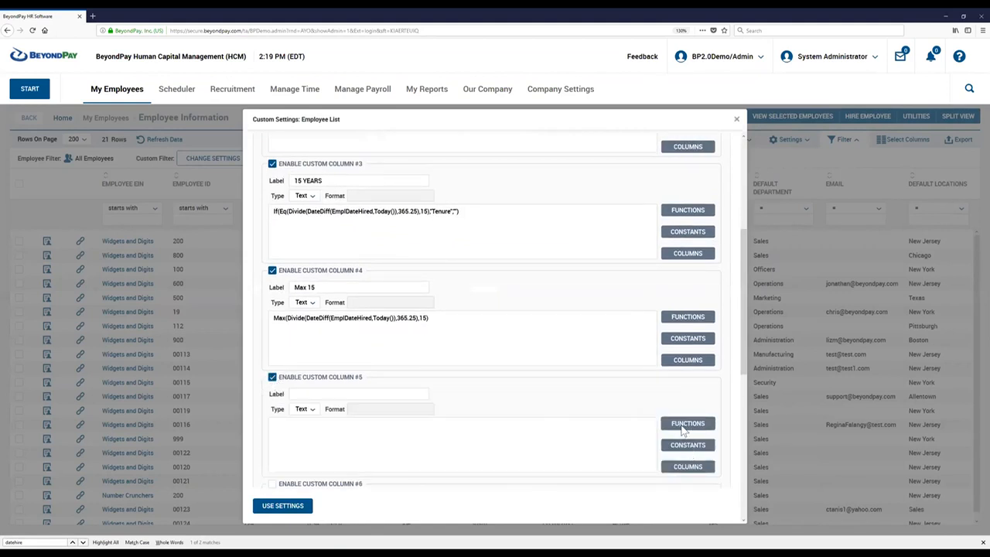
Copy the example If(Eq(1,1),"10","20") from the function list and paste it as the Custom Column #5 formula.
left_click(683, 426)
left_click_drag(468, 258, 517, 259)
key("ctrl+c")
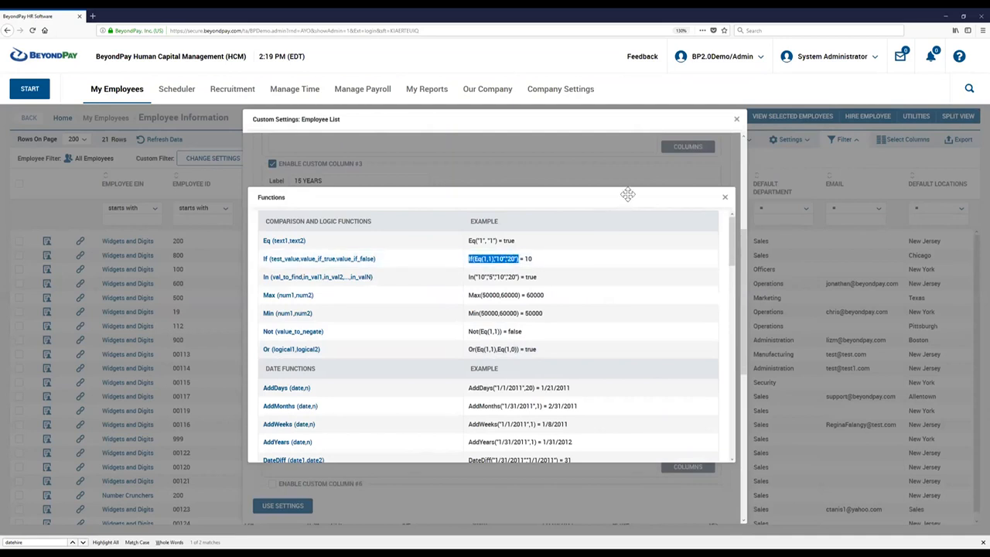
left_click(724, 199)
left_click(351, 431)
key("ctrl+v")
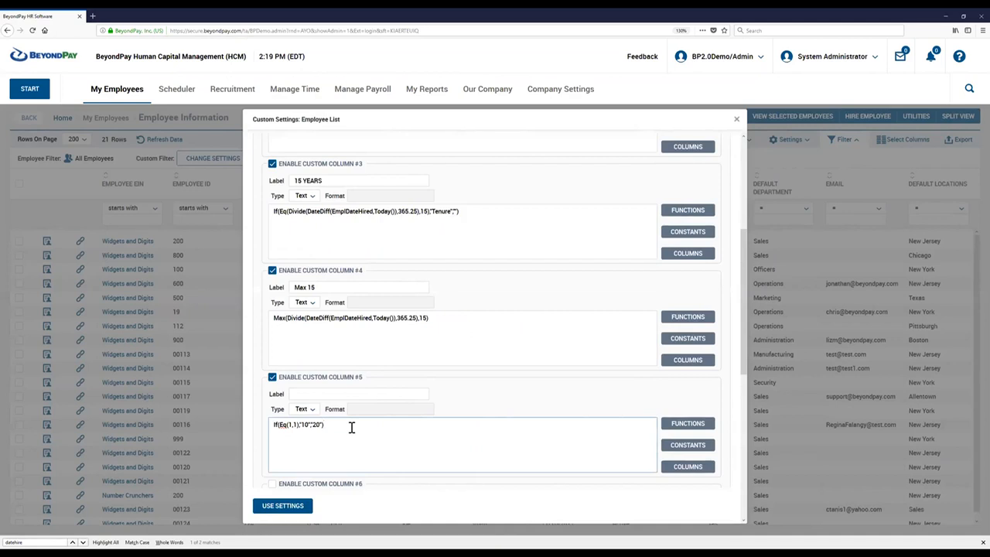
Replace the Eq arguments in Custom Column #5 with the Max formula from Custom Column #4 and the value 15.
left_click(287, 424)
key("BackSpace")
left_click(270, 321)
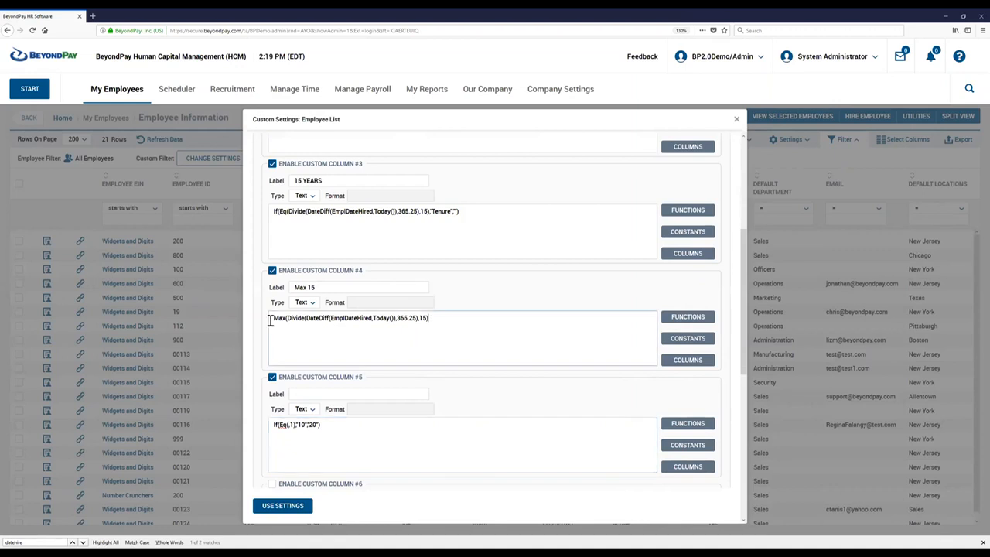
triple_click(270, 320)
key("ctrl+c")
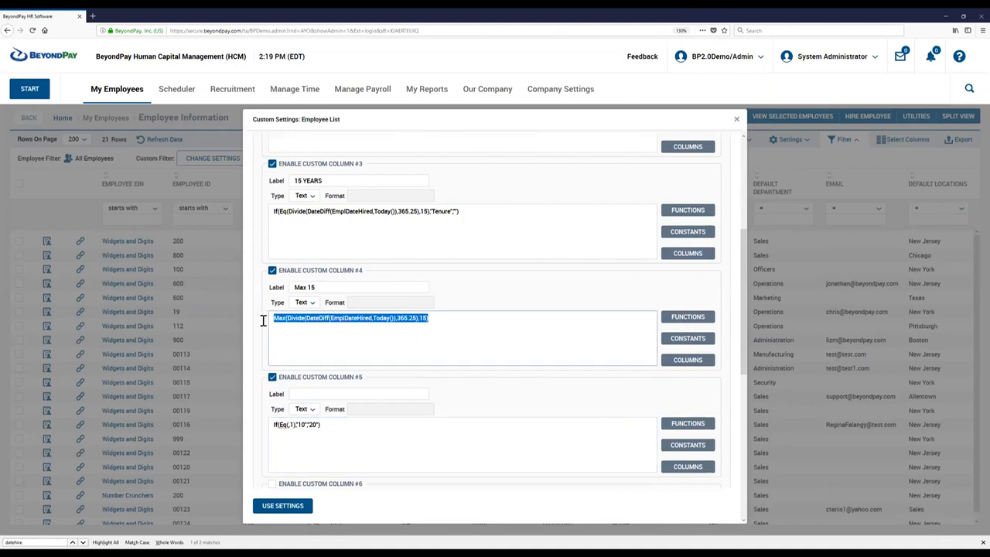
left_click(285, 424)
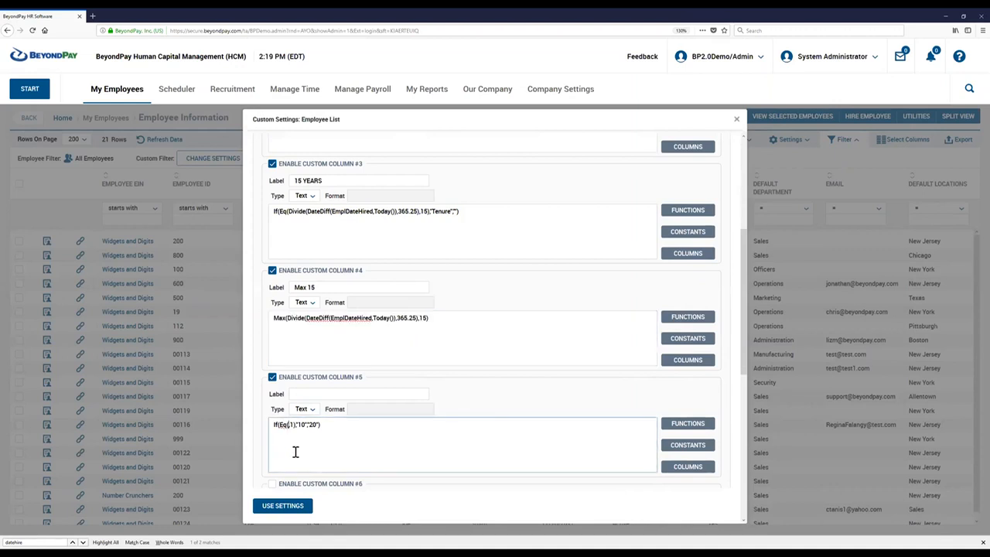
key("ctrl+v")
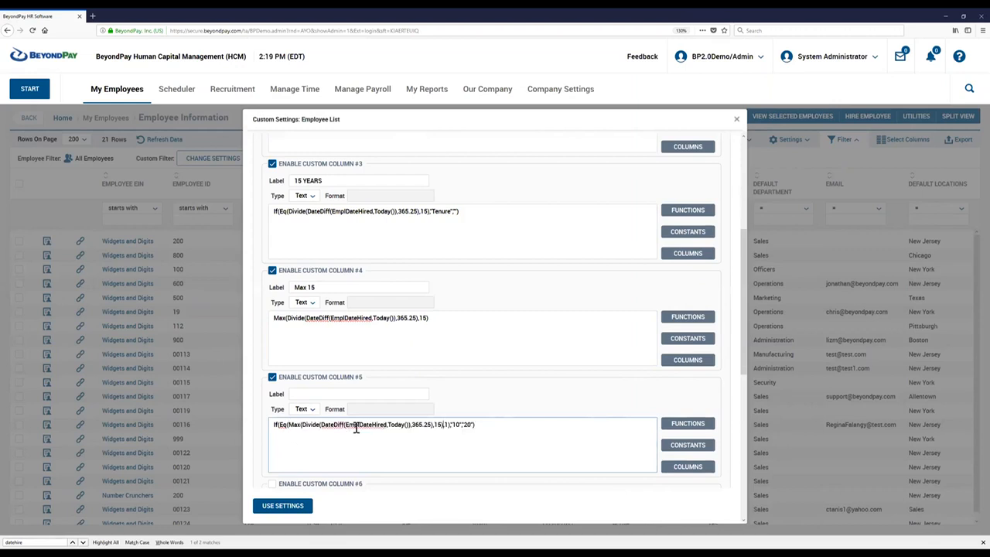
type("5")
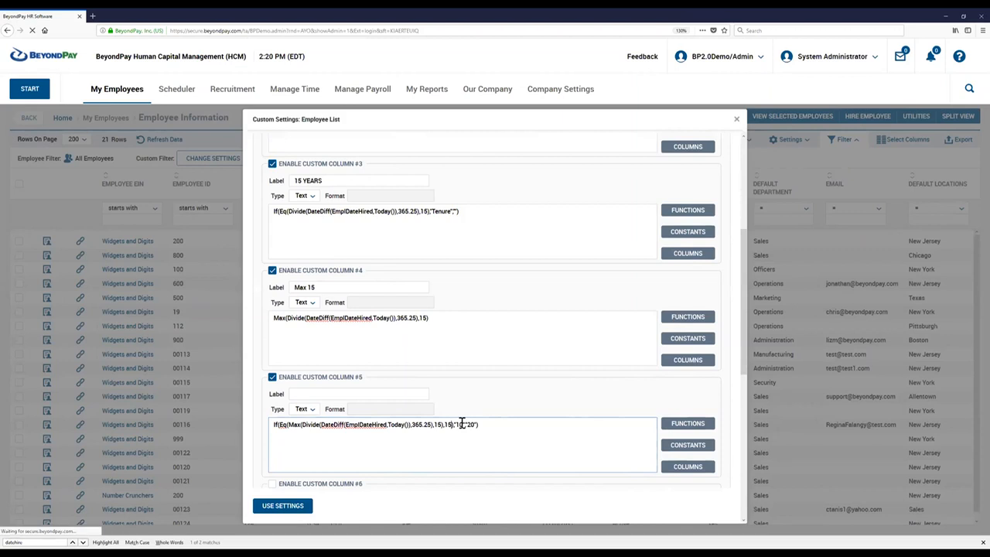
Set the If results in Custom Column #5 to "Tenure" when true and an empty string when false, and label the column "Tenure".
key("BackSpace")
key("BackSpace")
type("Tenure")
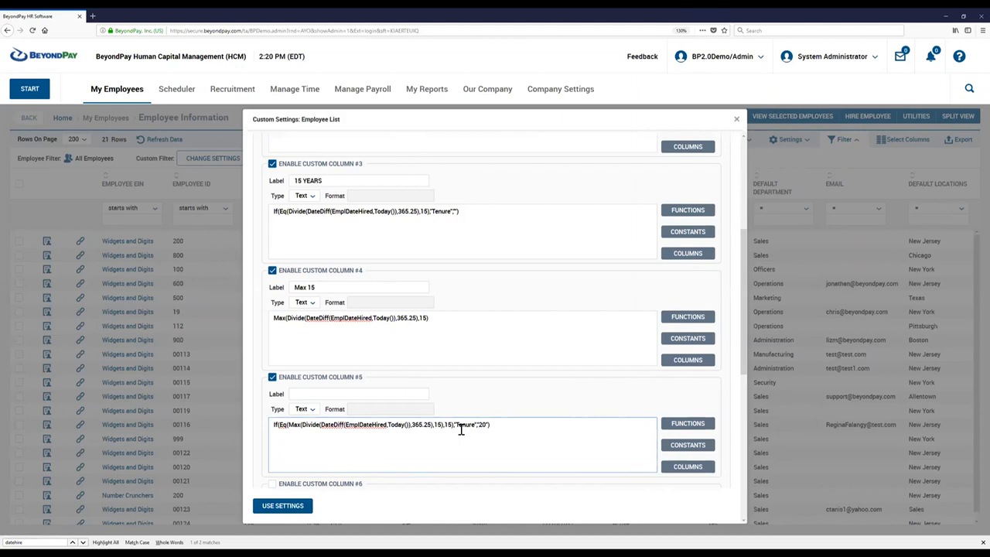
key("BackSpace")
left_click(305, 392)
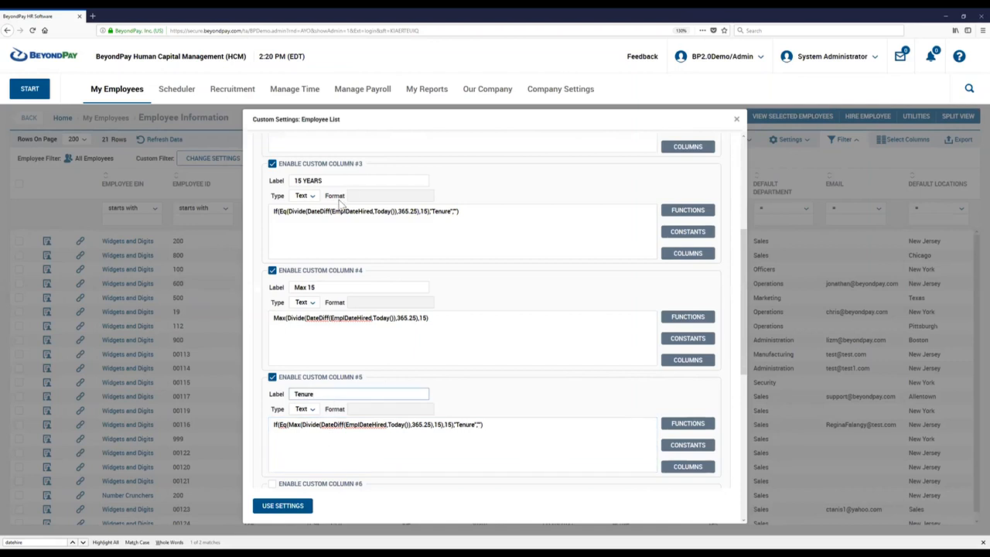
Add Custom Column #5 to the selected columns directly below Custom Column #4 and apply the settings to the report.
scroll(341, 193, "up", 5)
left_click(280, 146)
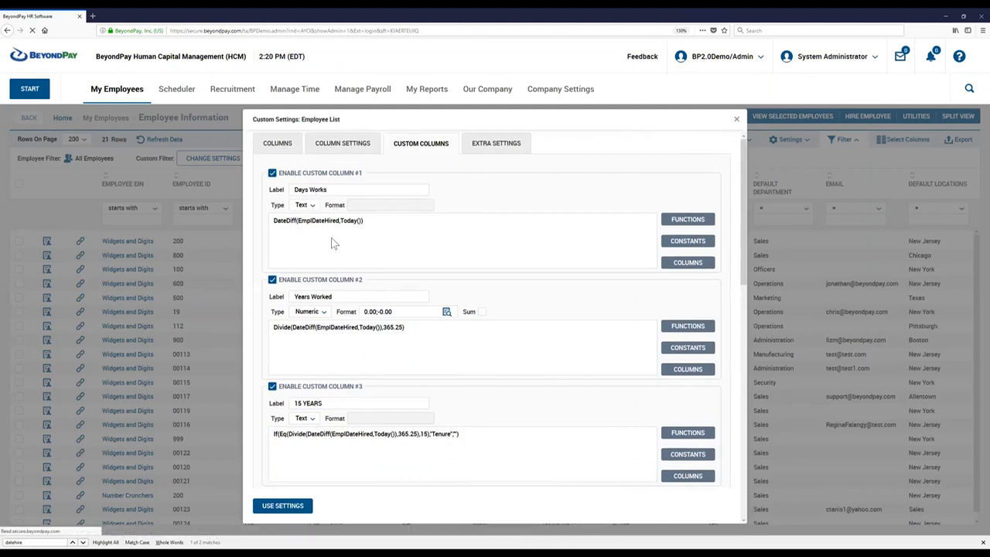
left_click_drag(474, 383, 451, 462)
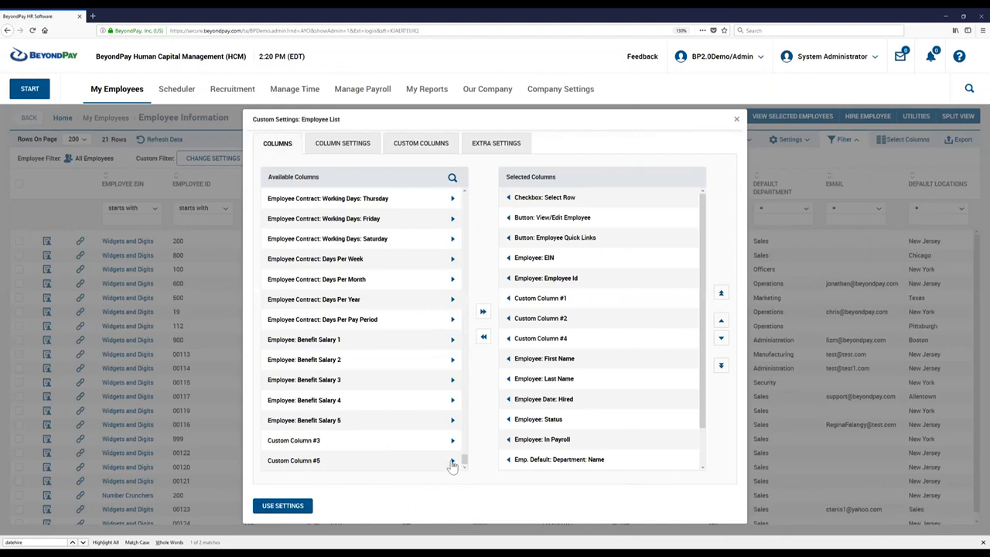
left_click(453, 462)
left_click(720, 321)
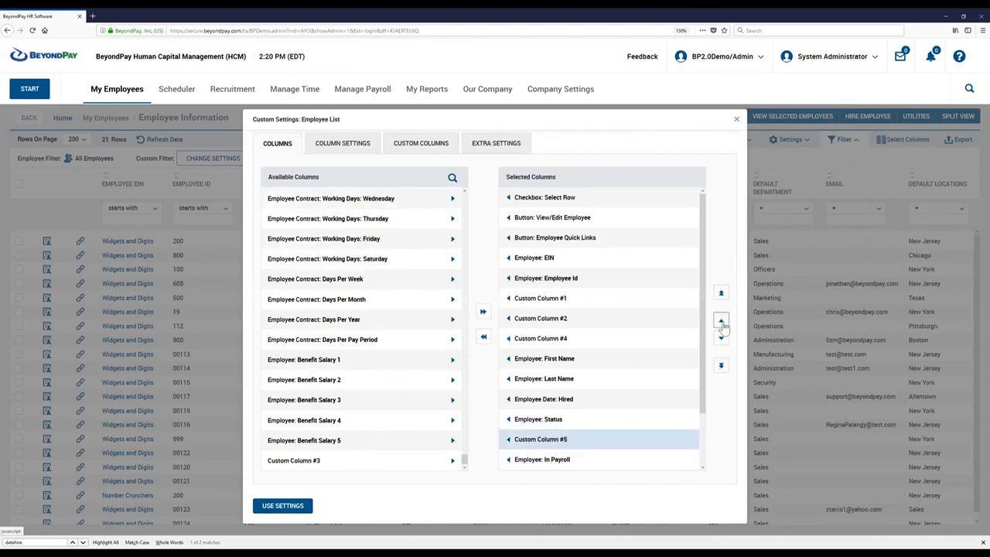
left_click(721, 322)
left_click(722, 322)
left_click(722, 321)
left_click(722, 324)
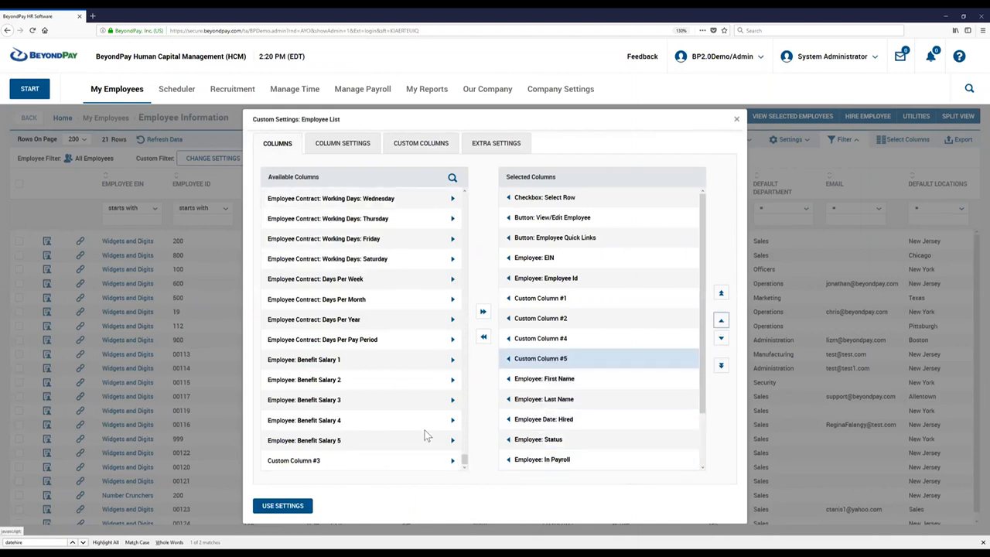
left_click(298, 506)
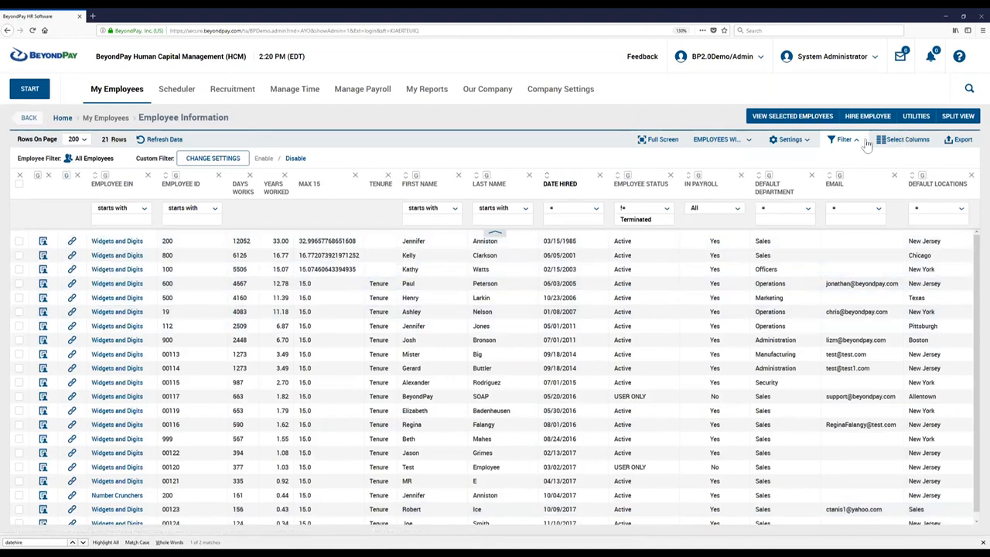
Swap the If results in the Custom Column #5 formula so true gives an empty string and false gives "Tenure", and apply the settings.
left_click(790, 139)
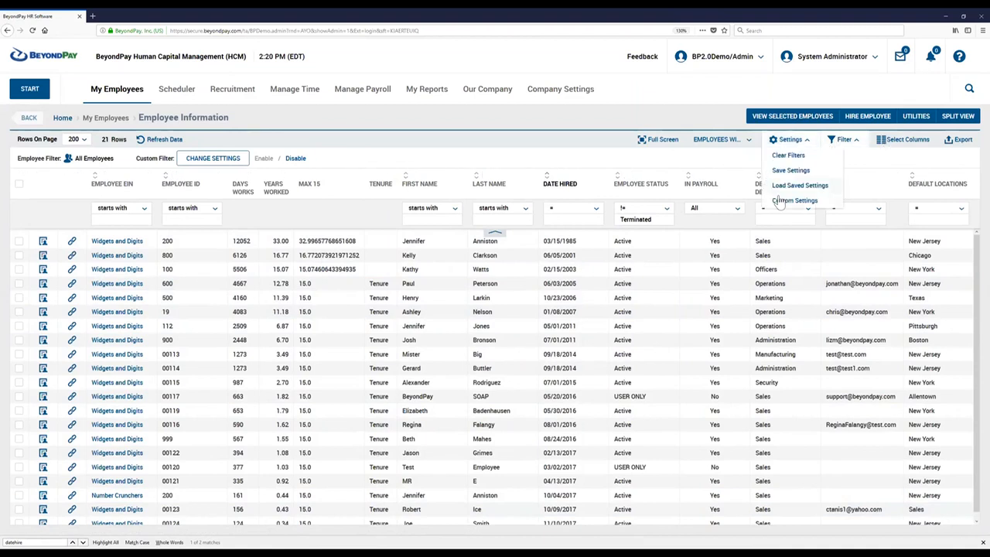
left_click(789, 199)
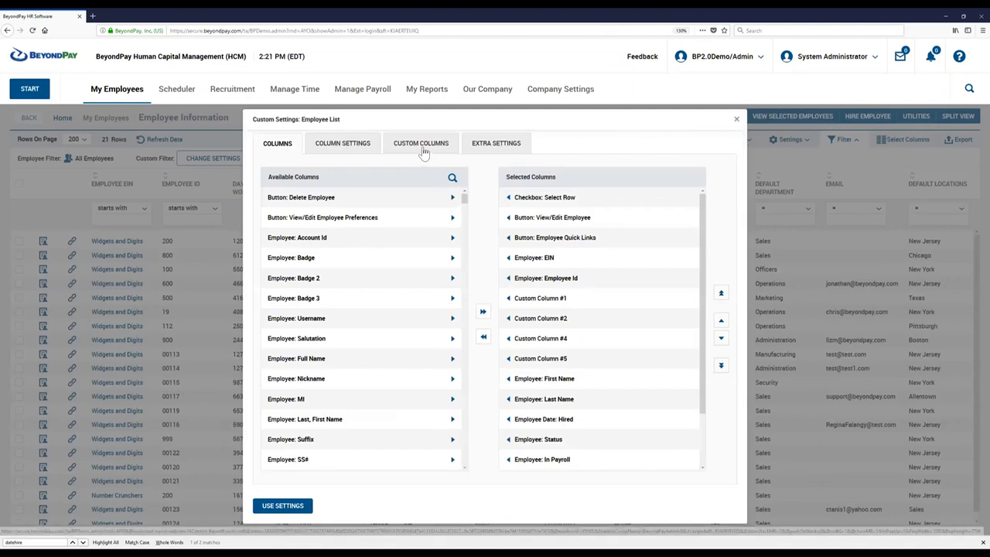
left_click(423, 149)
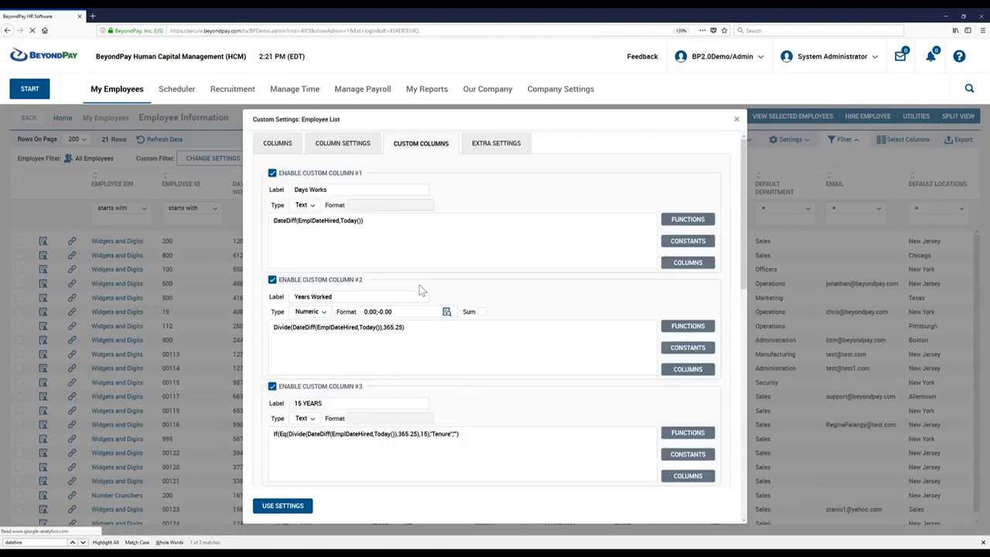
scroll(416, 302, "down", 1)
scroll(415, 306, "down", 5)
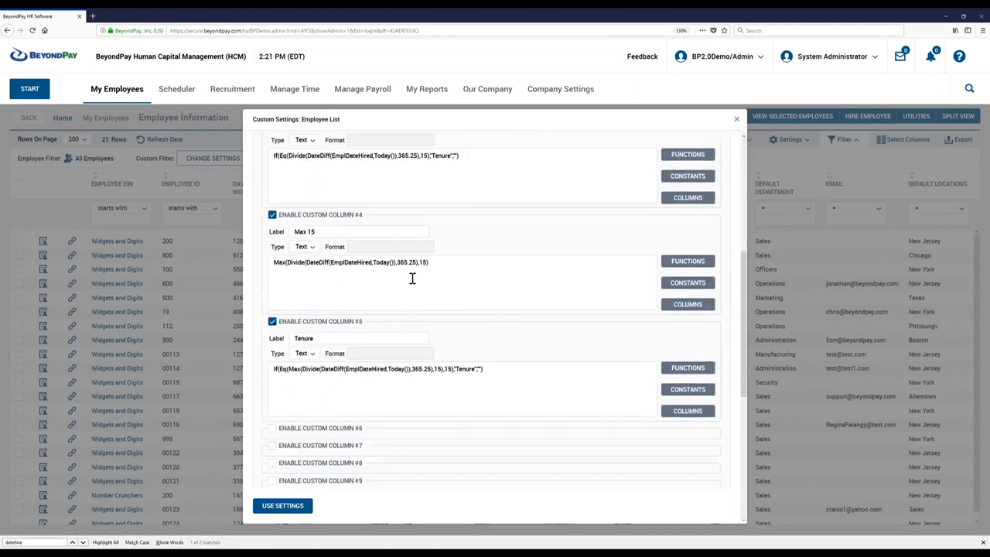
left_click(479, 369)
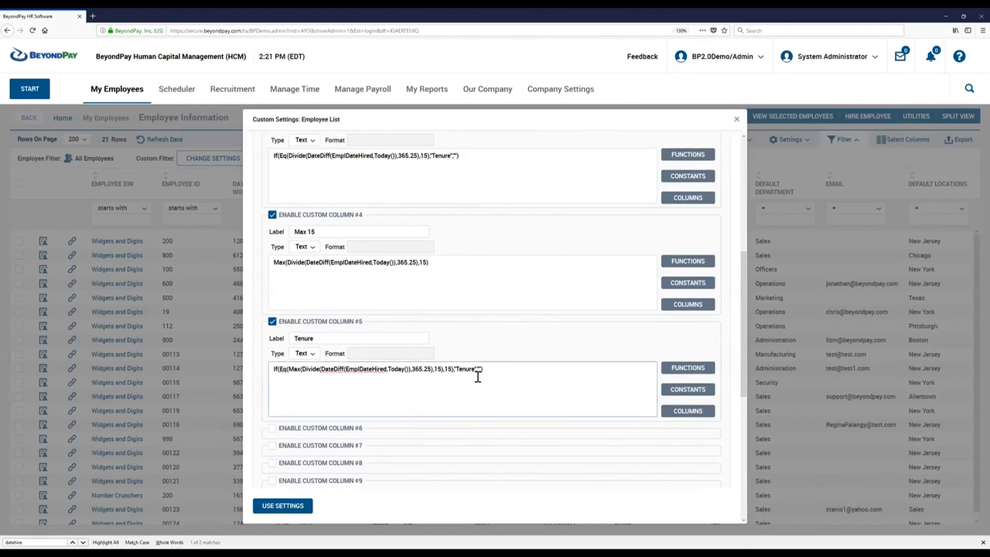
key("BackSpace")
key("BackSpace")
key("BackSpace")
key("BackSpace")
key("BackSpace")
key("BackSpace")
type("1enure")
left_click(292, 513)
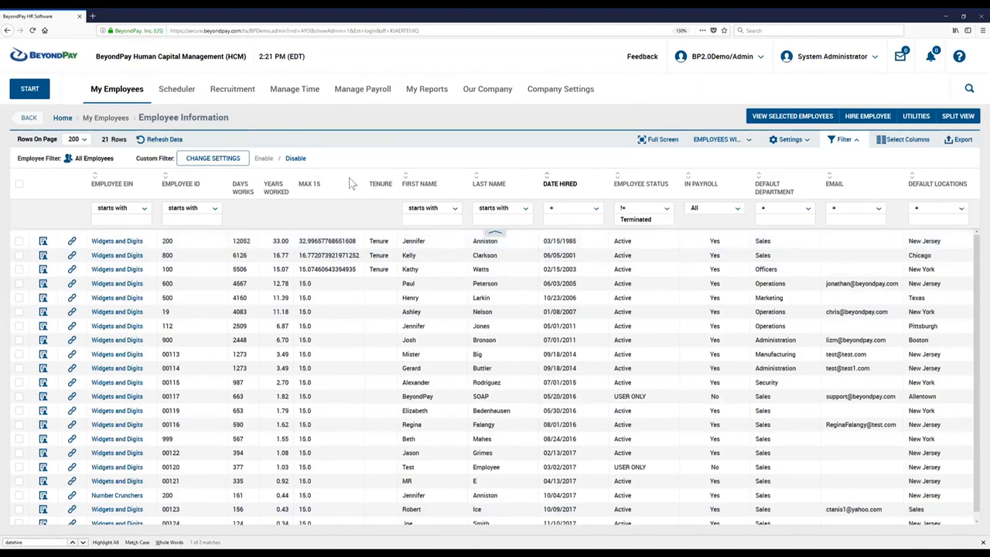
Remove the Max 15 and Days Works columns from the Employee Information report.
mouse_move(352, 179)
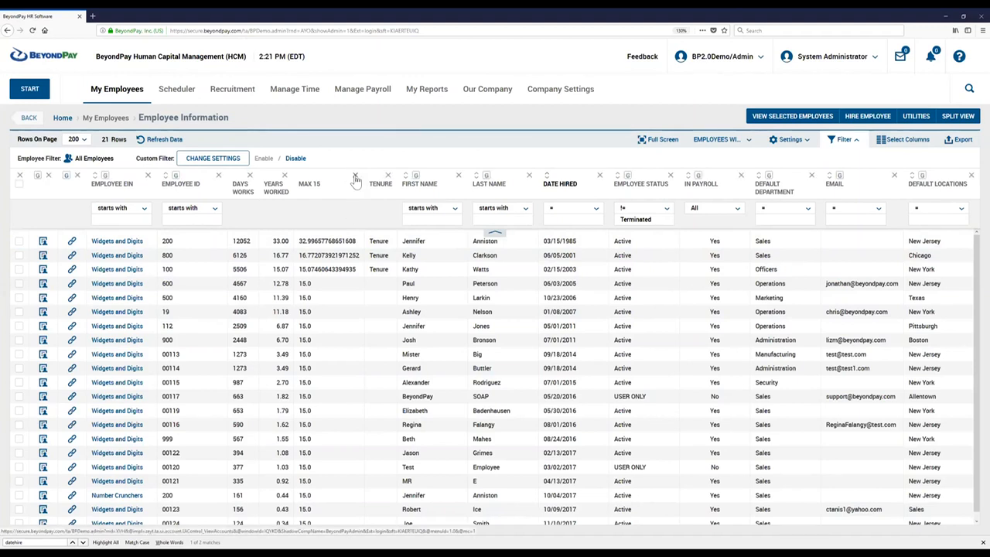
left_click(355, 176)
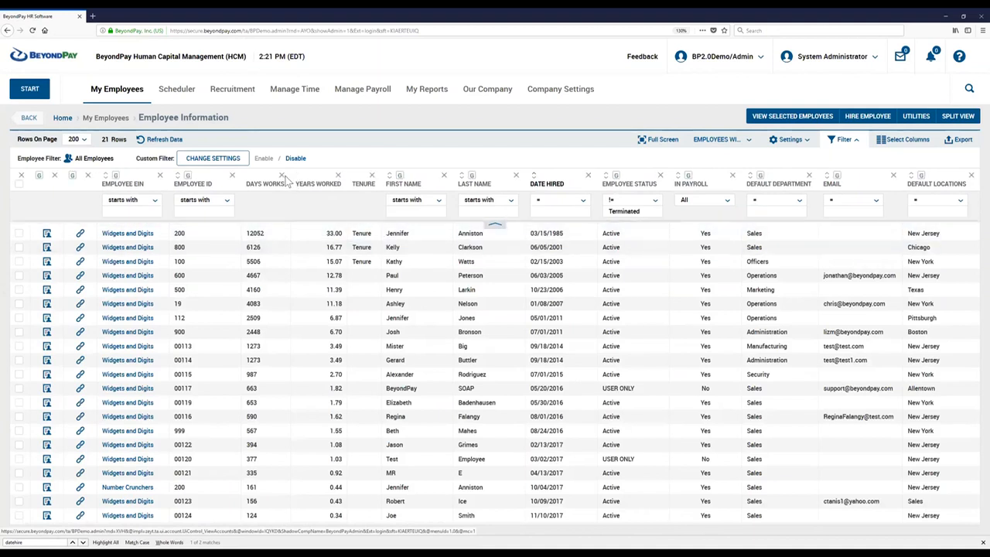
left_click(283, 176)
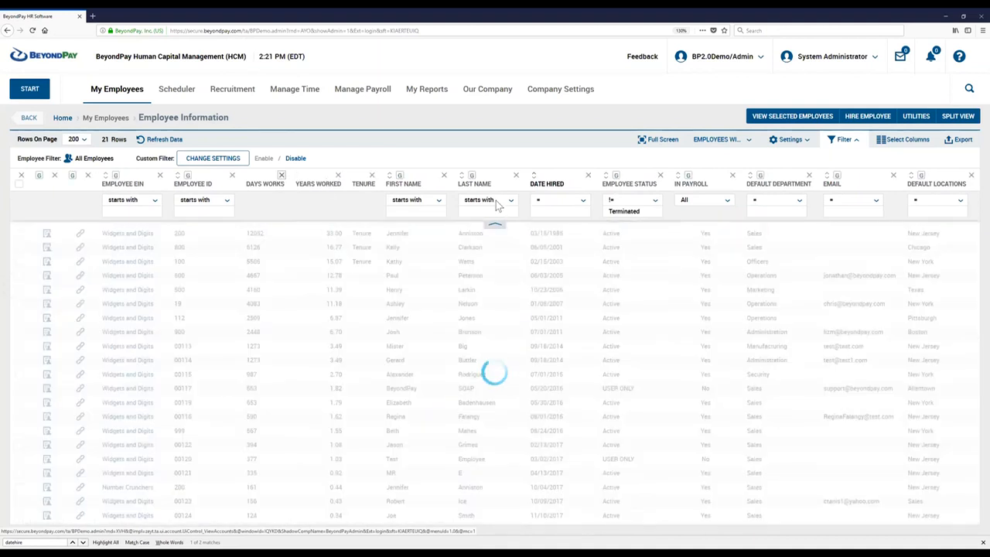
Compare the first employee's Date Hired, Years Worked and Tenure values in the report.
double_click(354, 233)
left_click(528, 233)
triple_click(528, 232)
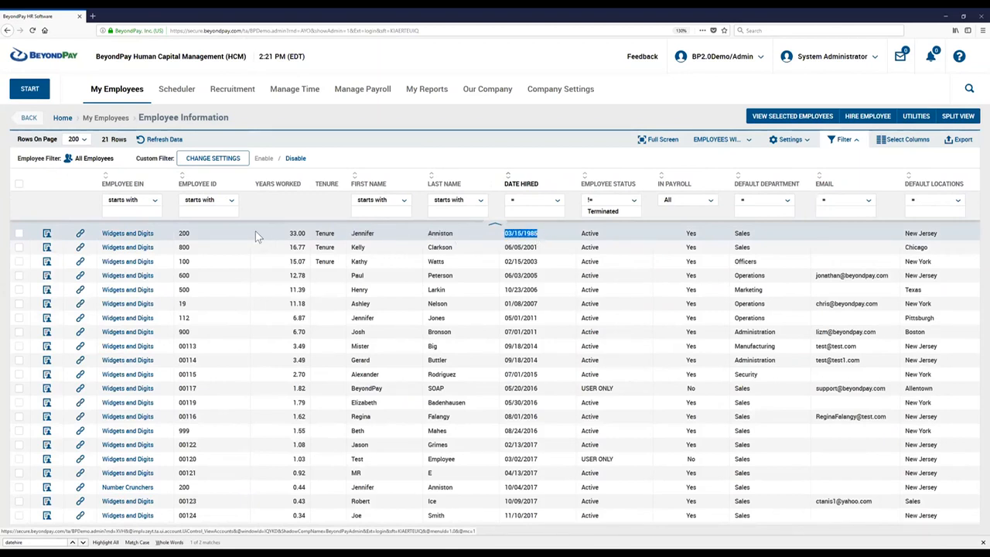
double_click(298, 233)
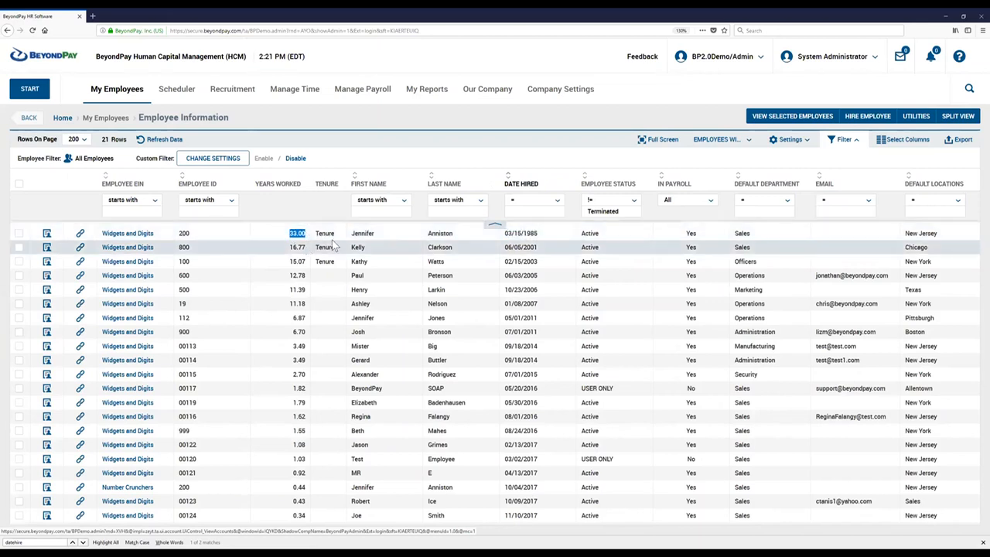
double_click(325, 234)
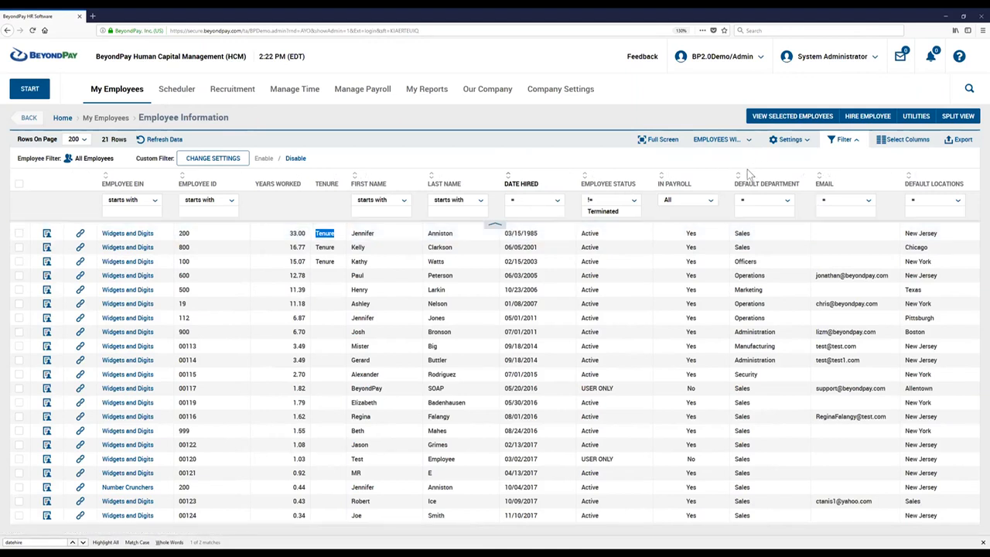
Remove one closing parenthesis after Today( in the Custom Column #5 formula, apply the settings, and highlight the first employee's Tenure output.
left_click(885, 142)
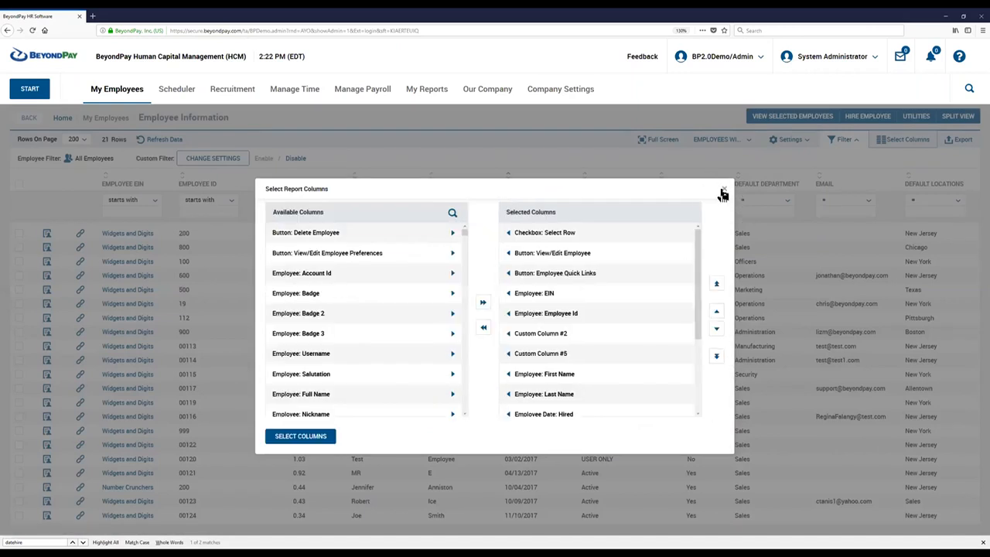
left_click(722, 193)
left_click(789, 140)
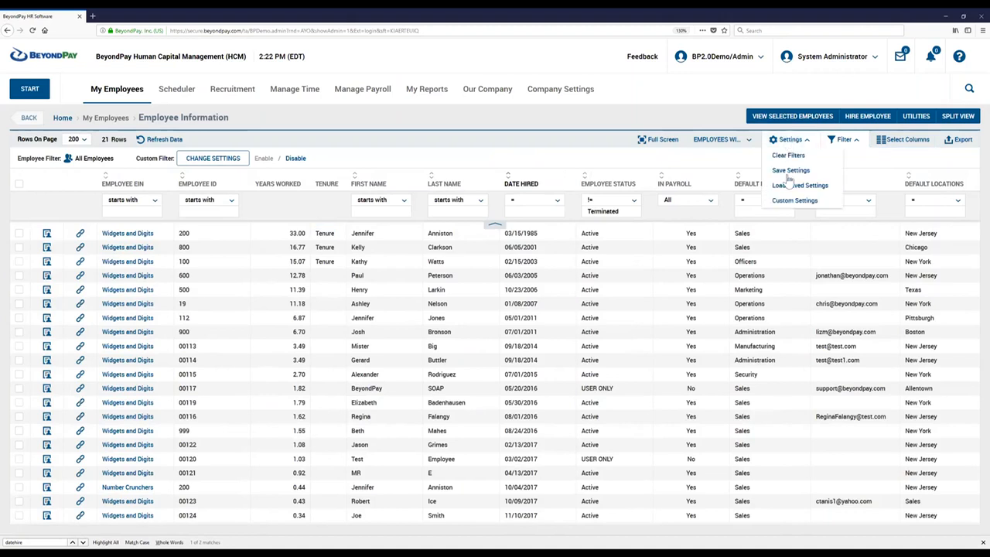
left_click(787, 201)
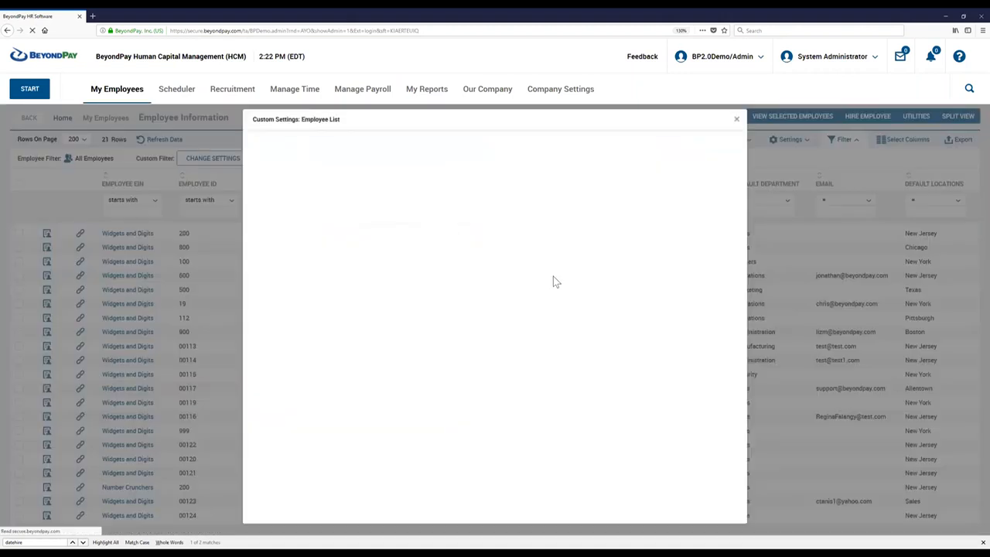
scroll(411, 389, "down", 3)
scroll(407, 392, "down", 3)
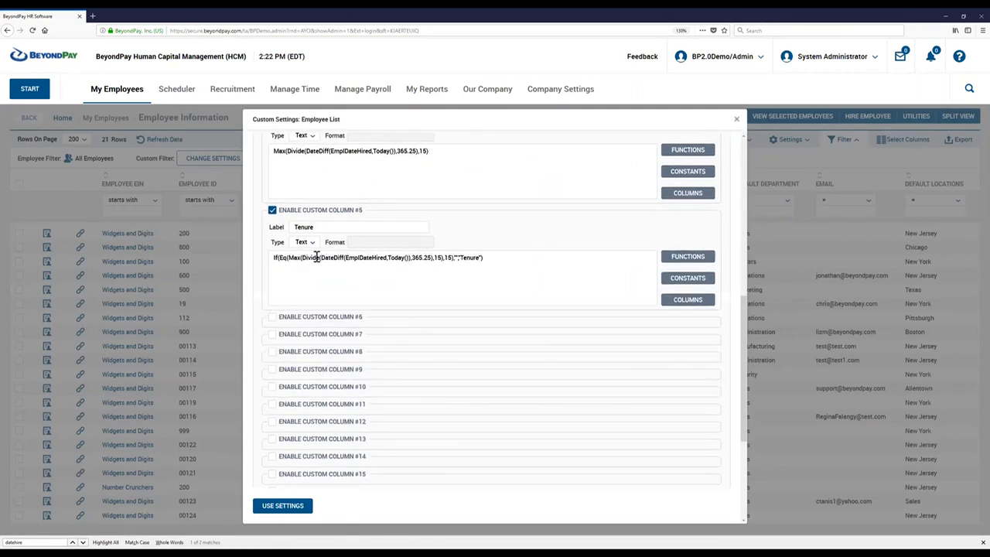
left_click(406, 256)
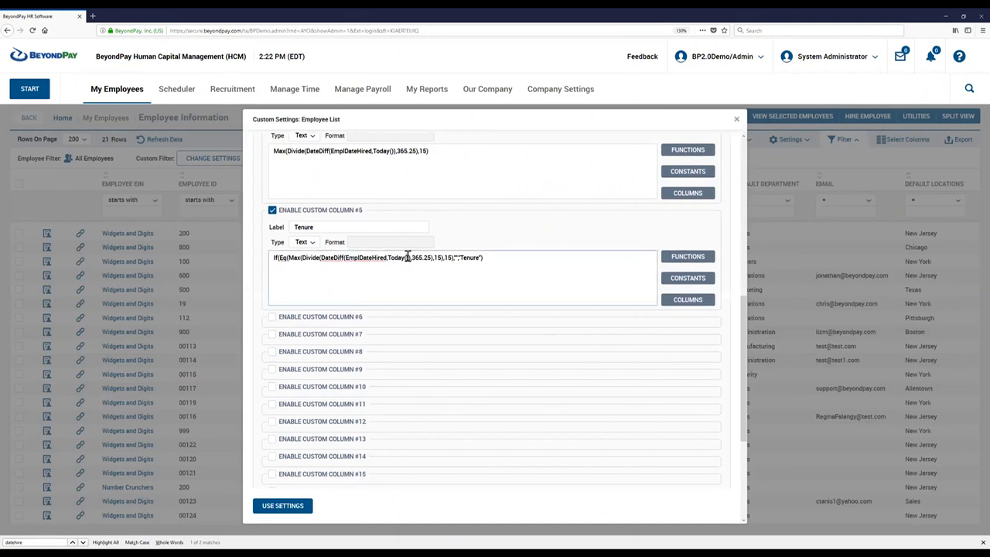
key("BackSpace")
left_click(288, 509)
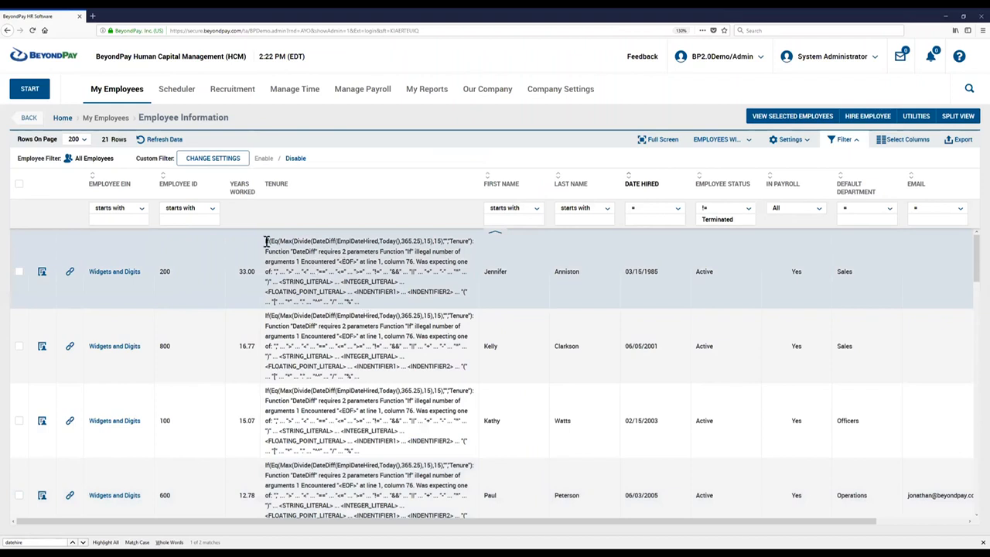
left_click_drag(265, 240, 357, 303)
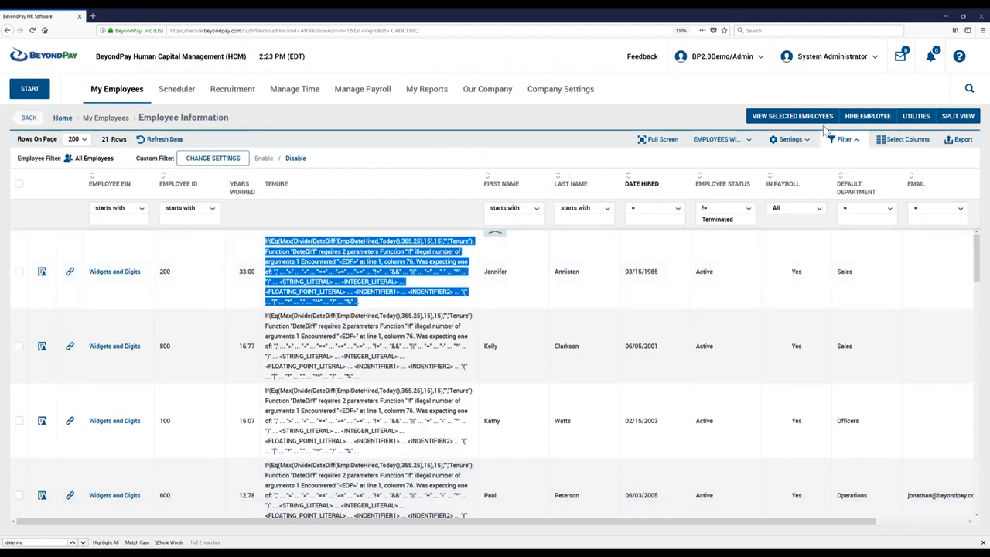
left_click(788, 148)
left_click(797, 190)
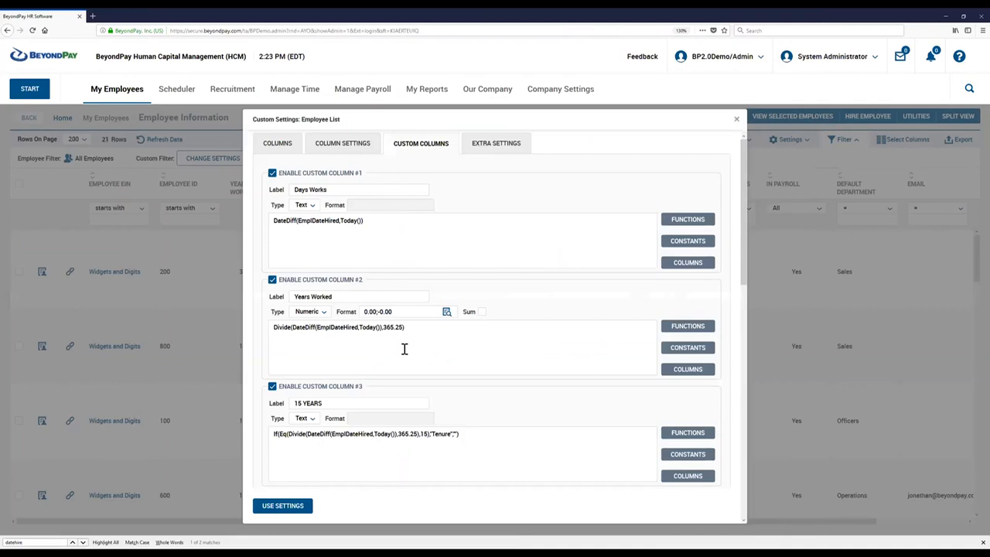
scroll(404, 349, "down", 5)
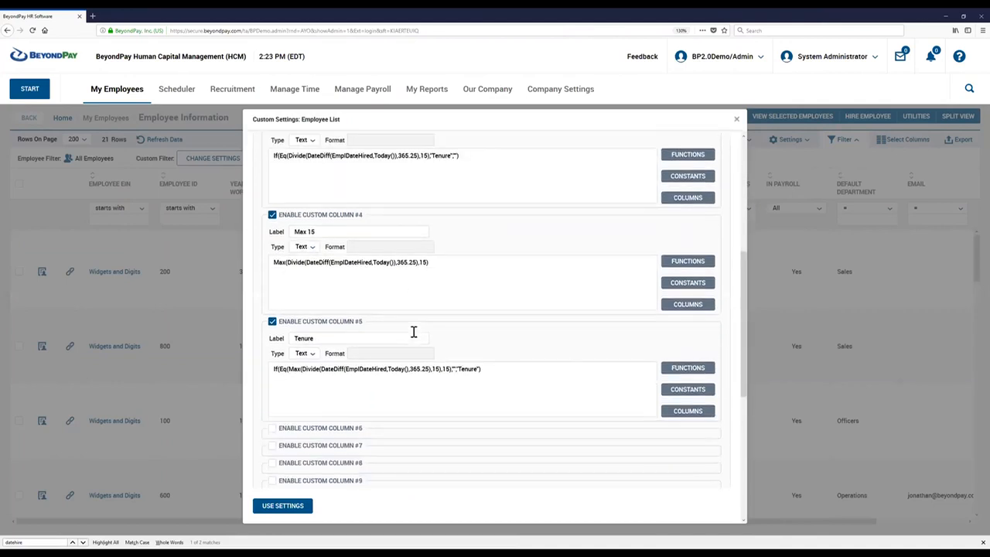
left_click_drag(492, 368, 255, 364)
key("BackSpace")
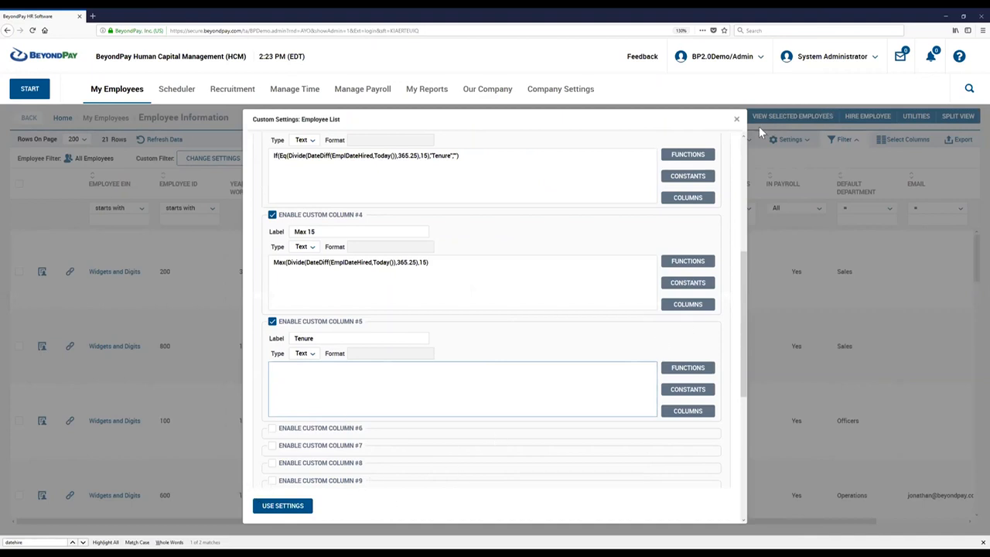
left_click(737, 123)
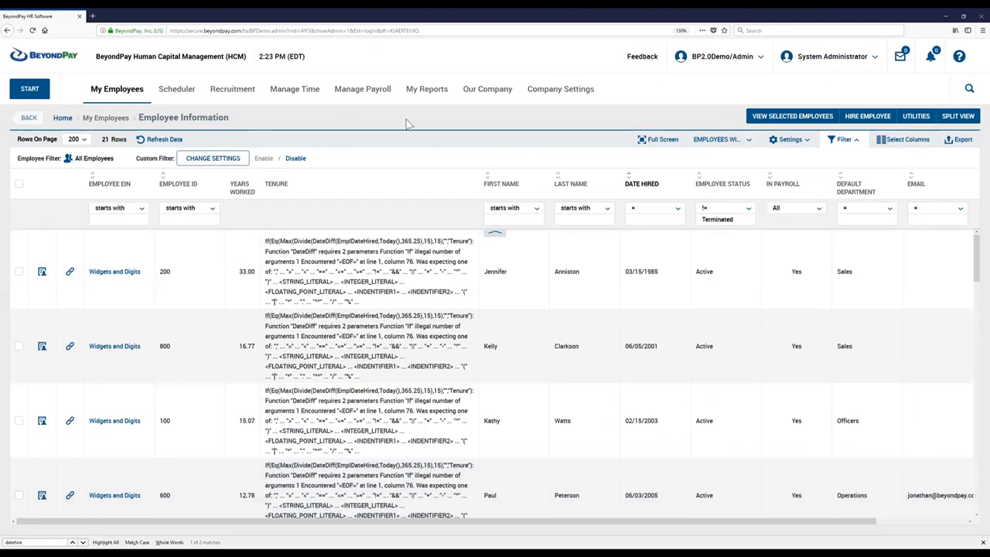
left_click(468, 176)
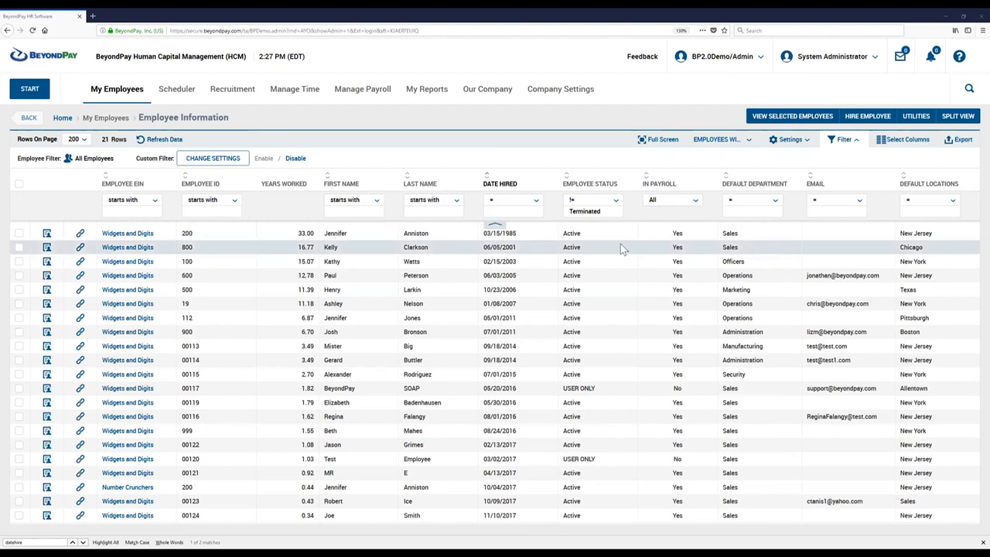
Examine the date and numeric functions and their examples in the functions reference for Custom Column #1.
left_click(782, 141)
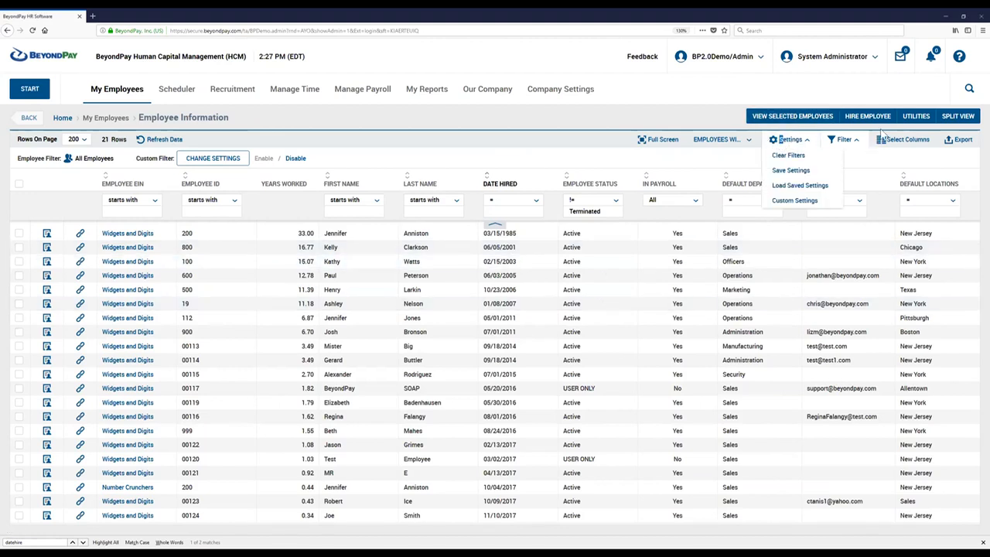
left_click(796, 203)
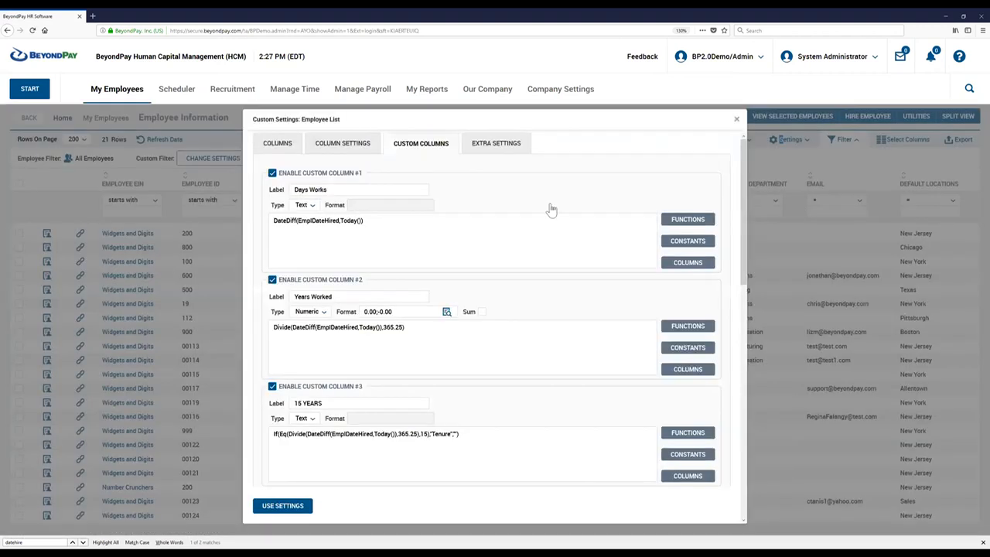
left_click(684, 220)
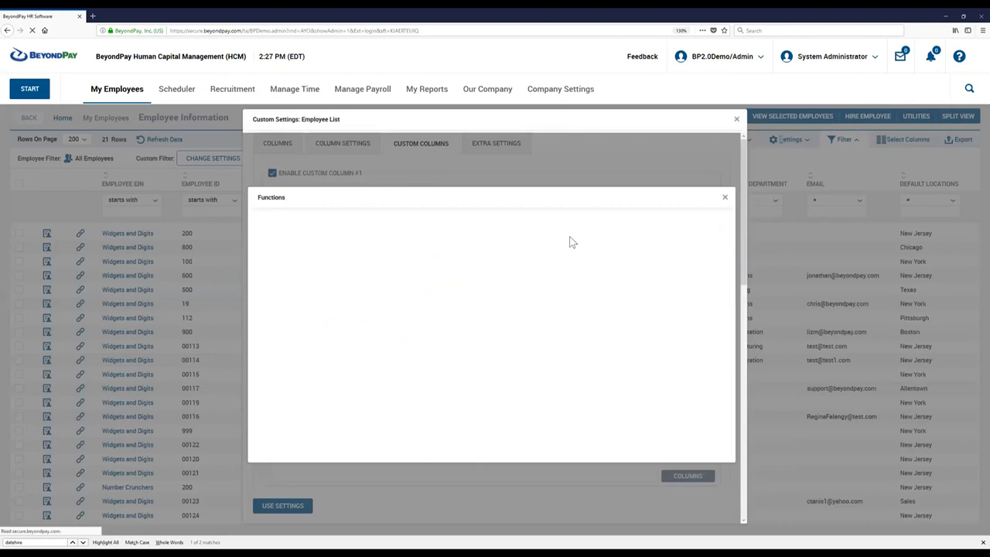
scroll(342, 358, "down", 1)
scroll(342, 360, "down", 10)
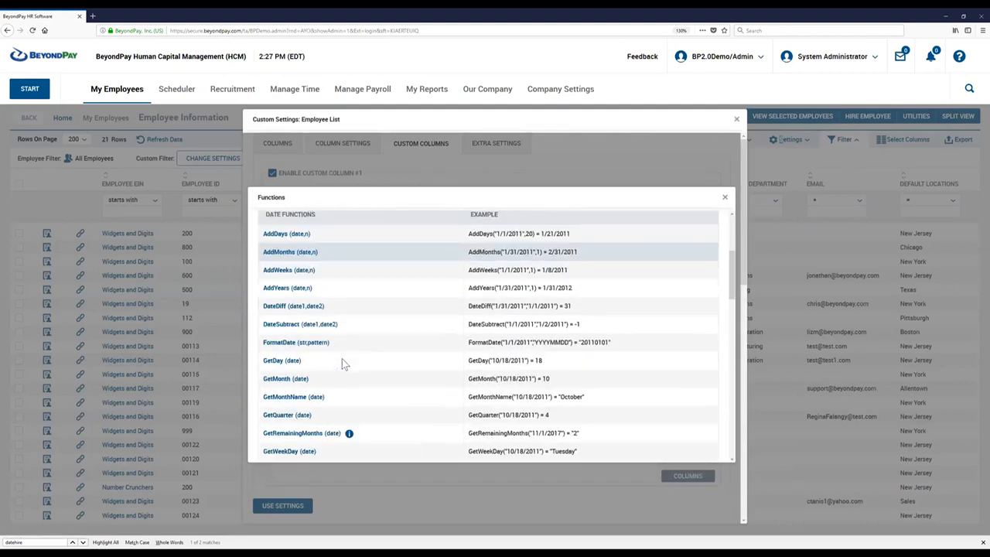
scroll(342, 363, "up", 1)
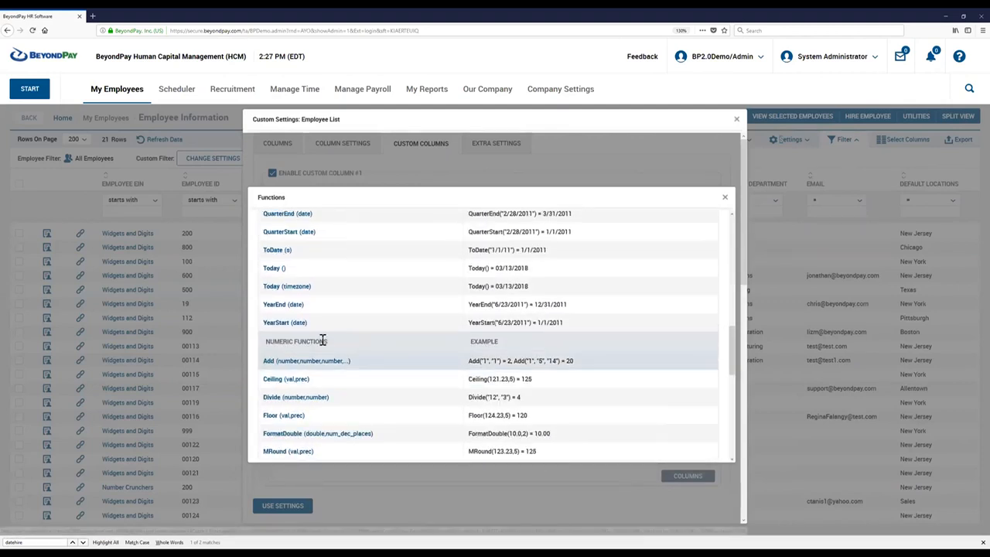
left_click_drag(330, 341, 267, 341)
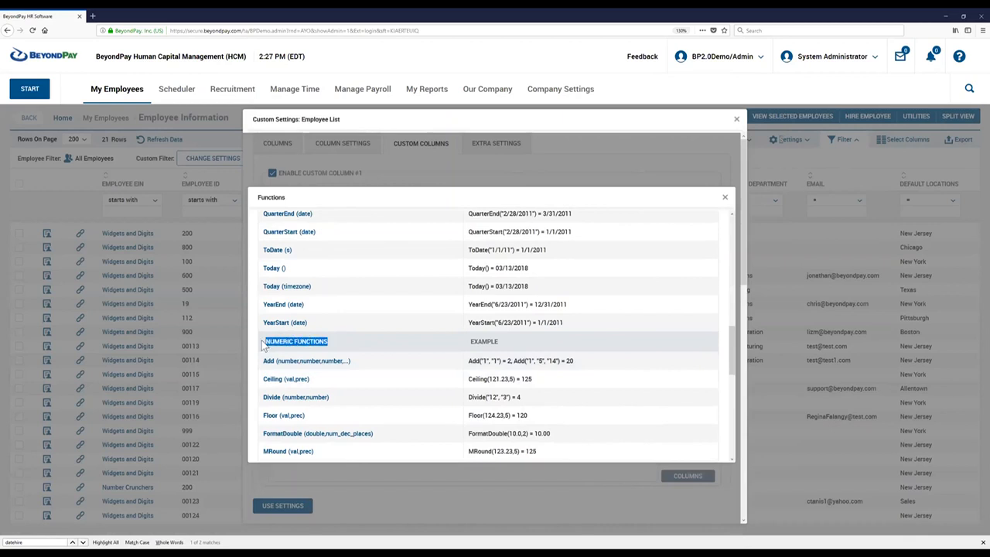
left_click(373, 339)
left_click_drag(516, 342, 288, 341)
scroll(342, 345, "down", 1)
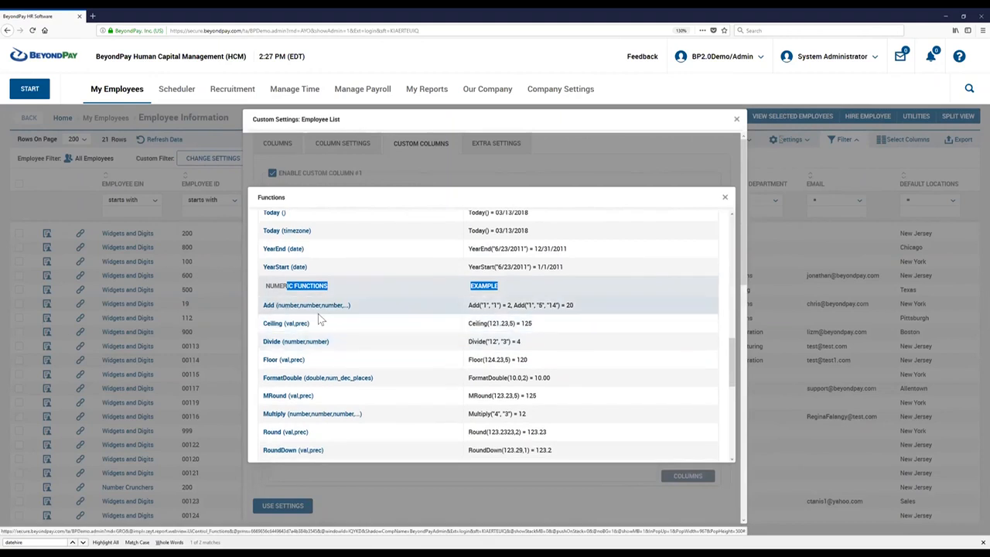
scroll(319, 319, "down", 1)
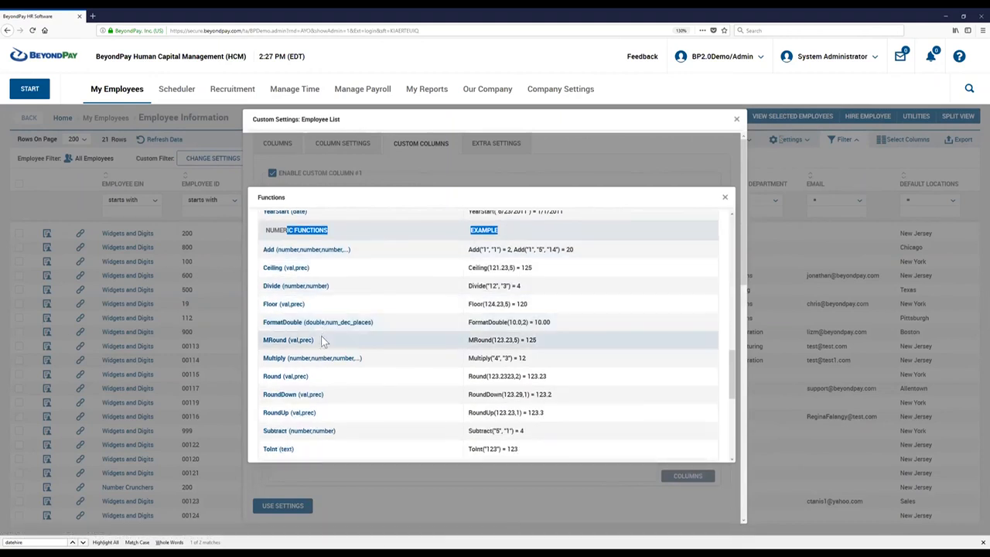
scroll(324, 341, "up", 1)
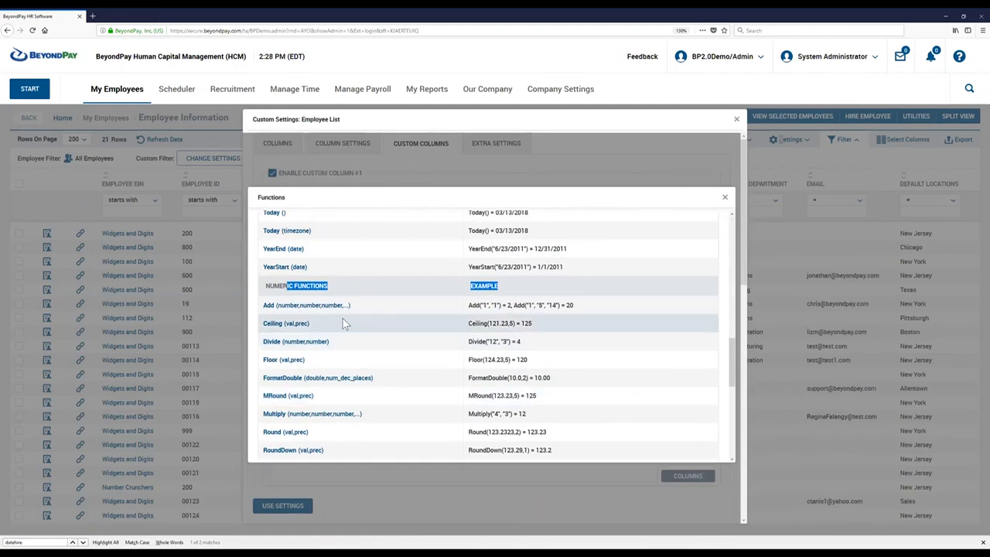
Review the string functions and the full list of available functions, and close the functions reference.
scroll(344, 324, "down", 6)
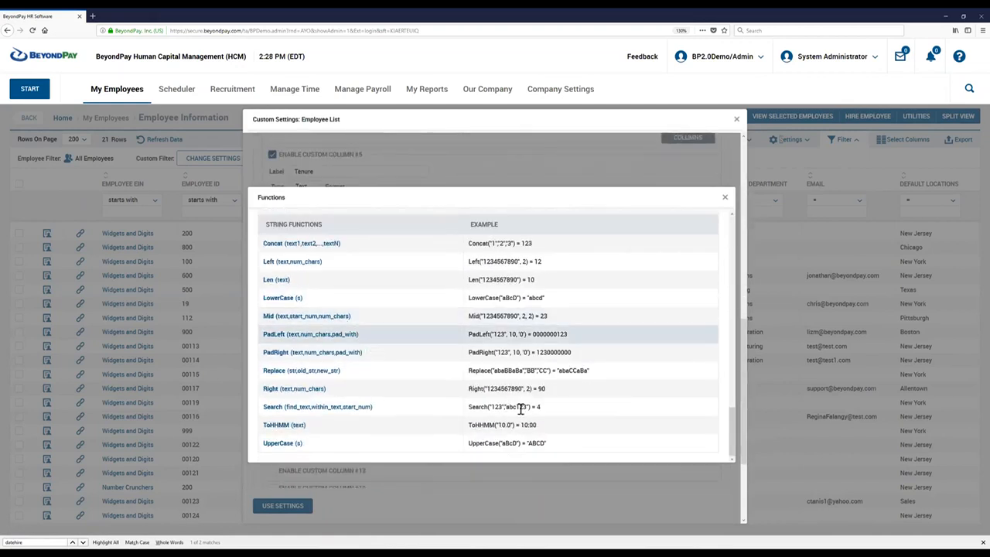
left_click_drag(558, 439, 265, 222)
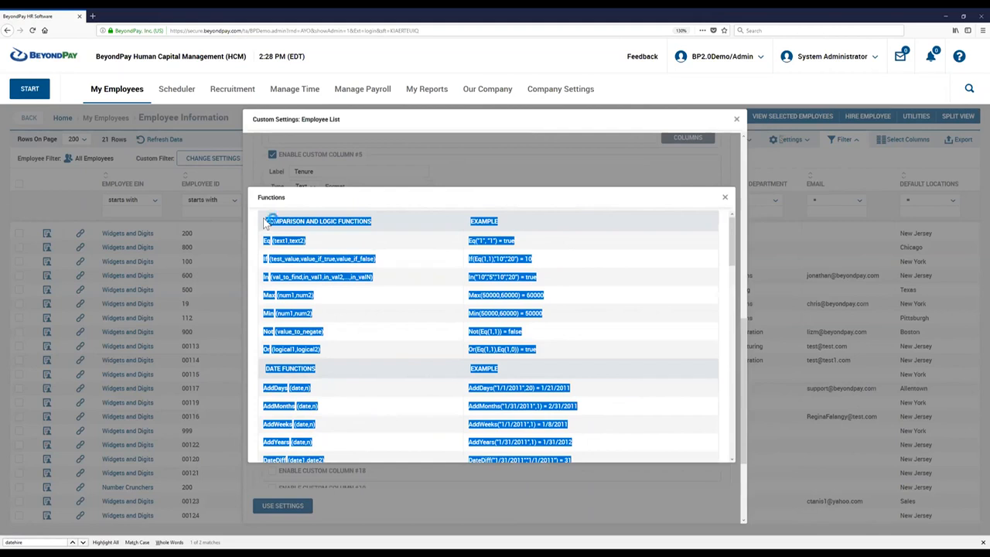
scroll(461, 304, "down", 10)
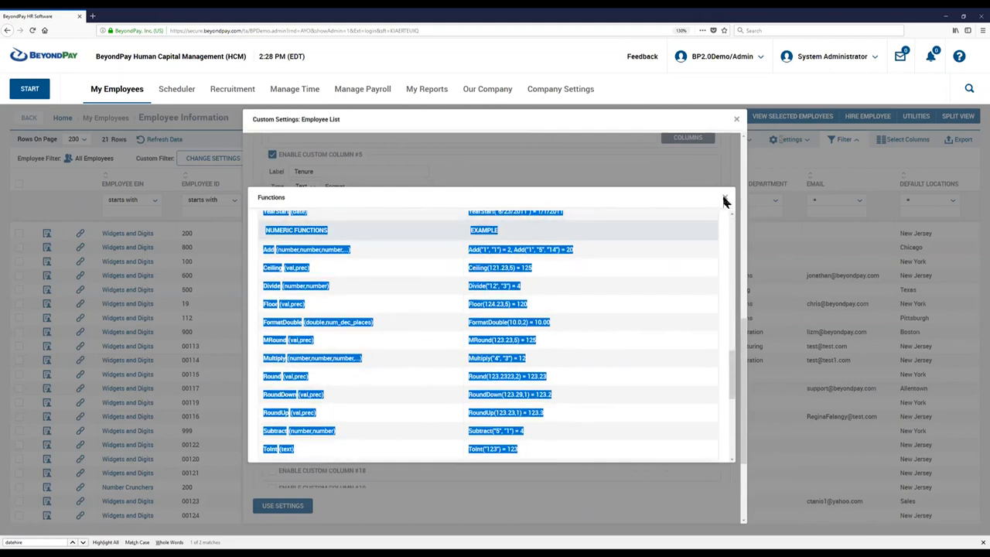
left_click(724, 201)
Examine the list of employee column variables available for the Custom Column #5 formula, and close the custom settings without applying anything.
left_click(689, 246)
left_click_drag(732, 225, 731, 473)
scroll(653, 436, "down", 4)
left_click_drag(604, 437, 340, 151)
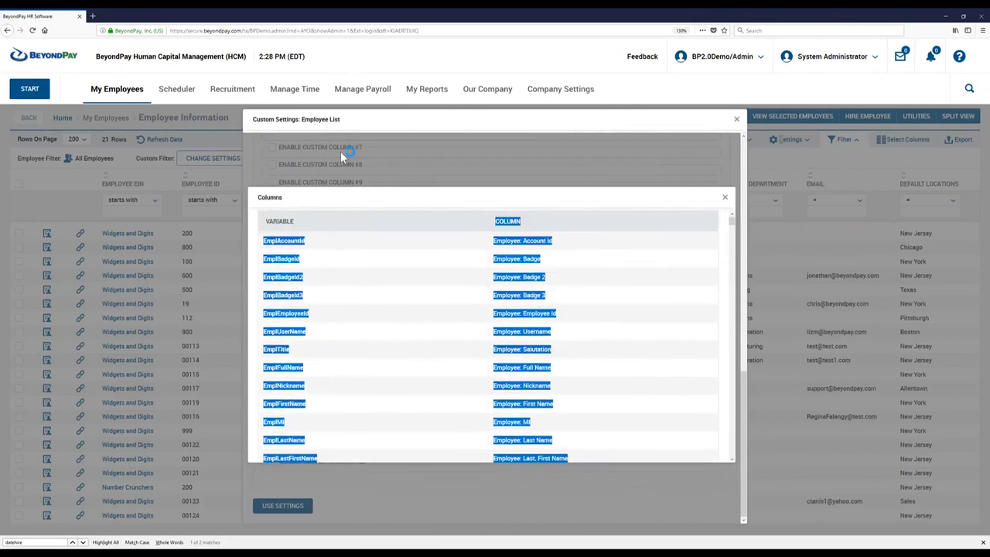
left_click_drag(294, 207, 259, 222)
left_click_drag(733, 221, 729, 329)
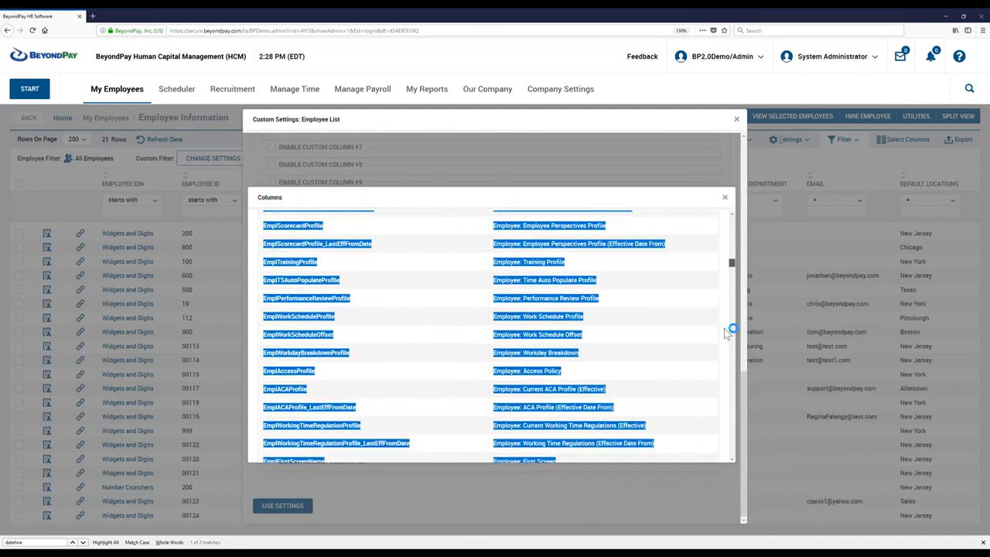
left_click(724, 196)
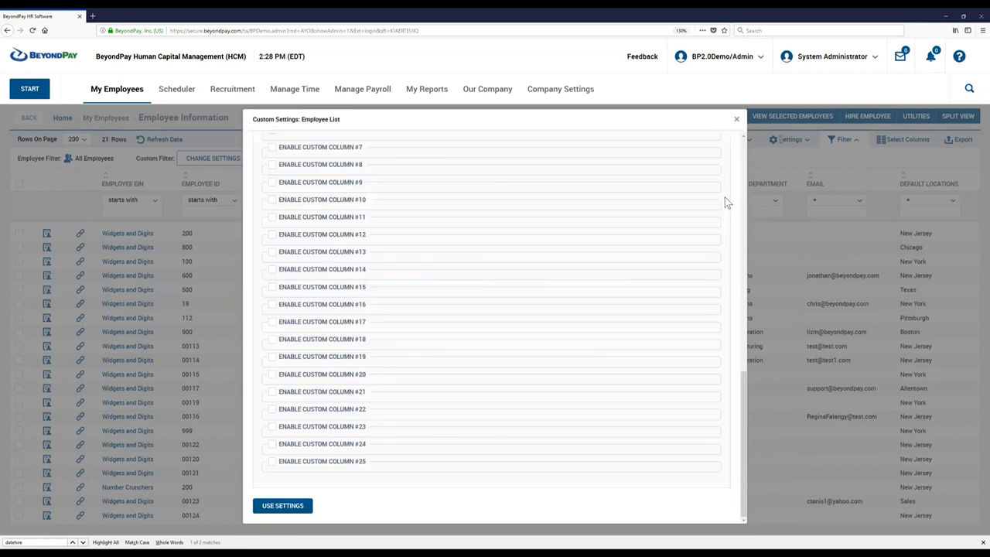
left_click(736, 119)
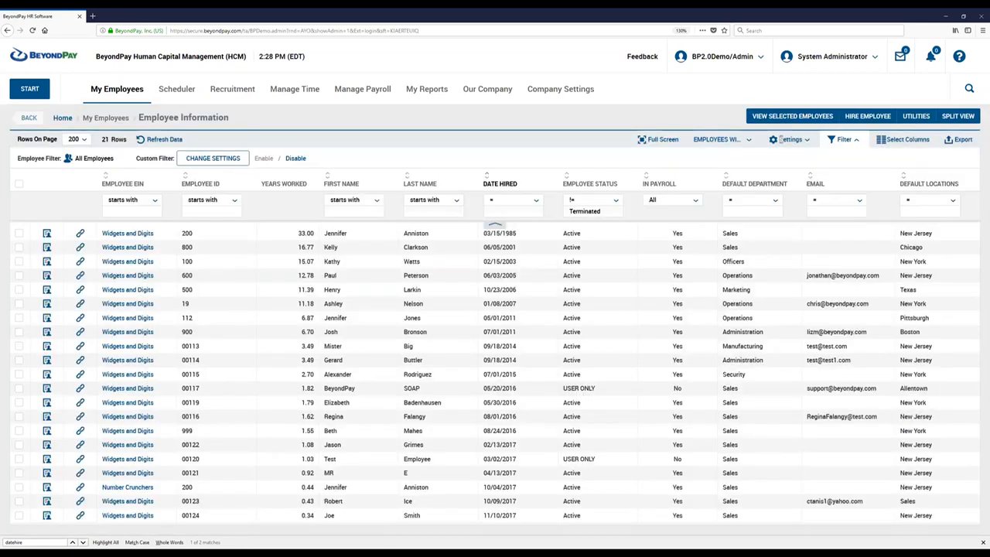